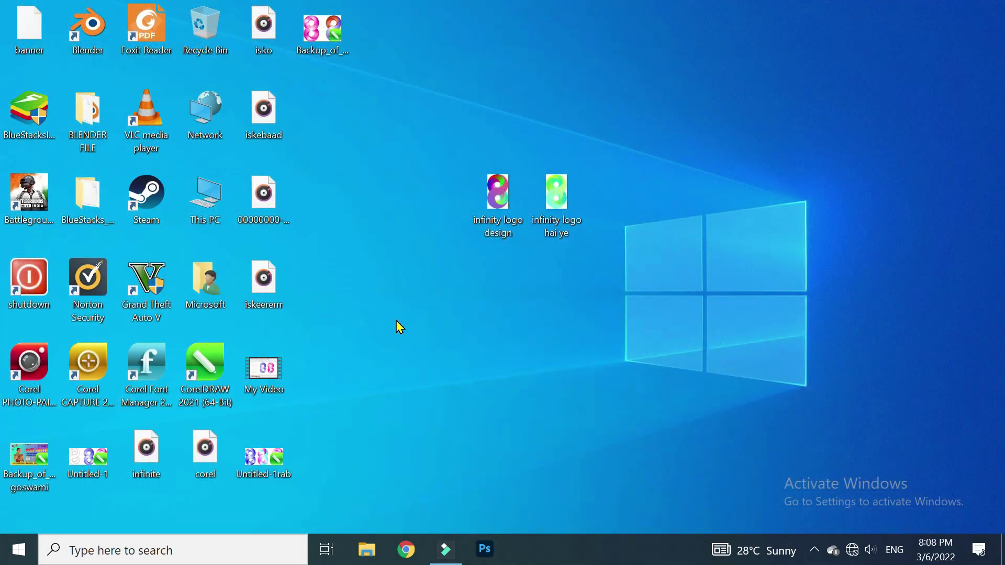
# Step: Open CorelDRAW 2021 and create a new blank Letter-size document with the RGB color mode at 300 dpi
pyautogui.doubleClick(208, 365)
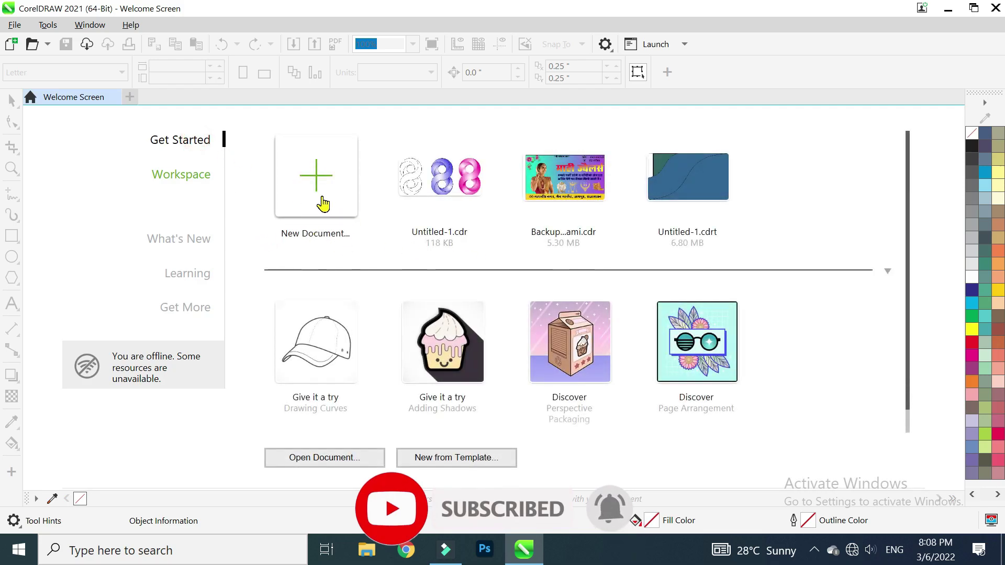
pyautogui.click(325, 204)
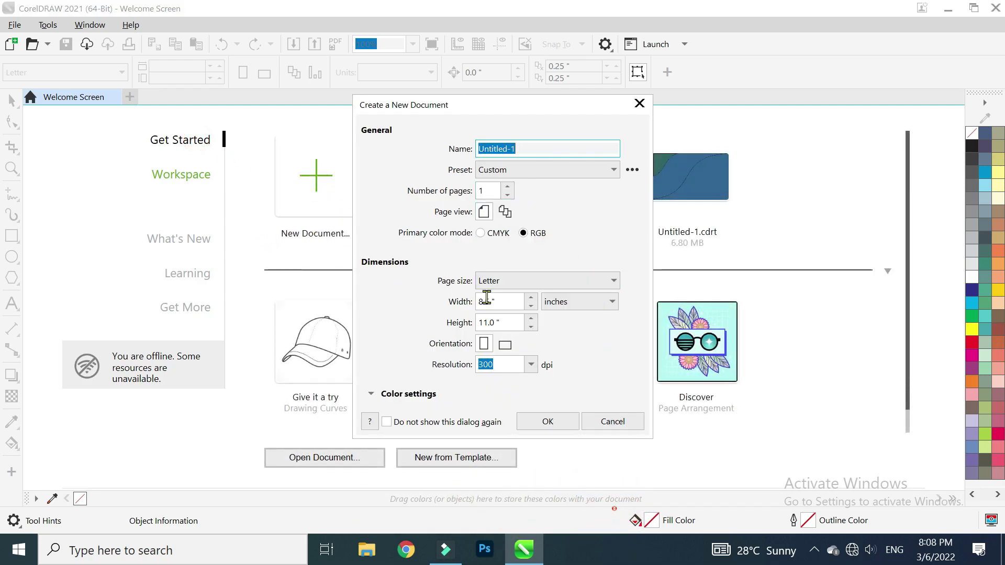
pyautogui.click(557, 420)
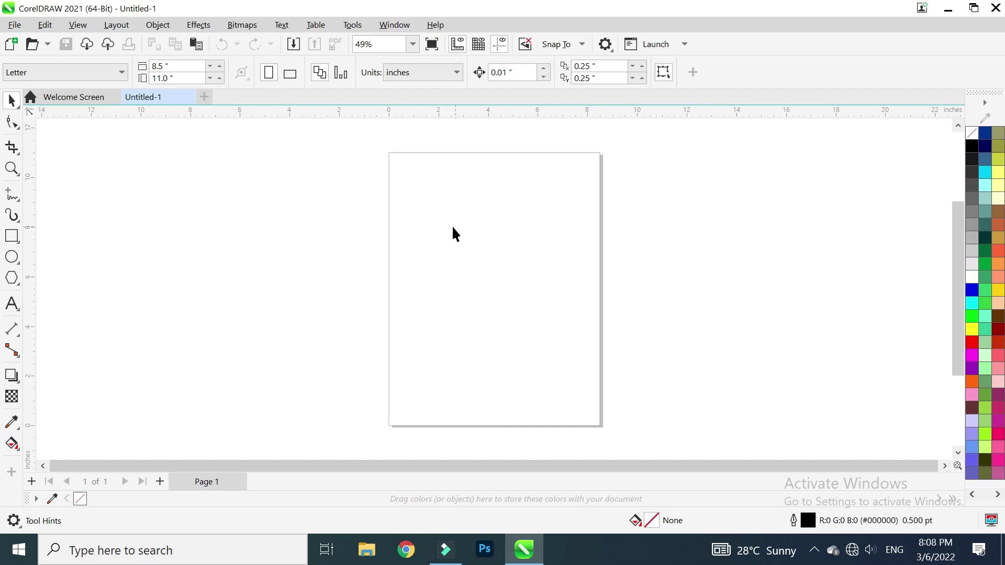
# Step: Hide the page border and place a horizontal guideline at about 11 inches on the vertical ruler
pyautogui.click(78, 25)
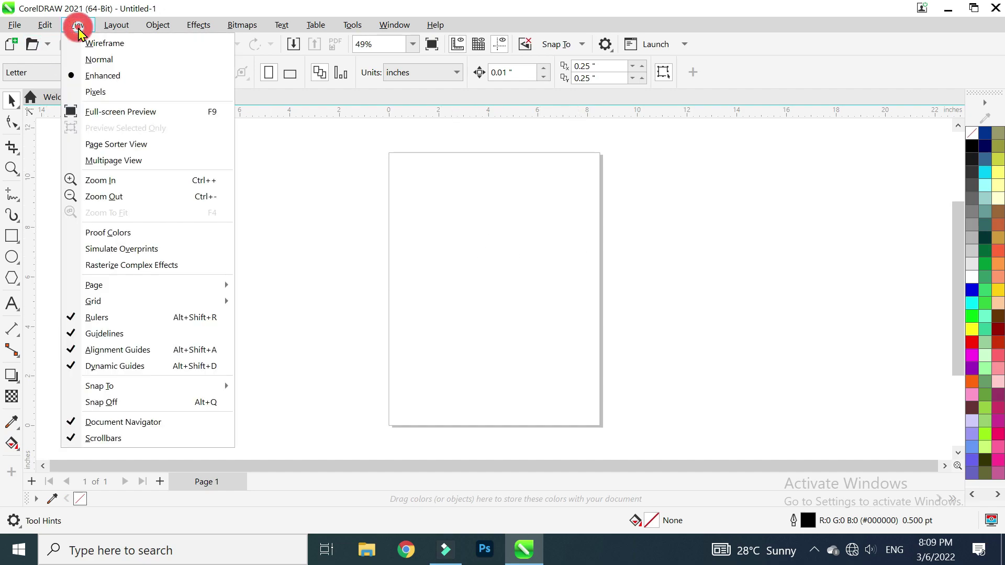
pyautogui.moveTo(113, 287)
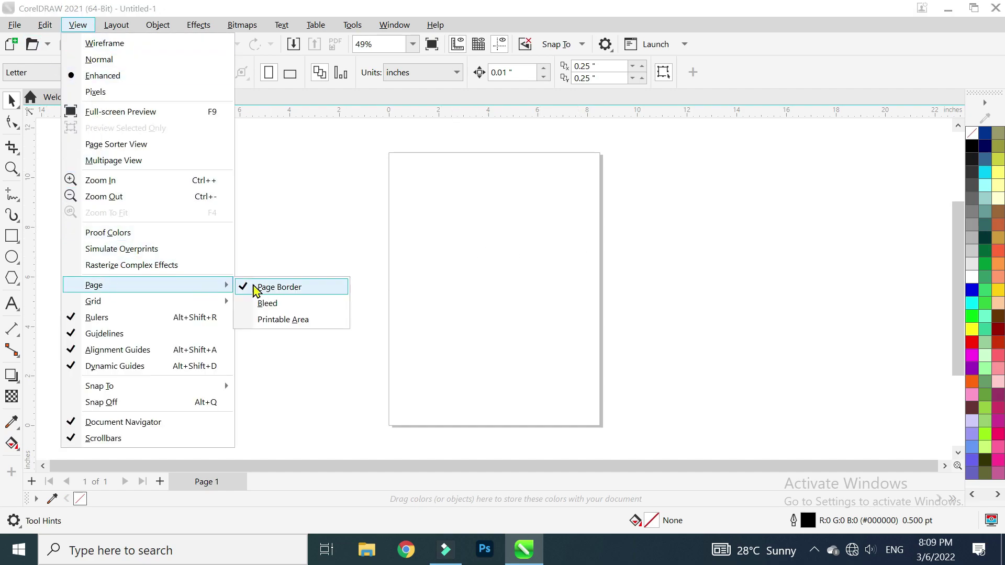
pyautogui.click(281, 287)
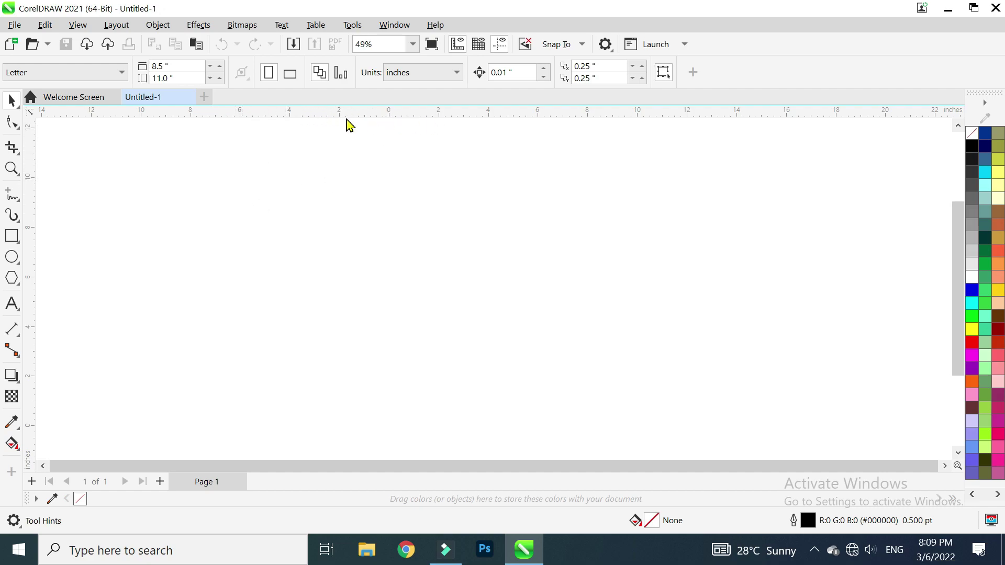
pyautogui.moveTo(367, 111); pyautogui.dragTo(369, 153)
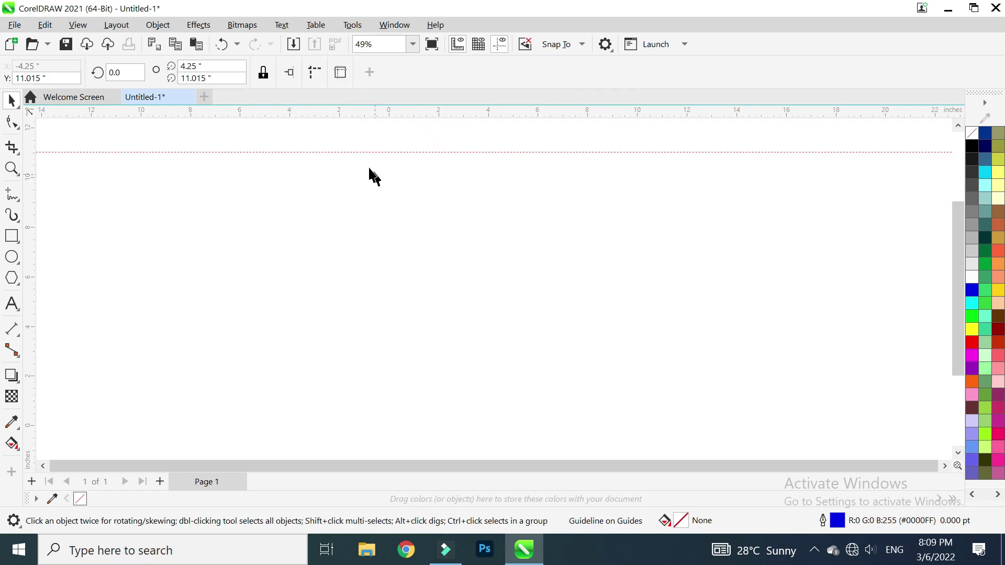
# Step: Draw a circle about 5.57 inches wide touching the guideline from below, and make a concentric scaled-down copy about 2.03 inches wide inside it
pyautogui.click(12, 257)
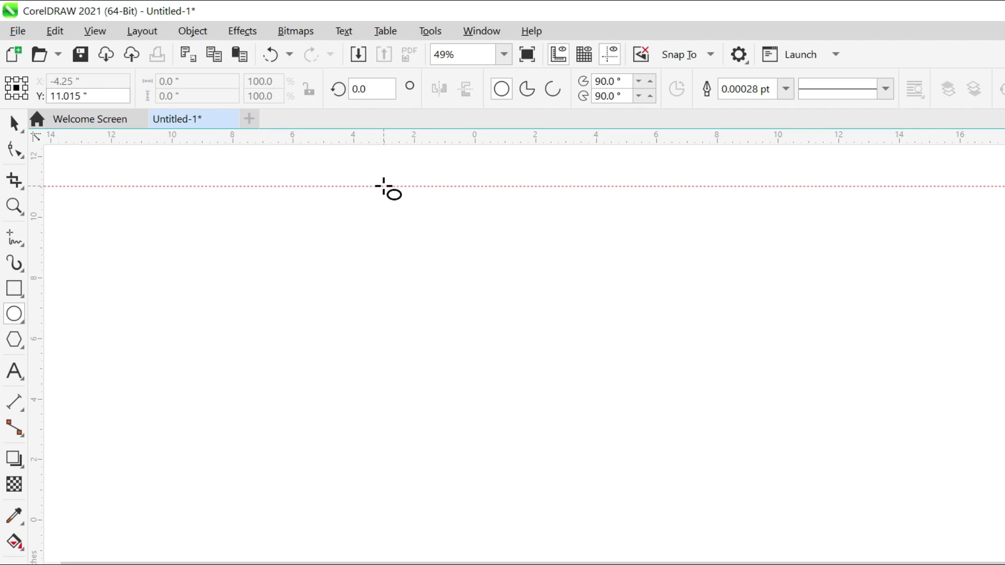
pyautogui.moveTo(384, 186); pyautogui.dragTo(533, 355)
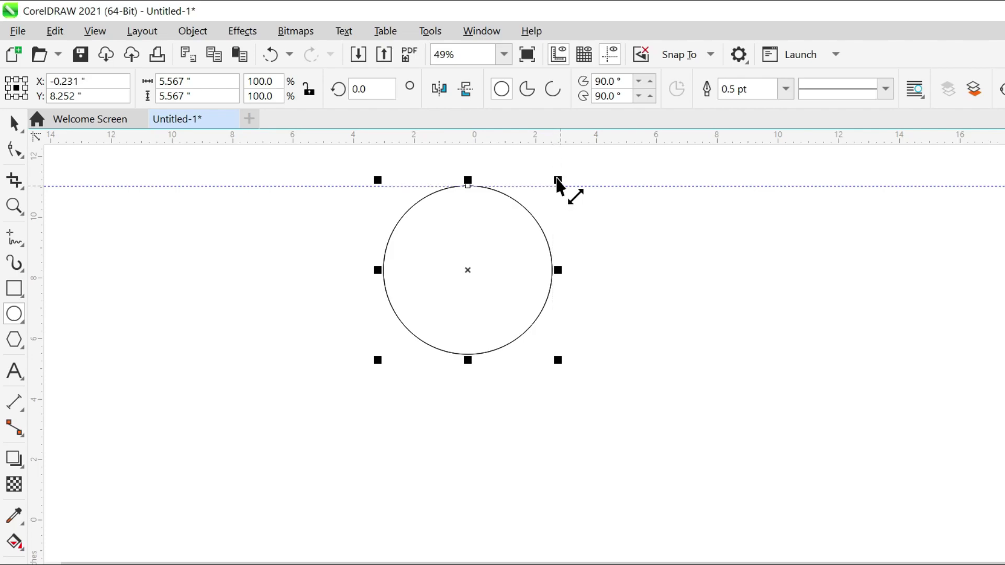
pyautogui.moveTo(559, 184); pyautogui.dragTo(504, 233)
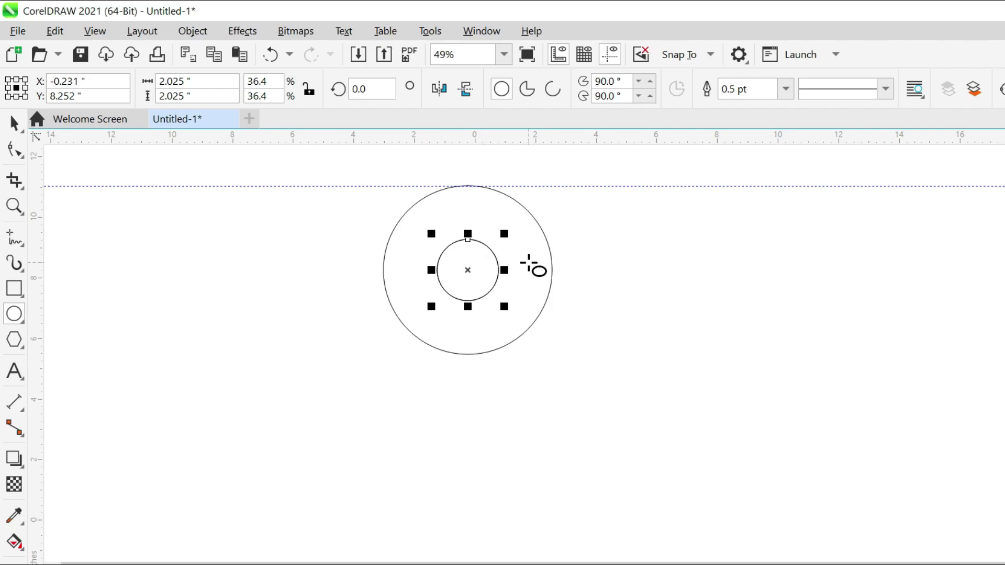
# Step: Make an enlarged copy of the inner circle about 3.8 inches wide, centered horizontally to touch the outer circle's top and the inner circle's bottom
pyautogui.moveTo(505, 235); pyautogui.dragTo(562, 187)
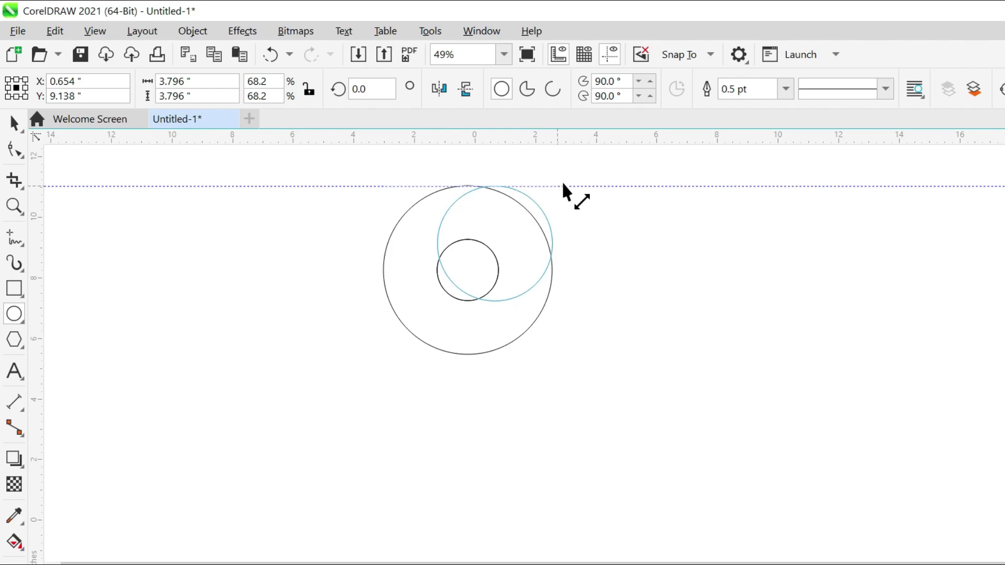
pyautogui.moveTo(564, 184); pyautogui.dragTo(563, 181)
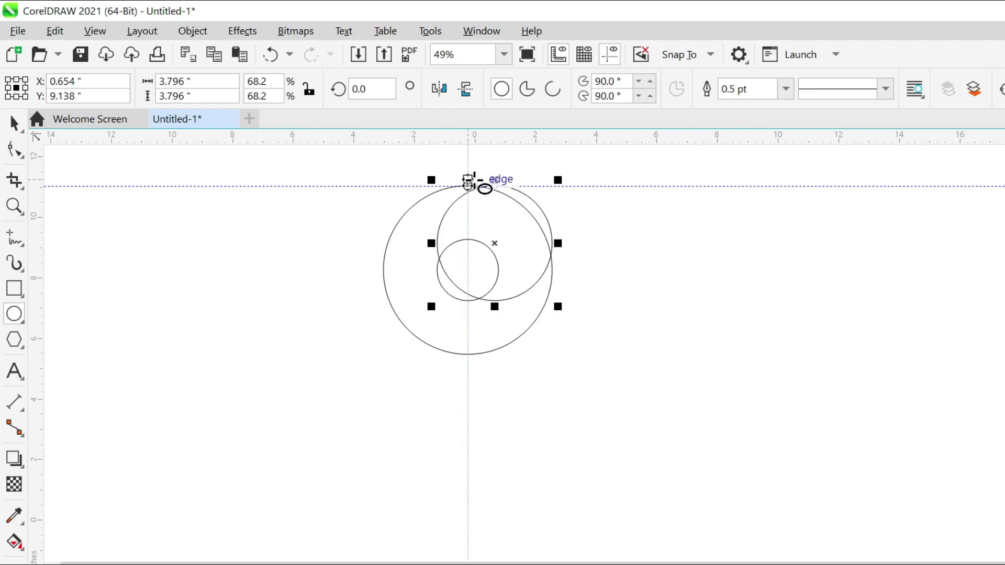
pyautogui.scroll(2, 481, 186)
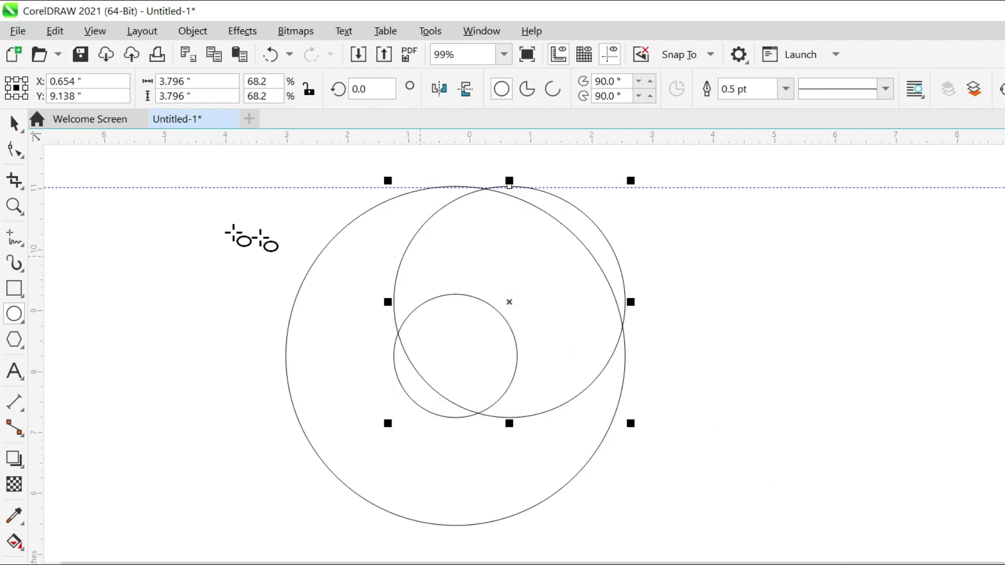
pyautogui.click(16, 126)
pyautogui.moveTo(529, 261); pyautogui.dragTo(479, 259)
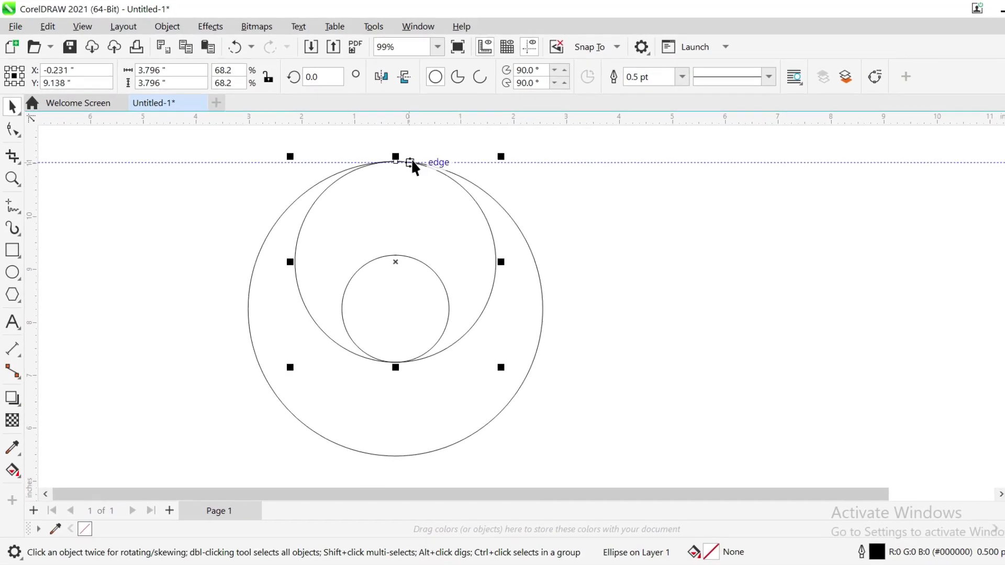
pyautogui.scroll(5, 411, 165)
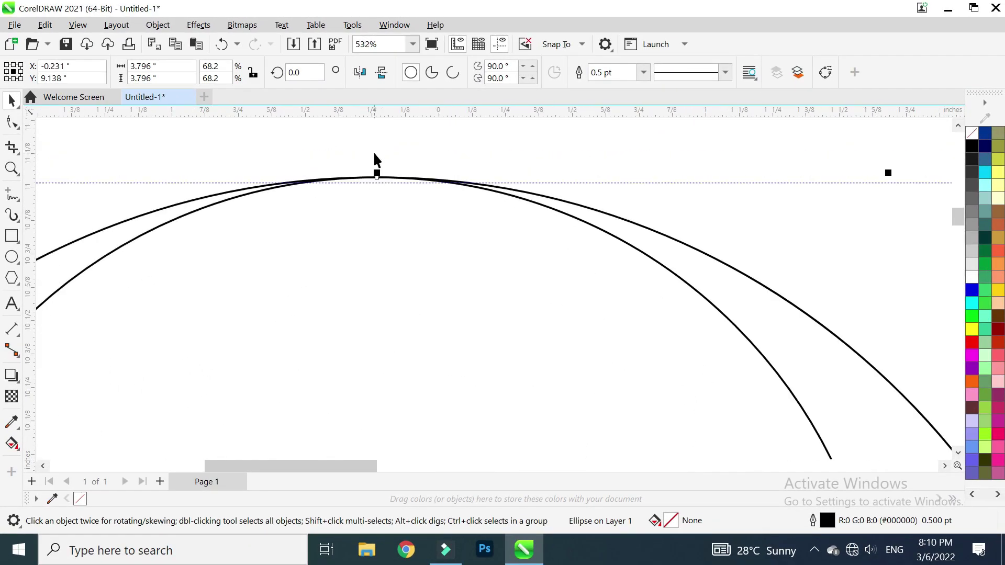
pyautogui.scroll(5, 375, 158)
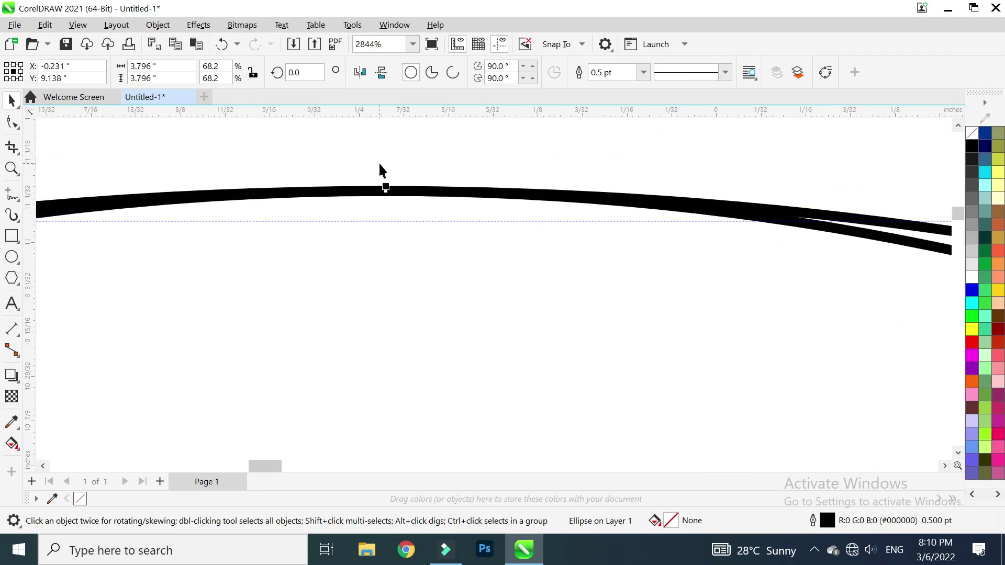
pyautogui.scroll(-1, 324, 202)
pyautogui.scroll(-6, 336, 203)
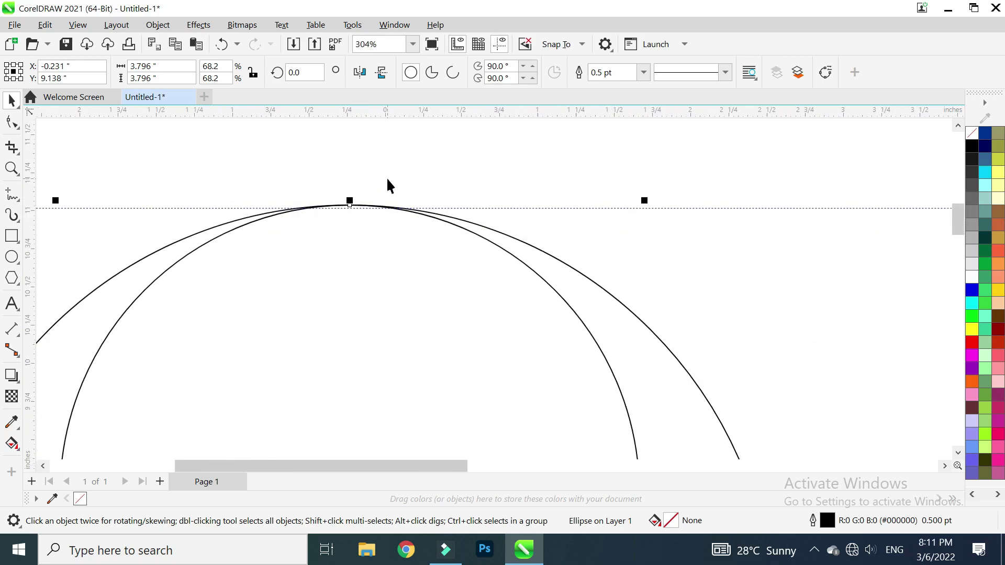
pyautogui.scroll(-5, 417, 348)
pyautogui.scroll(-2, 429, 388)
pyautogui.scroll(1, 377, 280)
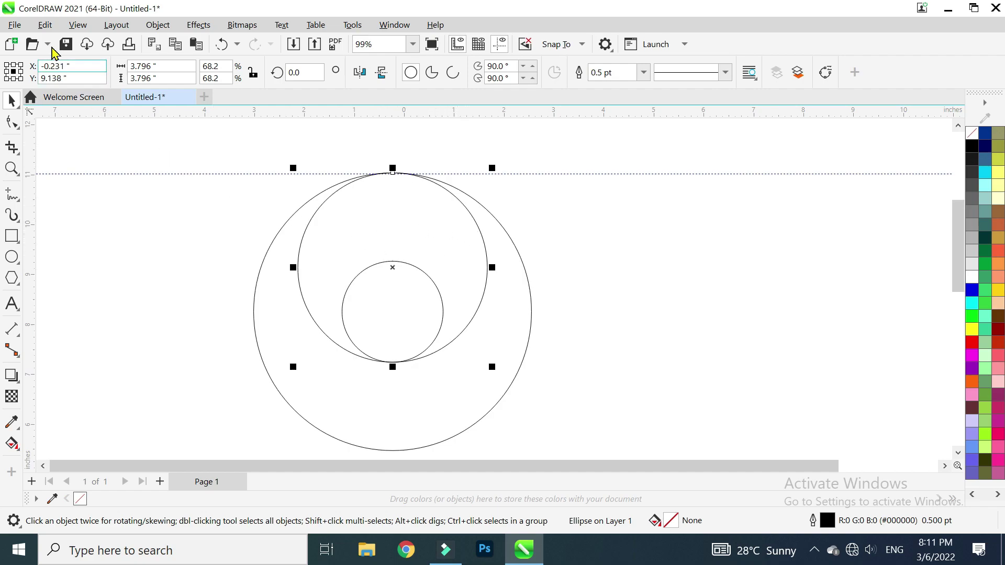
# Step: Copy and paste the 3.8-inch circle, and move the duplicate to touch the outer circle's left edge and the inner circle's right edge
pyautogui.click(45, 27)
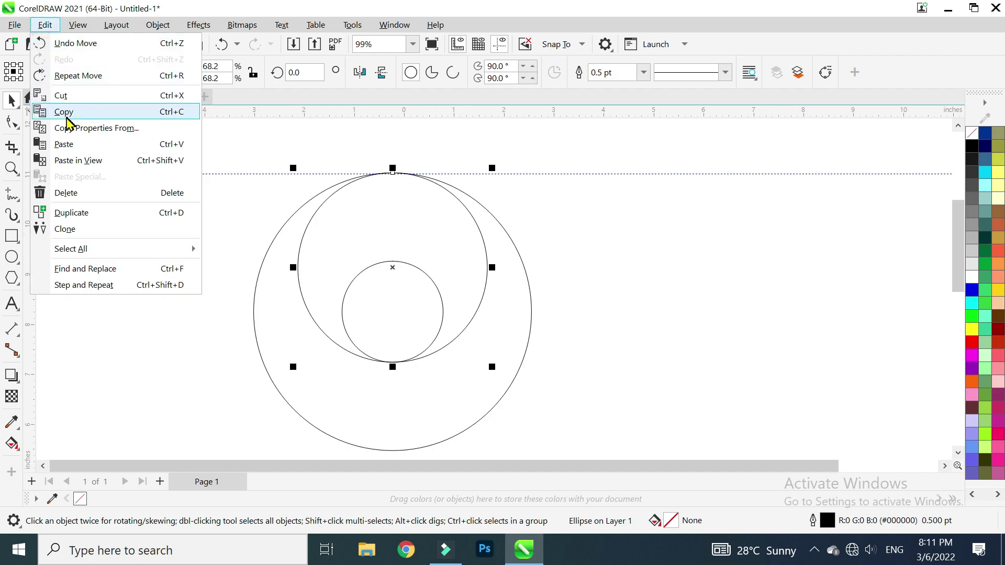
pyautogui.click(85, 114)
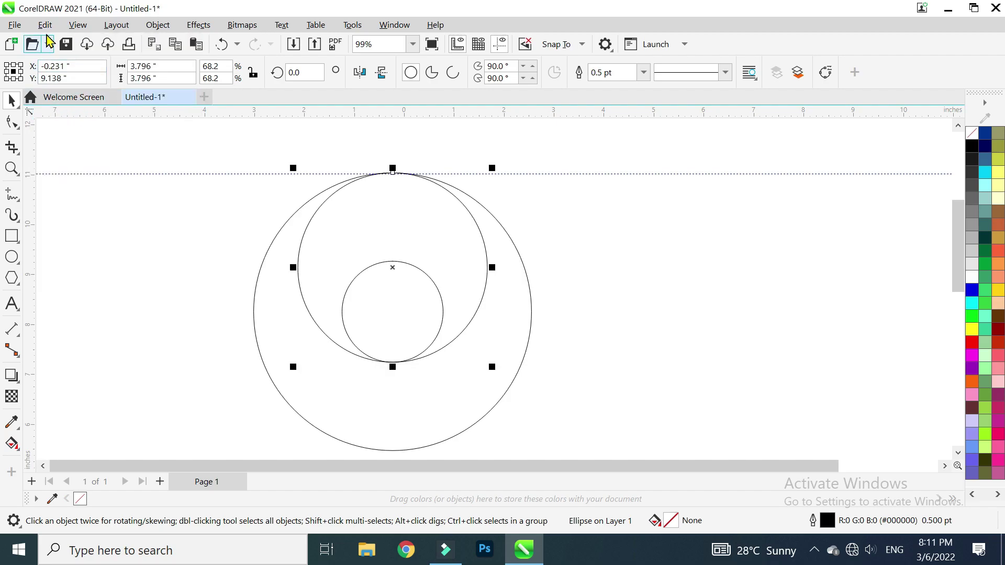
pyautogui.click(46, 26)
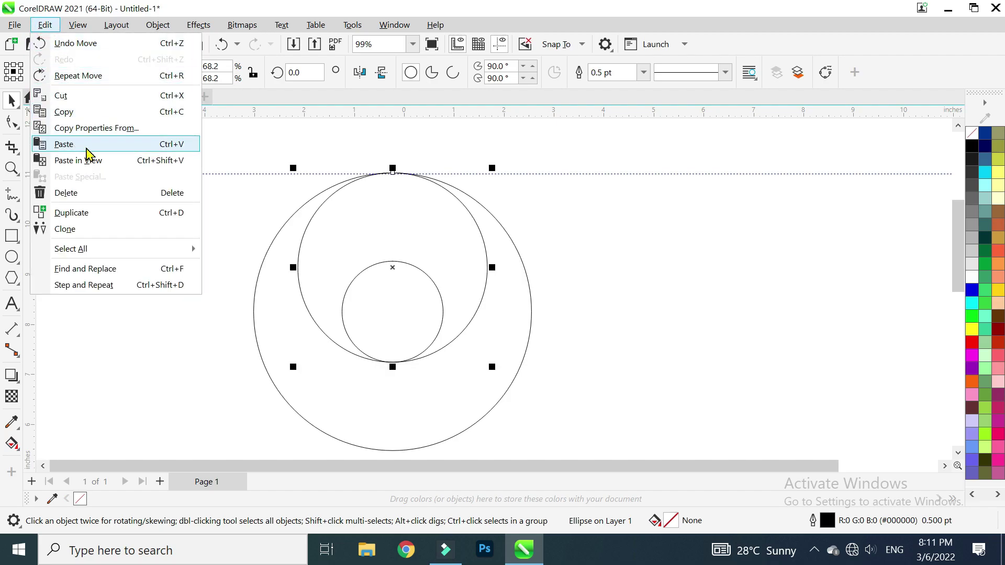
pyautogui.click(86, 147)
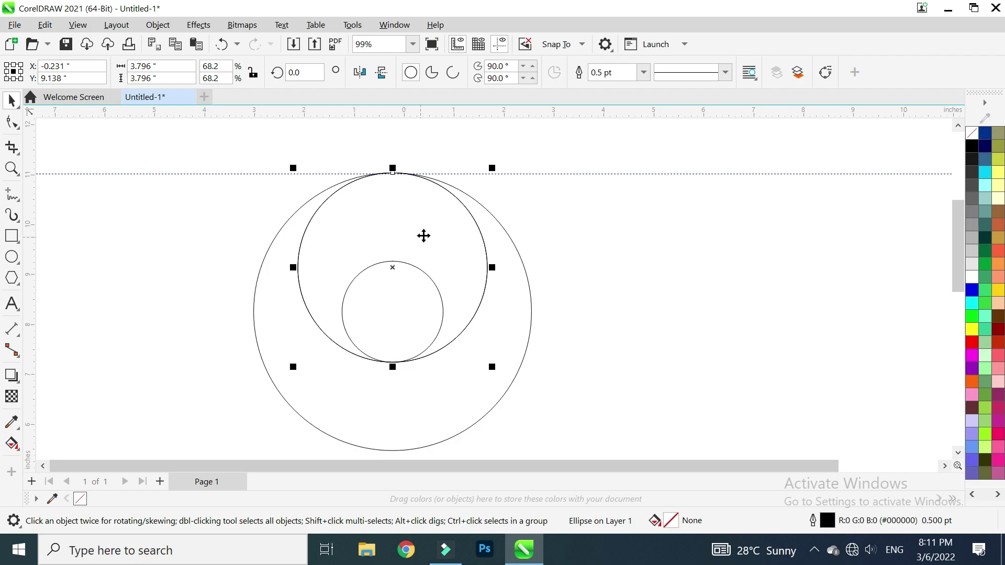
pyautogui.moveTo(411, 227); pyautogui.dragTo(371, 283)
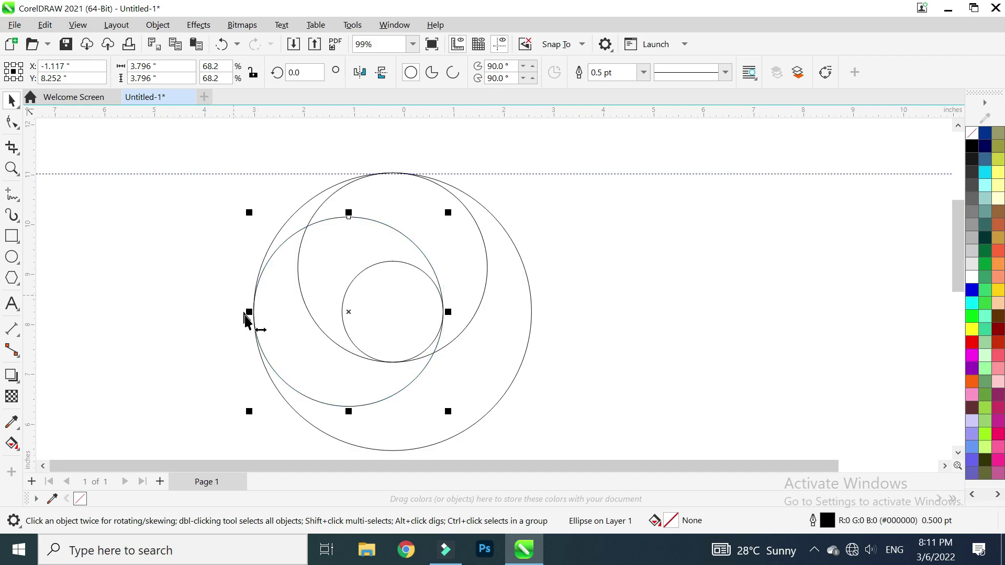
pyautogui.scroll(1, 251, 322)
pyautogui.scroll(8, 251, 320)
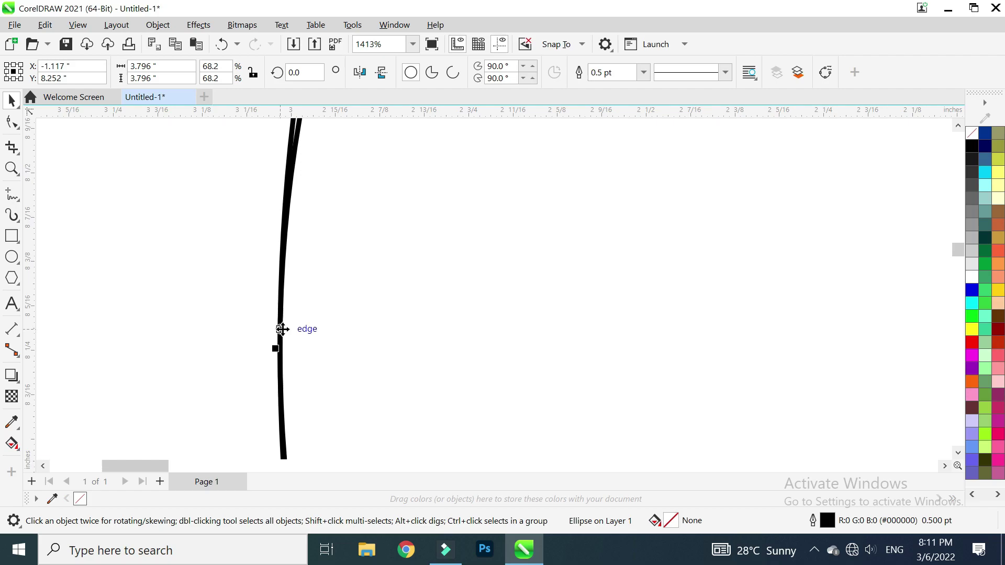
pyautogui.scroll(-6, 282, 329)
pyautogui.scroll(7, 718, 336)
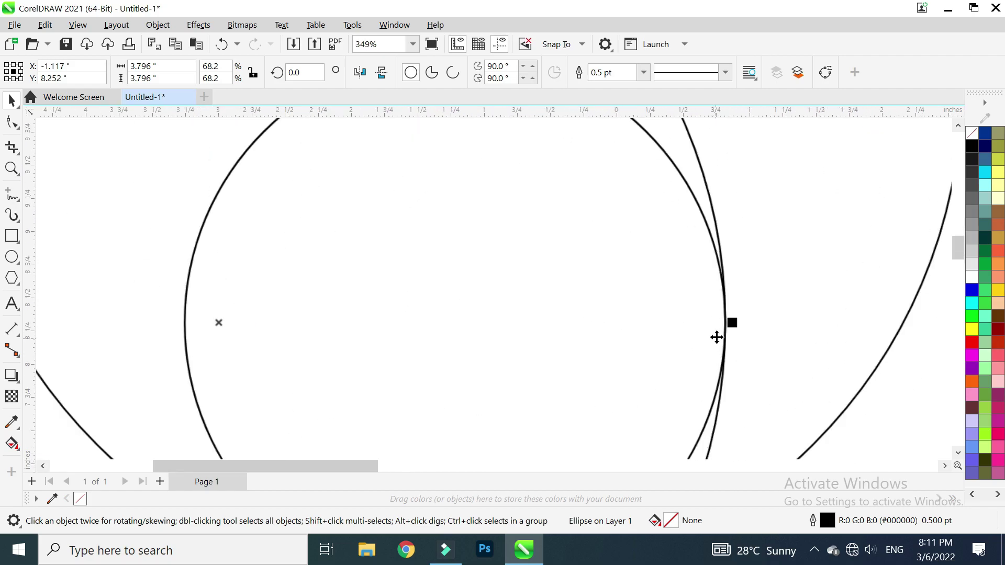
pyautogui.scroll(-9, 728, 326)
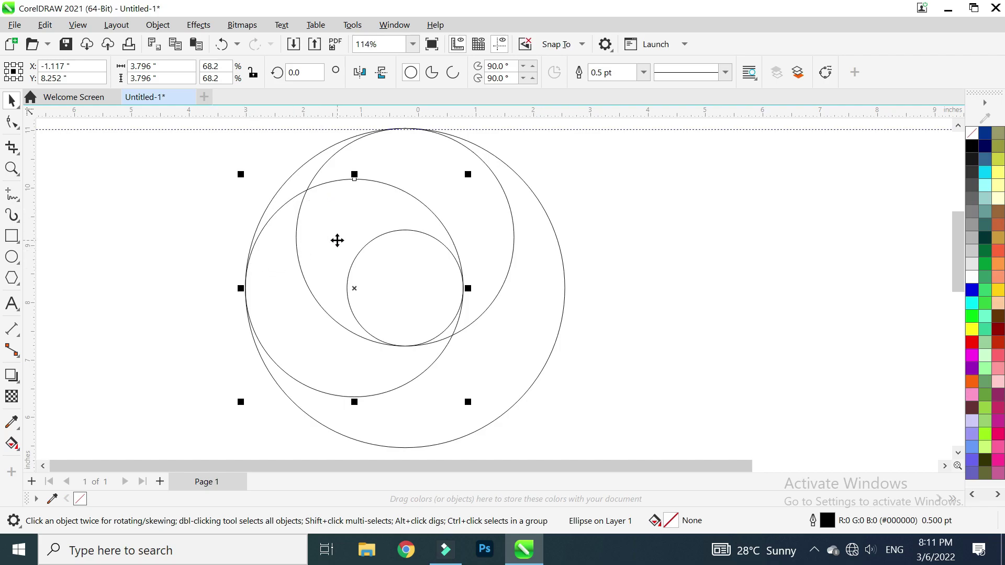
# Step: Duplicate the left mid-size circle and place the copy to touch the inner circle's top and the outer circle's bottom
pyautogui.moveTo(340, 238); pyautogui.dragTo(391, 290)
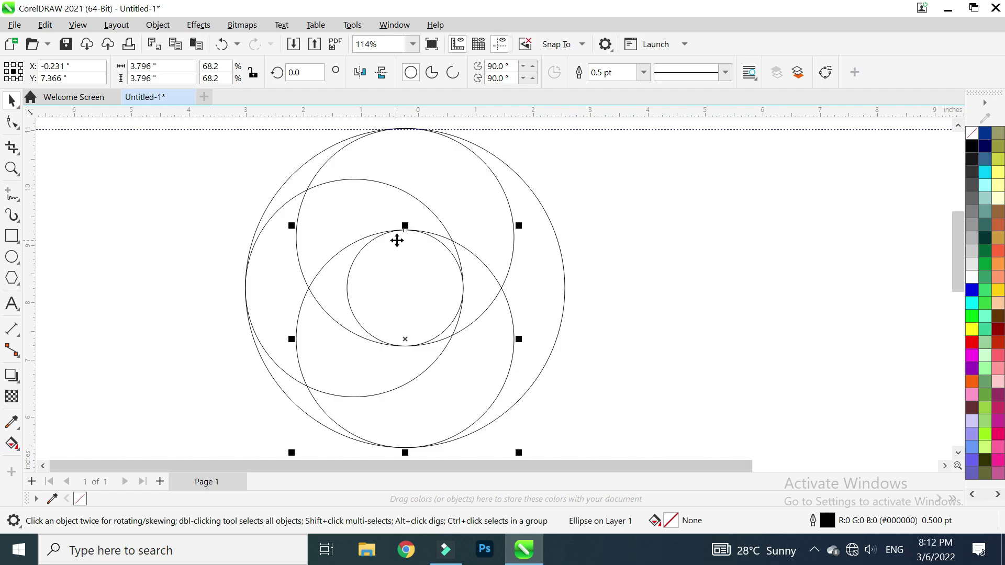
pyautogui.scroll(2, 397, 236)
pyautogui.scroll(2, 411, 221)
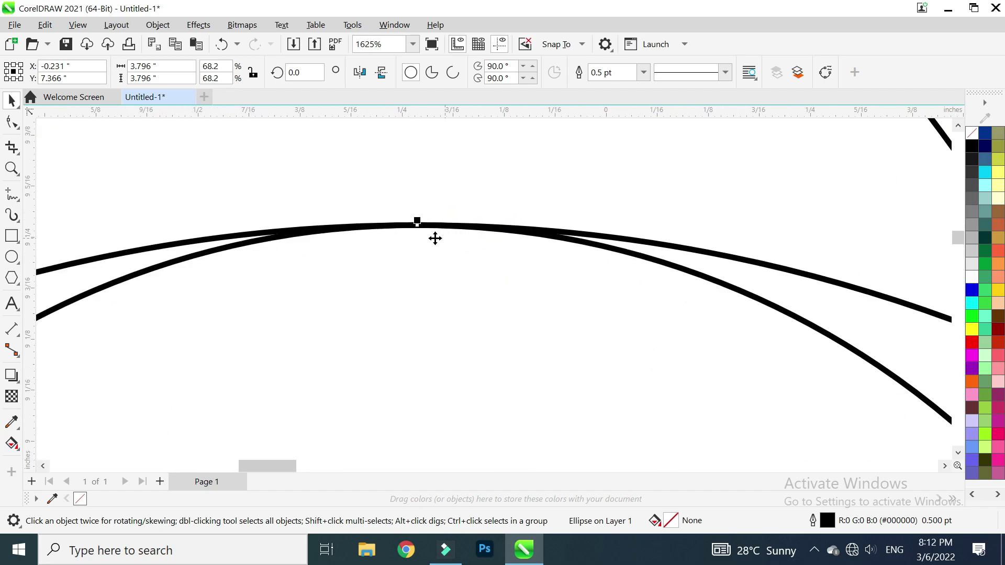
pyautogui.scroll(-2, 432, 237)
pyautogui.scroll(6, 432, 331)
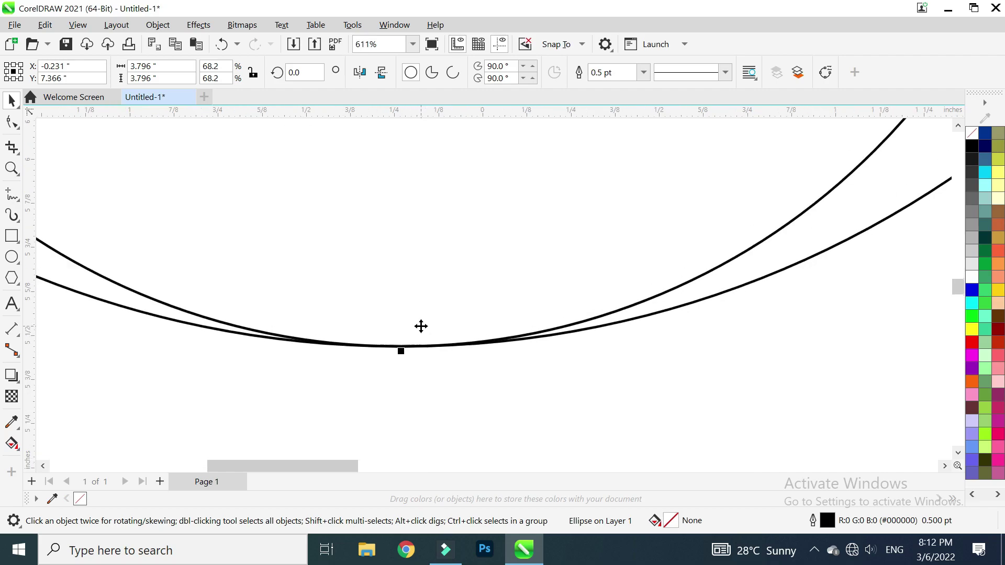
pyautogui.scroll(-9, 440, 332)
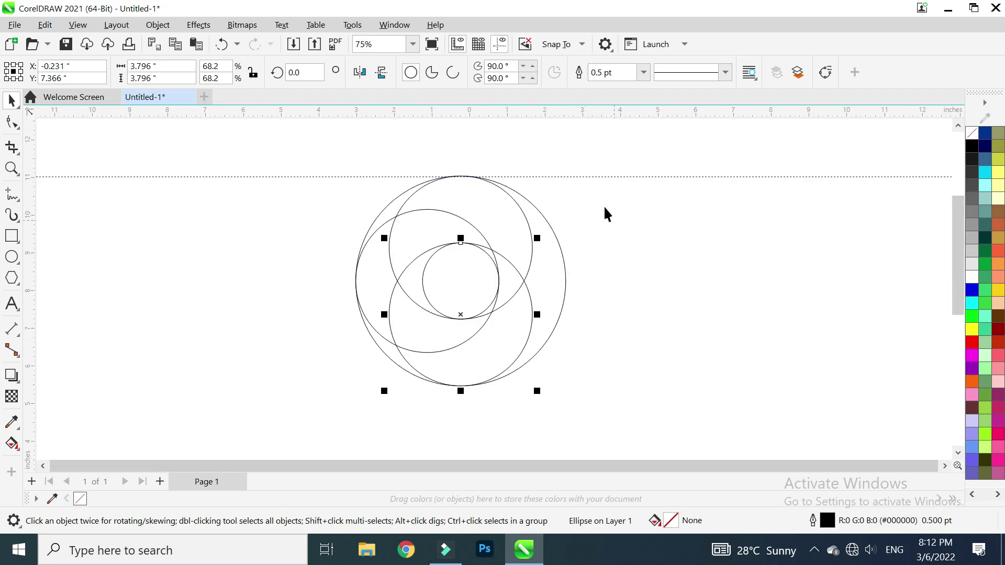
# Step: Duplicate all five circles straight down so the copy's outer circle top meets the bottom of the upper set's small inner circle
pyautogui.moveTo(620, 167); pyautogui.dragTo(278, 419)
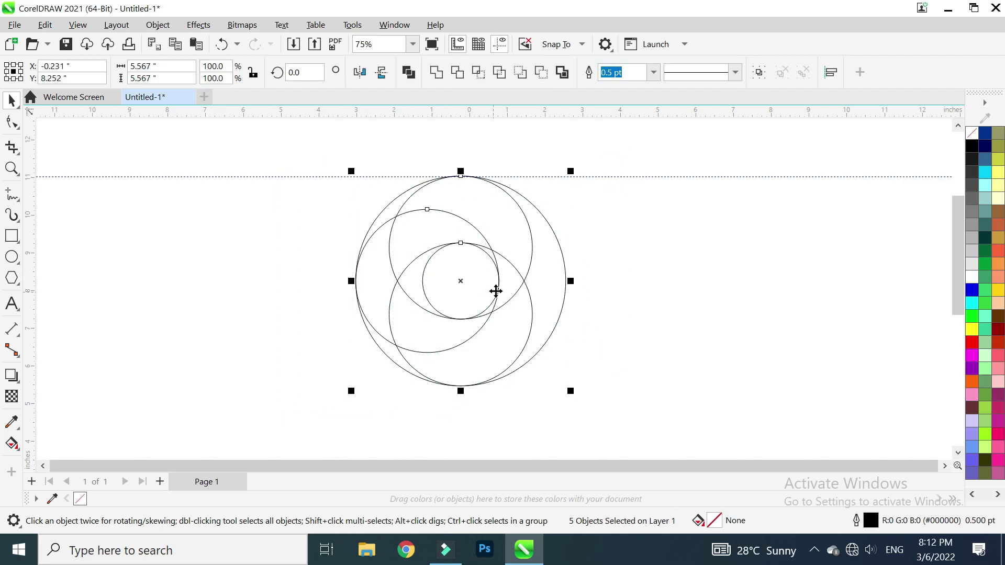
pyautogui.scroll(-1, 503, 277)
pyautogui.scroll(-1, 502, 262)
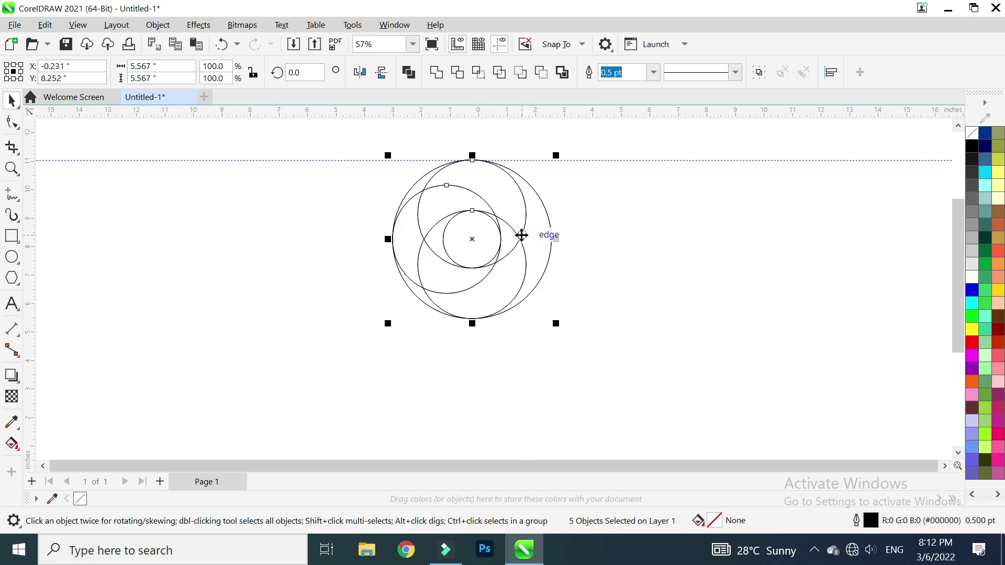
pyautogui.moveTo(508, 206); pyautogui.dragTo(508, 320)
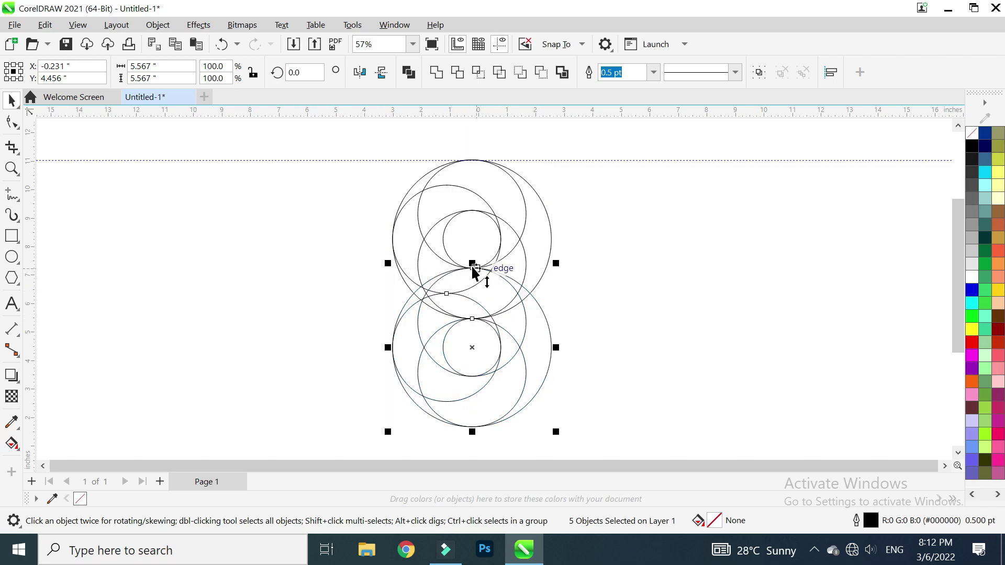
pyautogui.scroll(8, 474, 268)
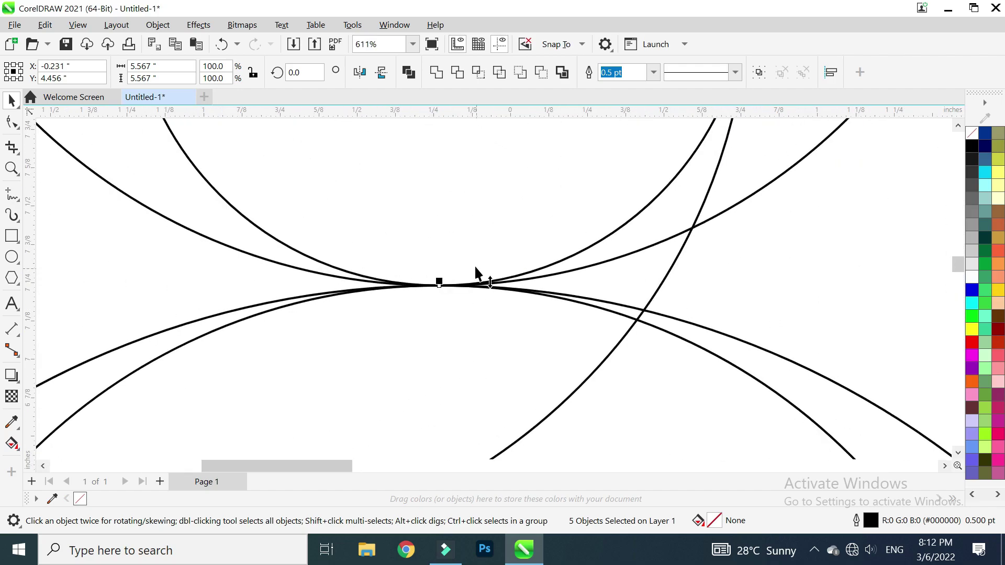
pyautogui.scroll(5, 476, 270)
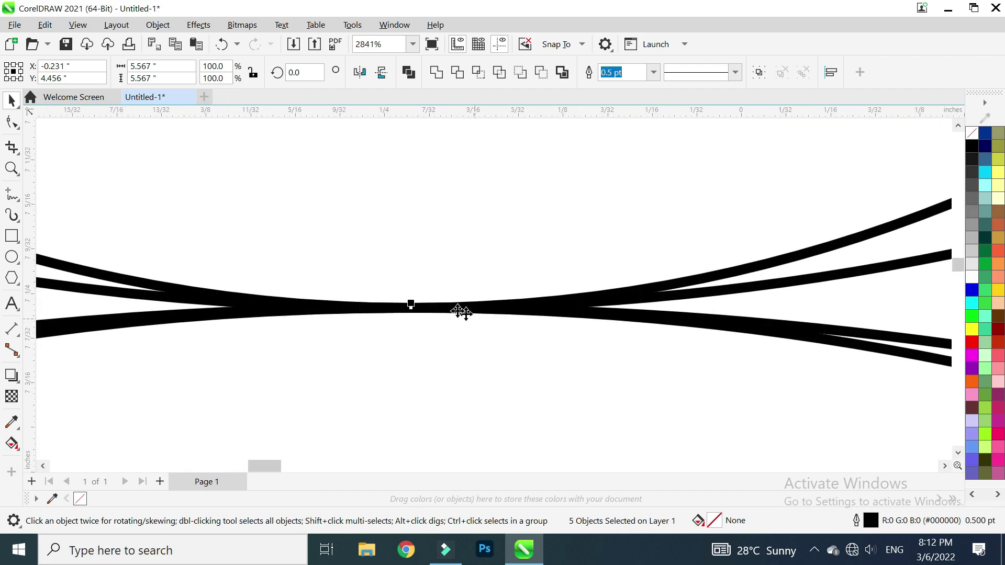
# Step: Move all ten circles left, centering them at about X -3.65 in and Y 7.37 in, and delete the horizontal guideline
pyautogui.scroll(-7, 466, 313)
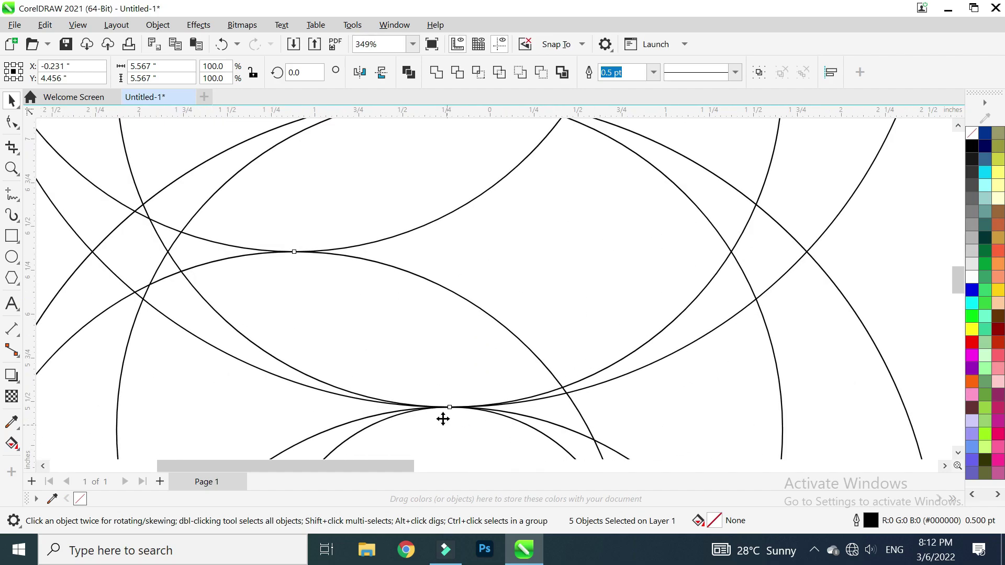
pyautogui.scroll(6, 445, 422)
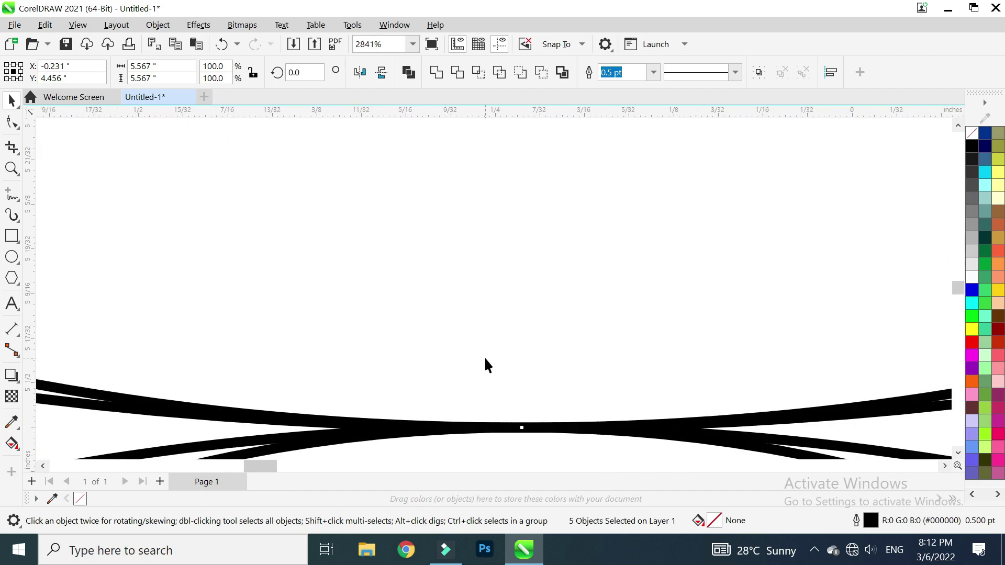
pyautogui.scroll(-10, 488, 358)
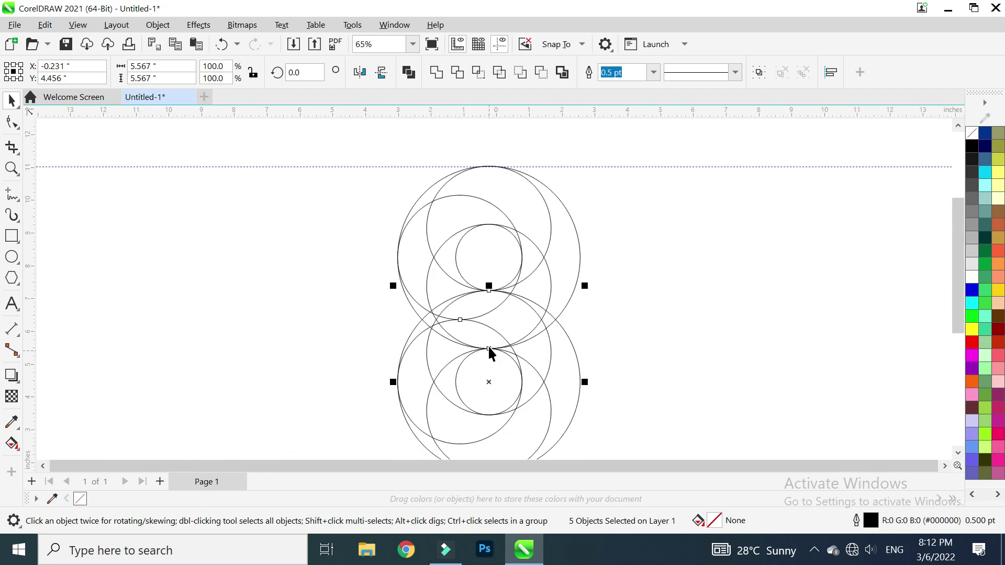
pyautogui.scroll(-2, 489, 351)
pyautogui.moveTo(618, 152); pyautogui.dragTo(389, 410)
pyautogui.moveTo(507, 275); pyautogui.dragTo(348, 291)
pyautogui.moveTo(285, 278); pyautogui.dragTo(355, 255)
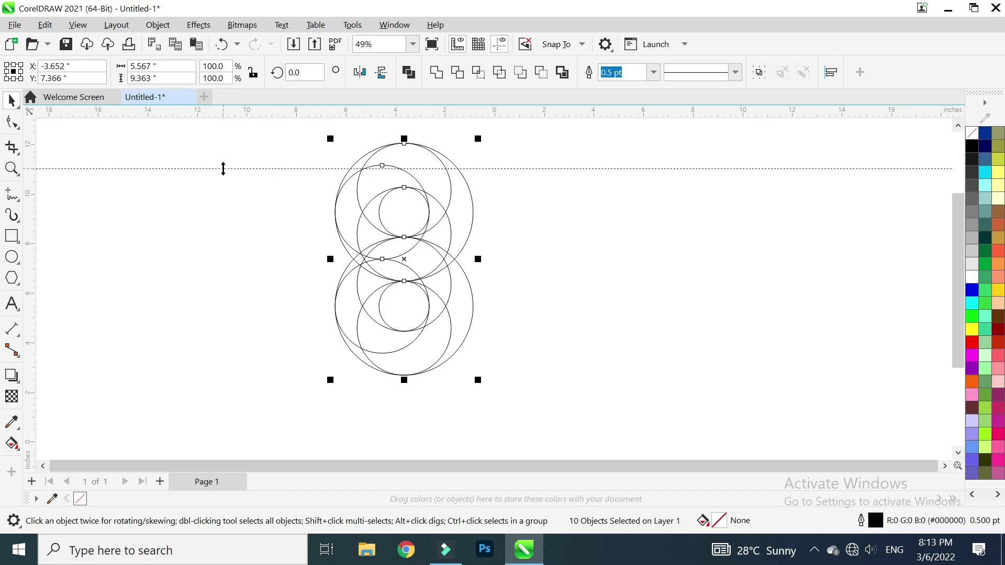
pyautogui.click(550, 169)
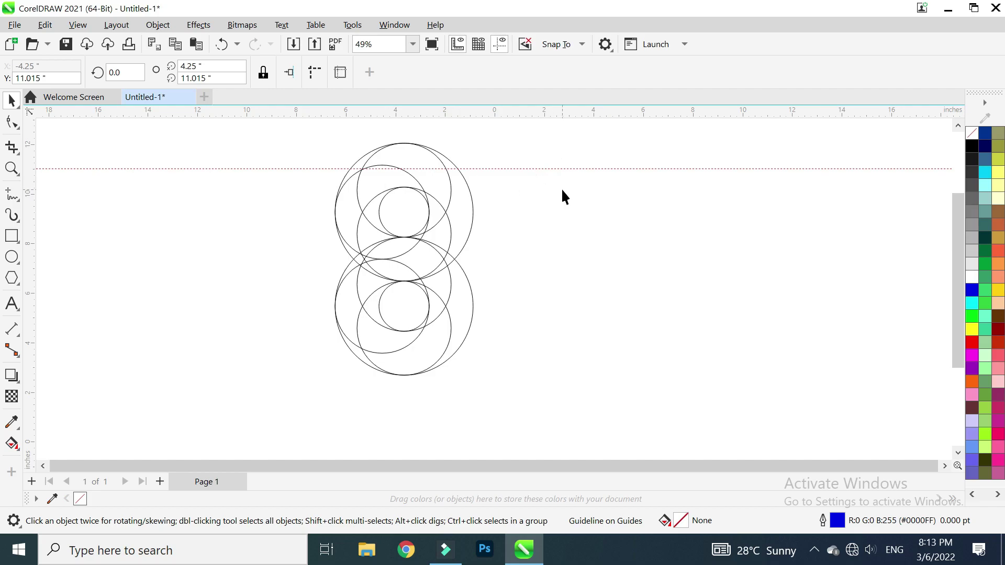
pyautogui.press('Delete')
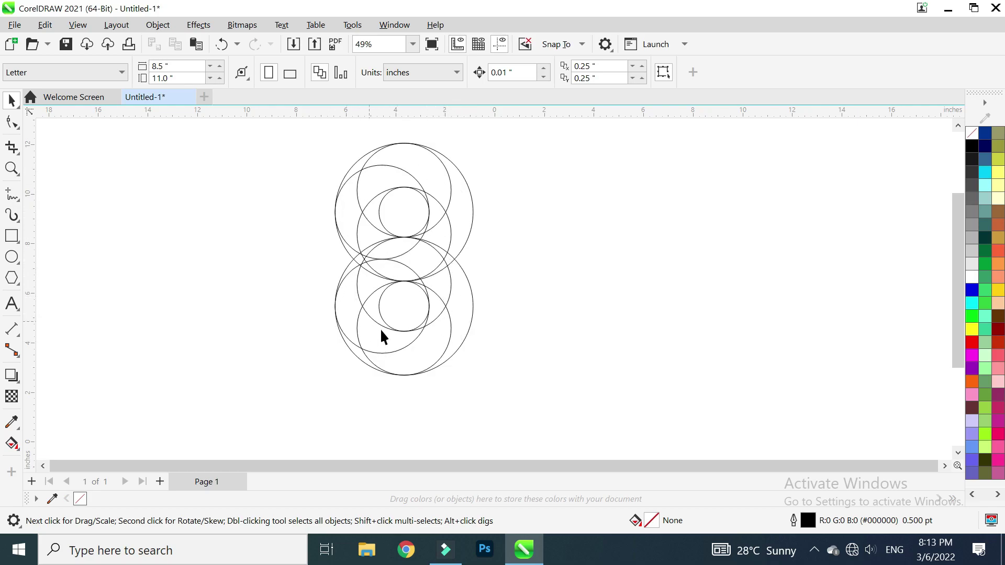
# Step: Mirror the lower set of five circles horizontally
pyautogui.moveTo(509, 308); pyautogui.dragTo(394, 365)
pyautogui.moveTo(284, 389); pyautogui.dragTo(284, 390)
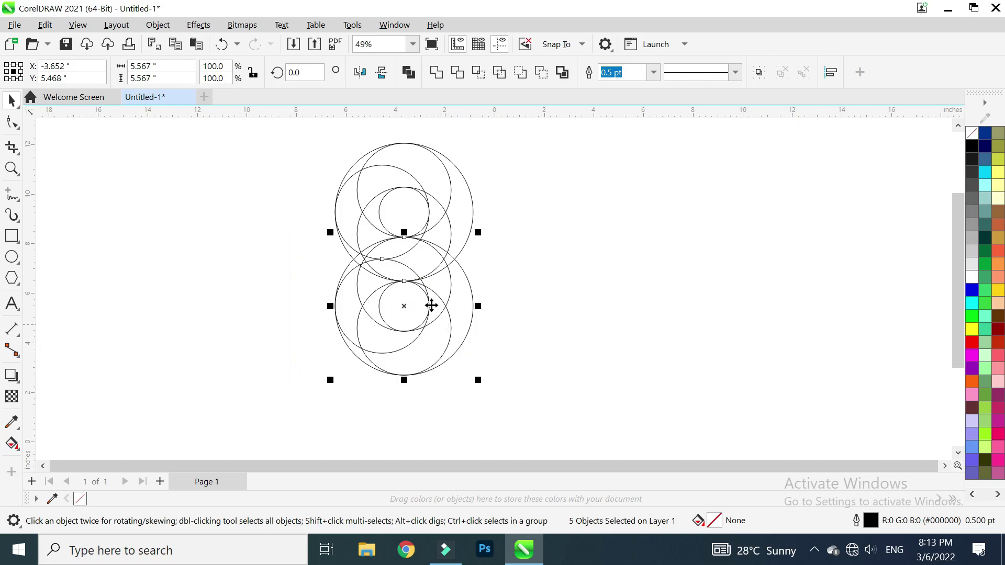
pyautogui.click(359, 73)
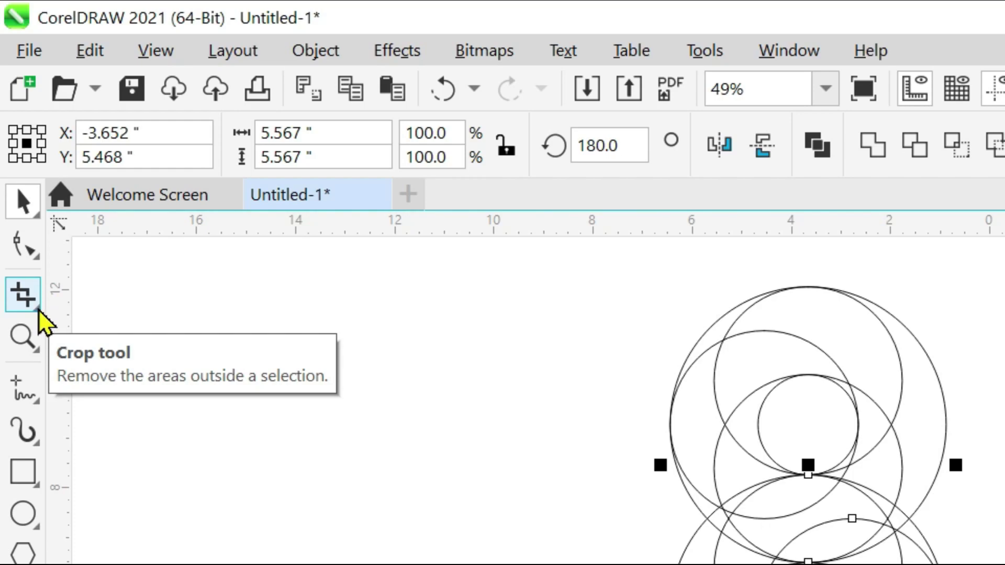
# Step: Use Virtual Segment Delete to remove the arcs crossing the right half of the central band between the two small inner circles
pyautogui.click(38, 309)
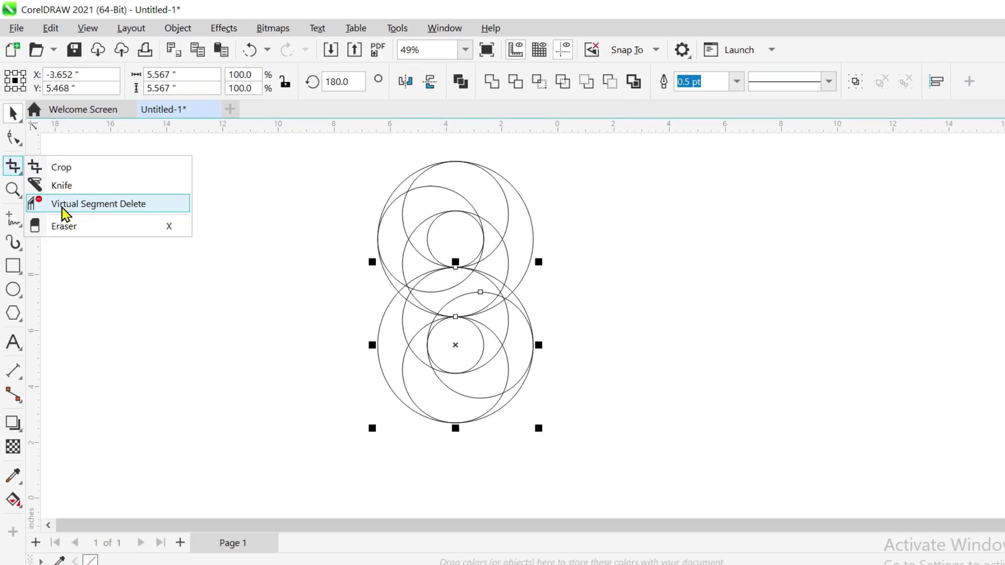
pyautogui.click(109, 356)
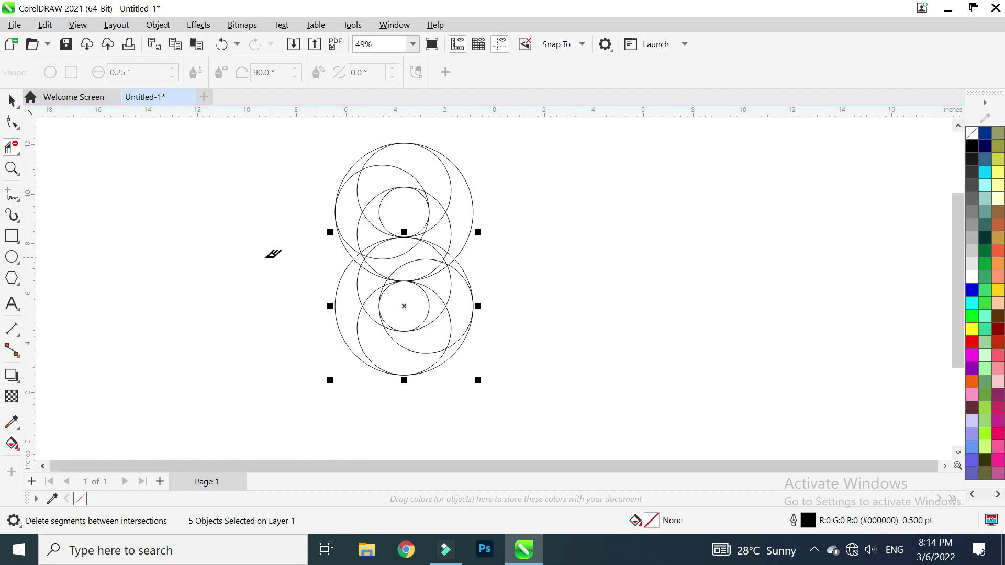
pyautogui.scroll(3, 429, 223)
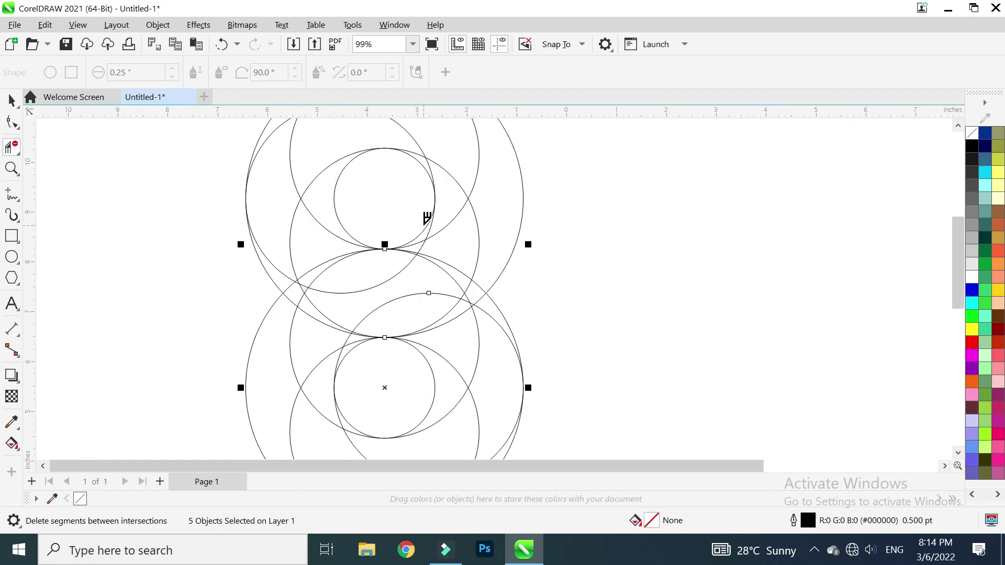
pyautogui.moveTo(512, 195); pyautogui.dragTo(424, 317)
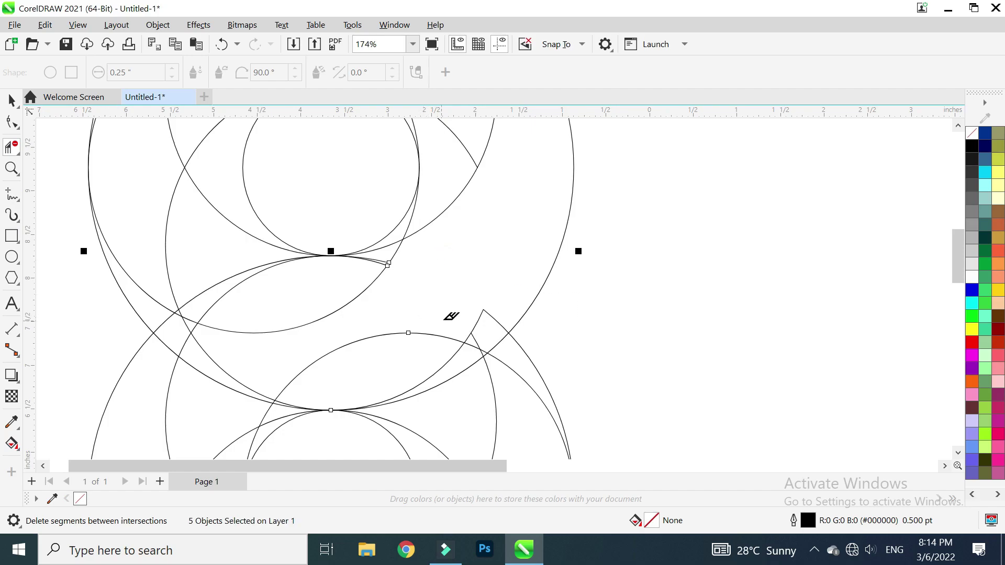
pyautogui.moveTo(464, 288); pyautogui.dragTo(508, 319)
pyautogui.moveTo(391, 317); pyautogui.dragTo(472, 356)
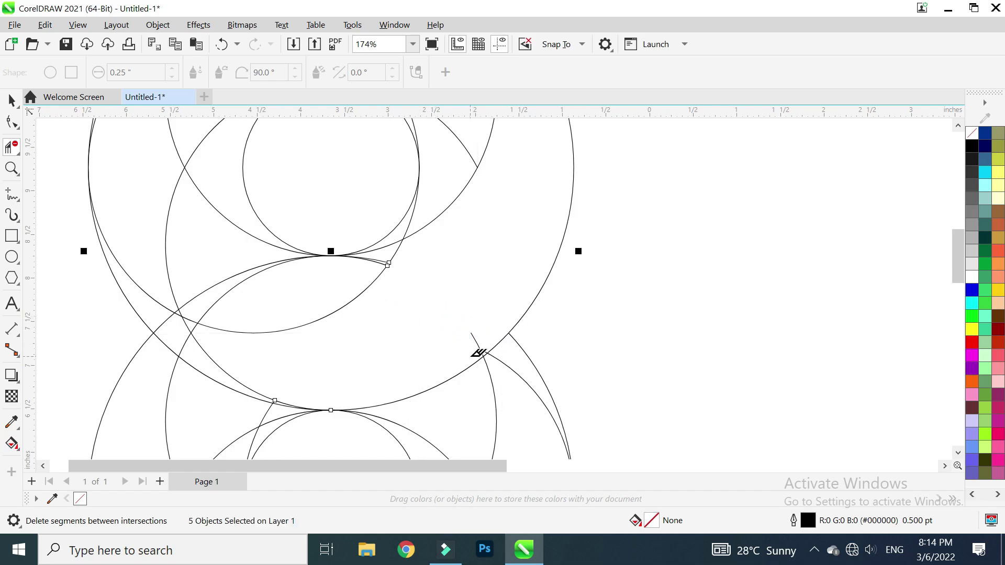
pyautogui.moveTo(442, 311); pyautogui.dragTo(487, 345)
# Step: Delete the leftover arc tips inside the upper outer circle's lower-right edge and beyond the upper inner circle's bottom
pyautogui.scroll(3, 486, 354)
pyautogui.scroll(3, 484, 361)
pyautogui.moveTo(437, 247); pyautogui.dragTo(482, 294)
pyautogui.scroll(-5, 469, 282)
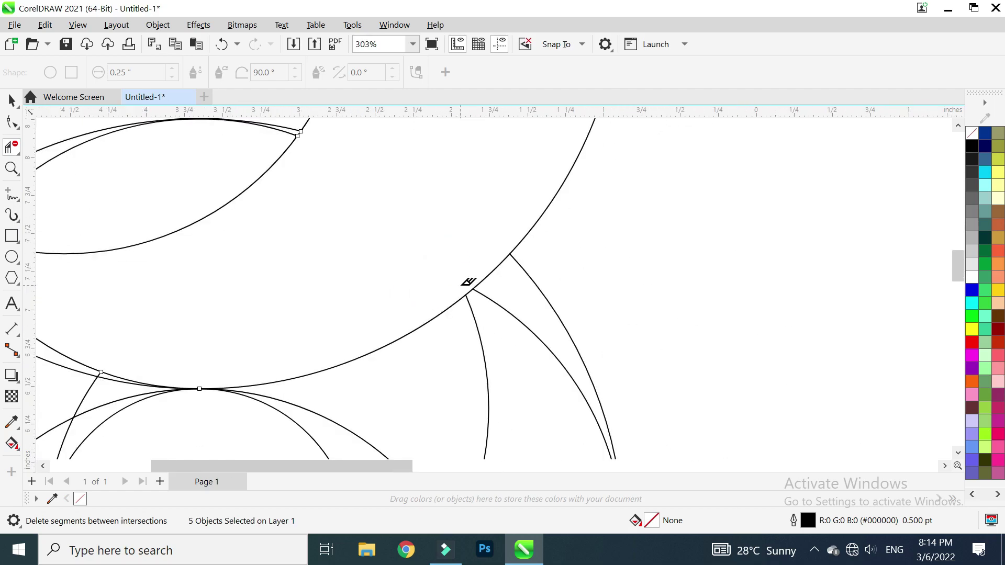
pyautogui.scroll(2, 550, 172)
pyautogui.moveTo(481, 304); pyautogui.dragTo(424, 236)
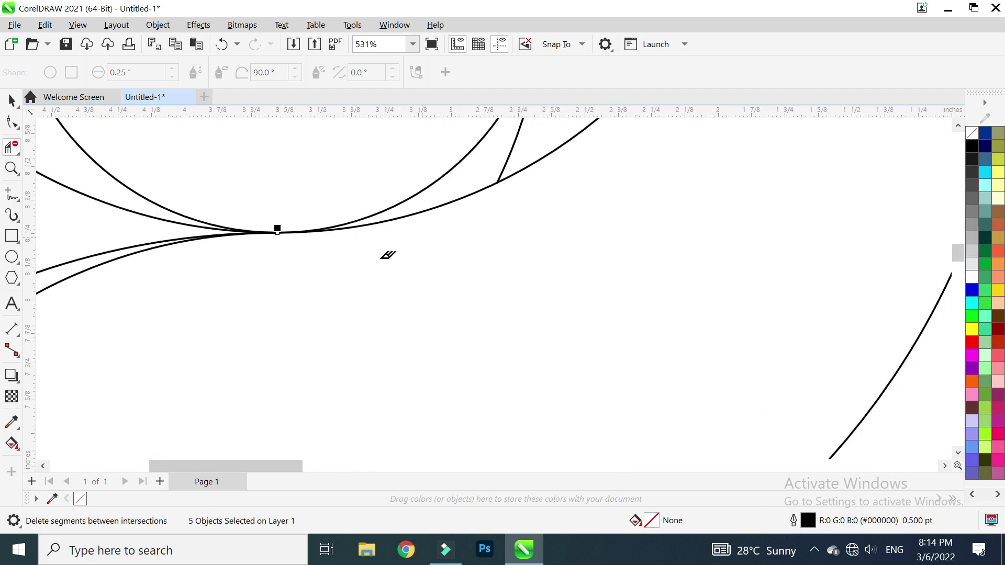
pyautogui.scroll(-2, 284, 291)
pyautogui.scroll(1, 171, 384)
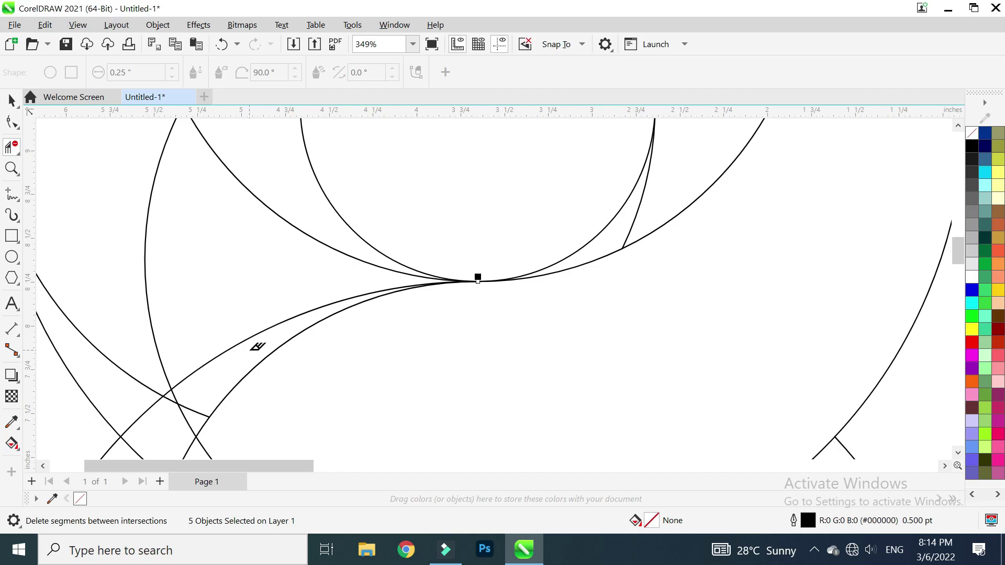
pyautogui.scroll(-4, 257, 347)
pyautogui.scroll(1, 112, 337)
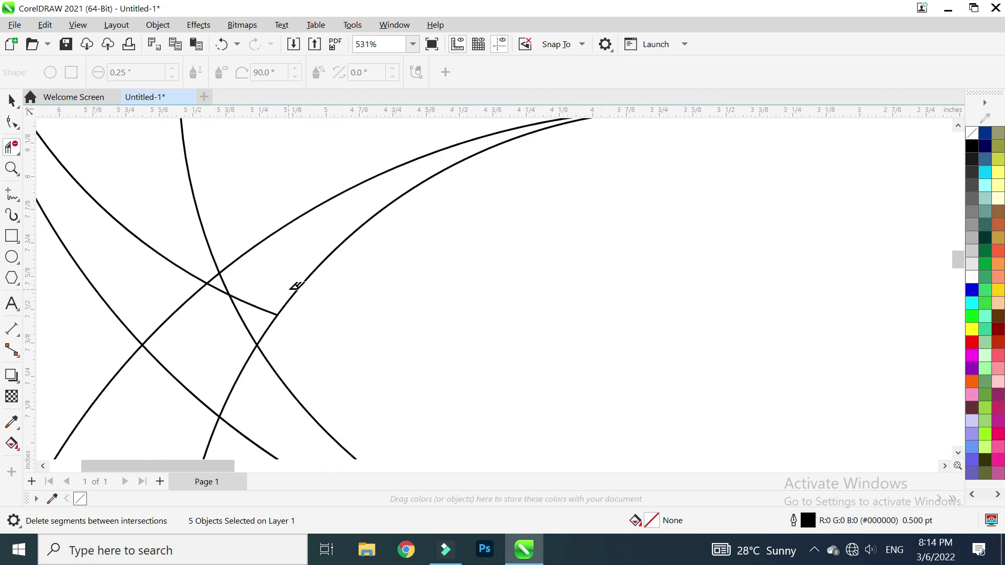
pyautogui.moveTo(312, 358); pyautogui.dragTo(229, 294)
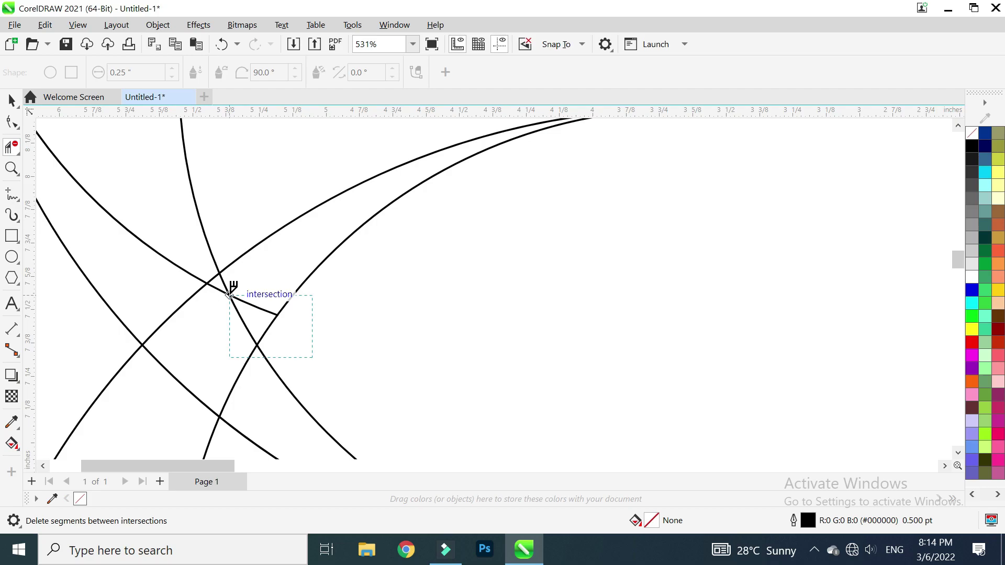
pyautogui.moveTo(230, 295); pyautogui.dragTo(230, 295)
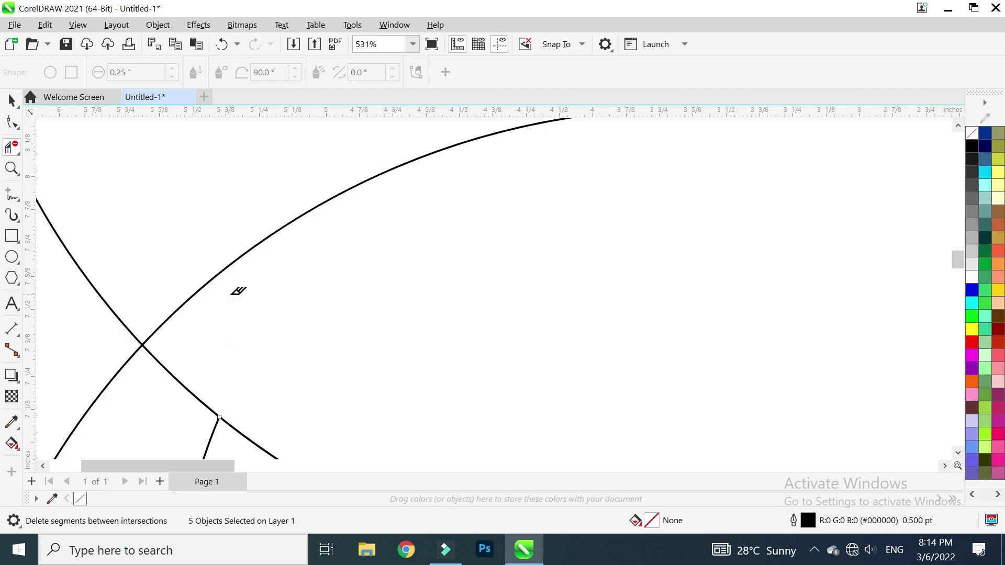
pyautogui.scroll(-5, 321, 316)
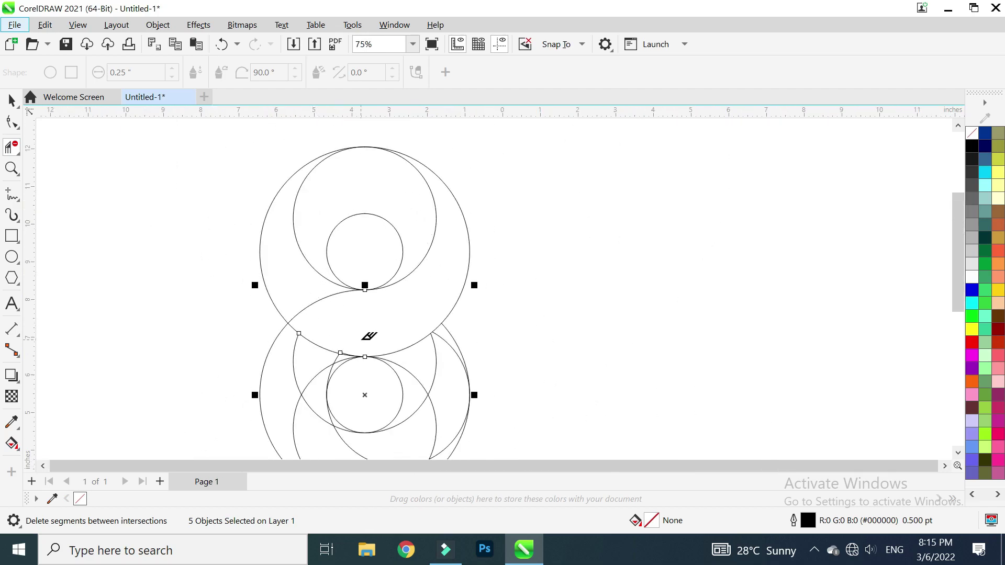
pyautogui.hotkey('ctrl', 'z')
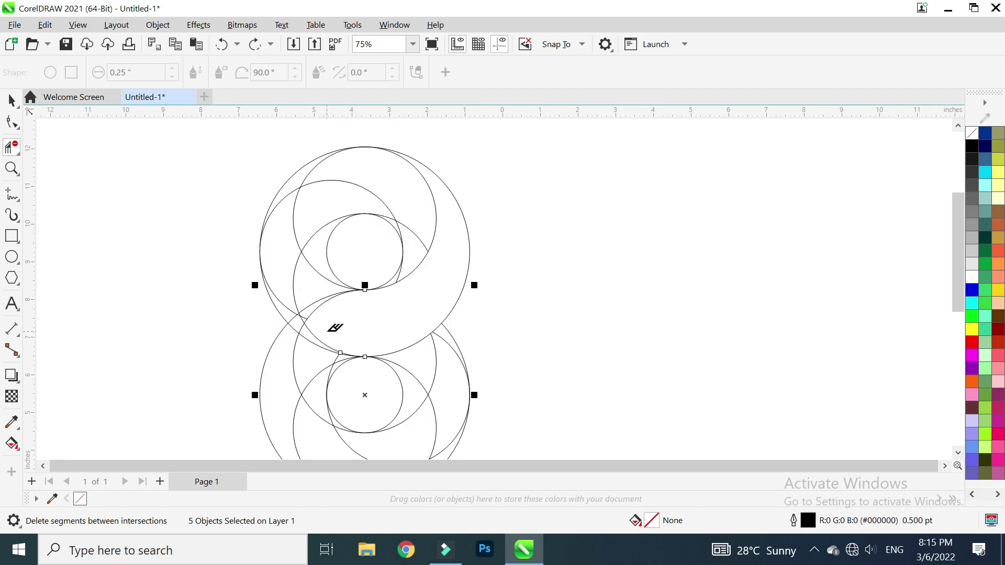
# Step: Delete the arcs crossing the left half of the central band, including the upper outer circle's part inside the lower outer circle
pyautogui.scroll(6, 328, 327)
pyautogui.moveTo(411, 286); pyautogui.dragTo(254, 218)
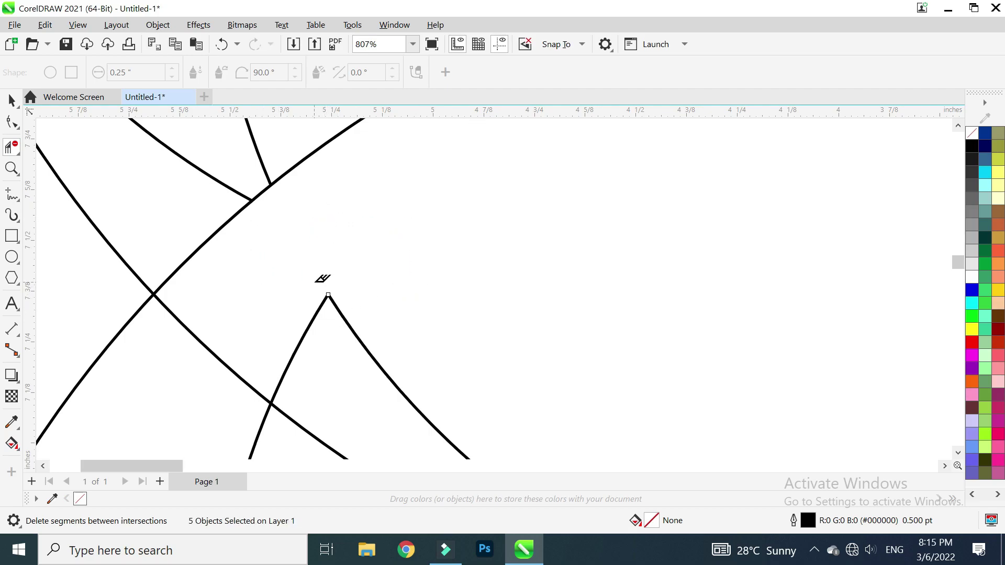
pyautogui.moveTo(269, 266); pyautogui.dragTo(413, 374)
pyautogui.scroll(-5, 419, 372)
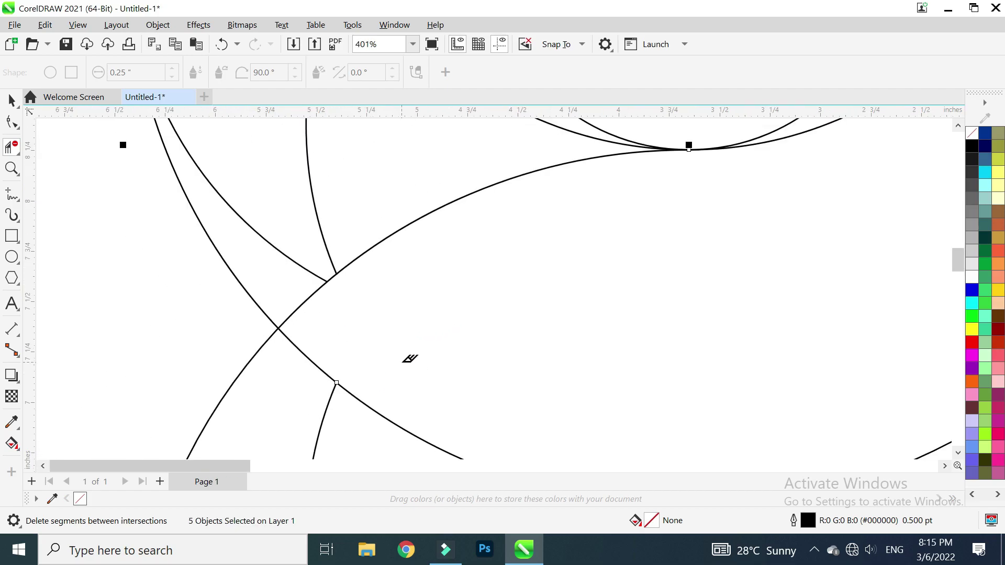
pyautogui.scroll(-2, 455, 391)
pyautogui.moveTo(411, 266)
pyautogui.mouseDown()
pyautogui.moveTo(392, 353)
pyautogui.moveTo(348, 366)
pyautogui.moveTo(348, 385)
pyautogui.mouseUp()
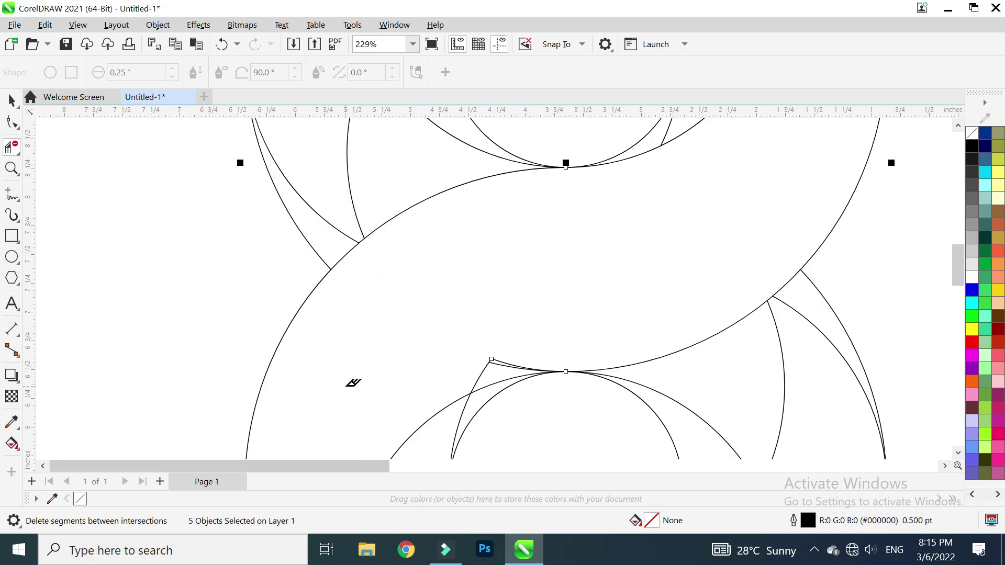
# Step: Delete the leftover arc tips above the lower inner circle and the right mid-size circle's sliver along its upper-left side
pyautogui.scroll(1, 364, 375)
pyautogui.scroll(-1, 345, 361)
pyautogui.moveTo(265, 198); pyautogui.dragTo(327, 238)
pyautogui.click(248, 264)
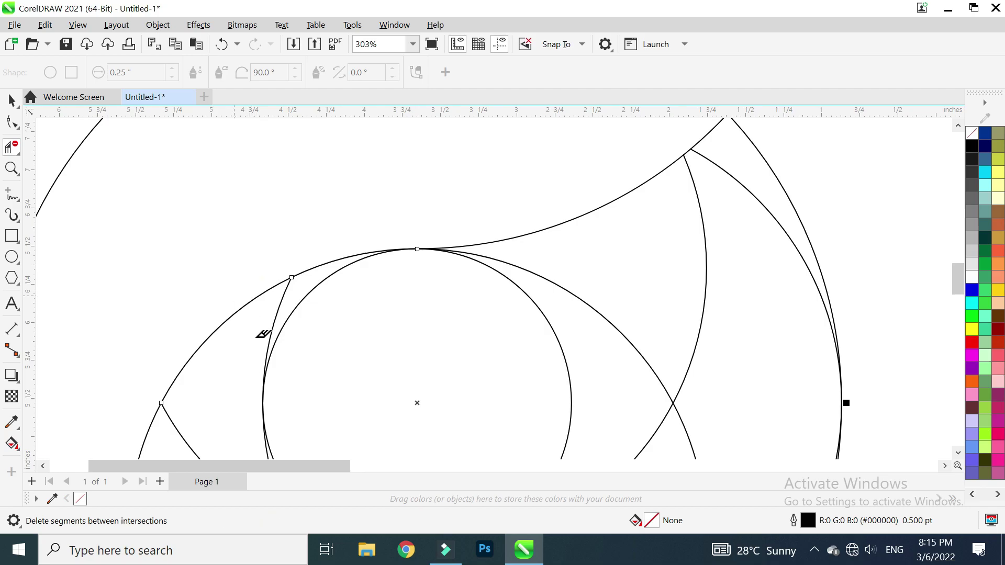
pyautogui.moveTo(256, 321); pyautogui.dragTo(287, 308)
# Step: Delete the lower set's top mid-size circle arc from its left crossing down to the inner circle's bottom
pyautogui.scroll(-2, 300, 426)
pyautogui.scroll(4, 301, 427)
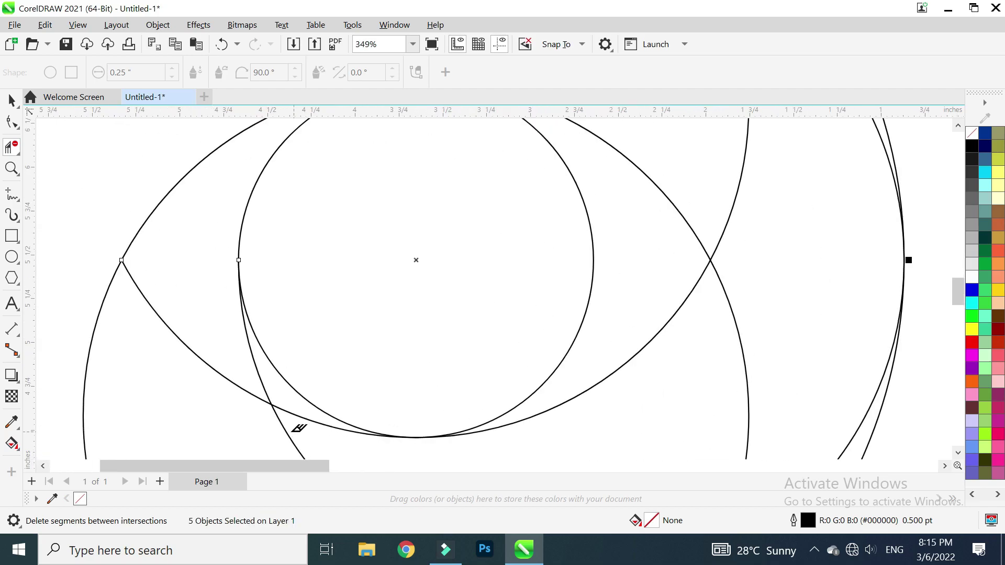
pyautogui.click(309, 416)
pyautogui.scroll(-2, 224, 352)
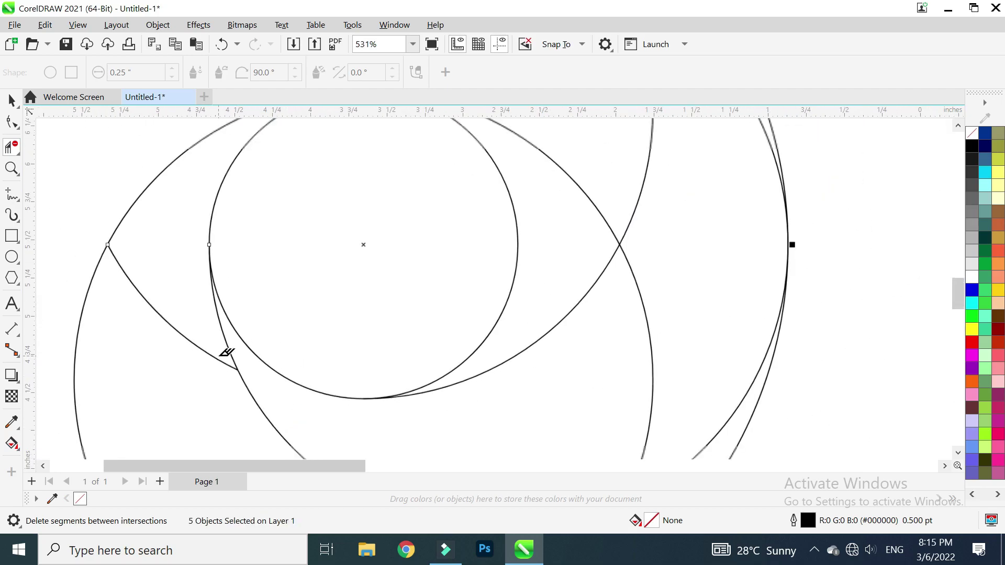
pyautogui.moveTo(168, 370); pyautogui.dragTo(187, 310)
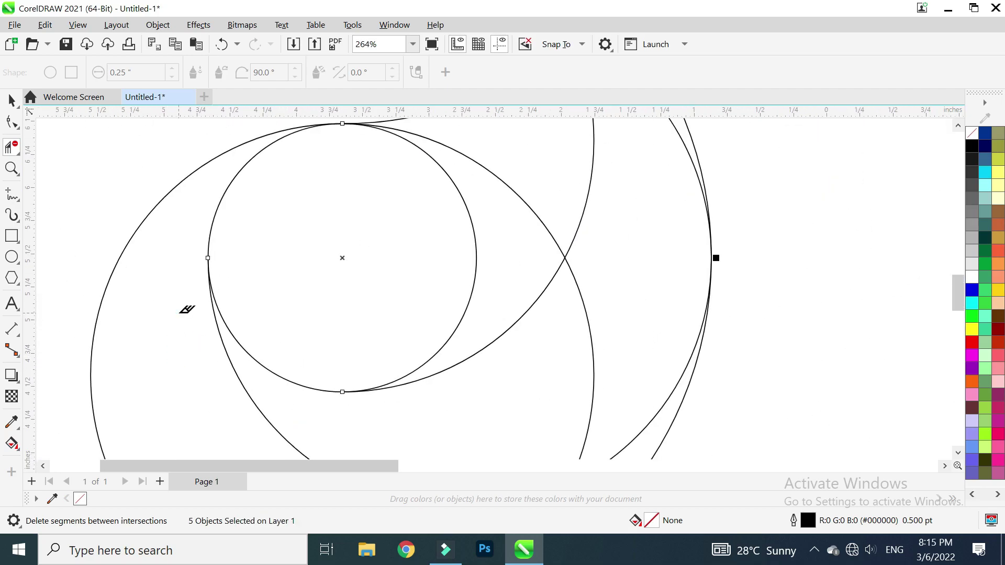
# Step: In the lower set, delete the bottom mid-size circle's right half and the right mid-size circle's upper-right arc
pyautogui.scroll(-1, 440, 363)
pyautogui.scroll(-2, 458, 411)
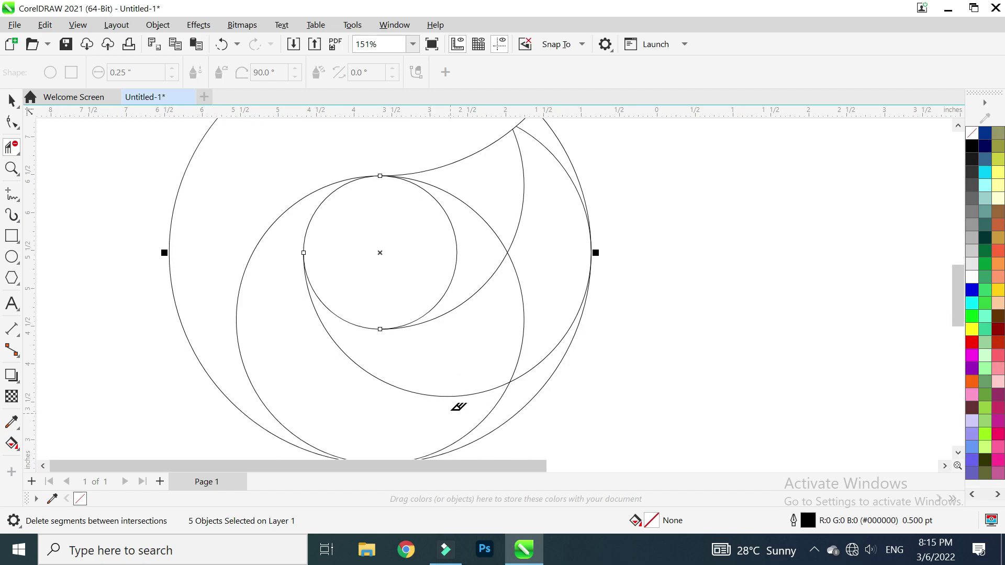
pyautogui.scroll(2, 507, 370)
pyautogui.moveTo(424, 378); pyautogui.dragTo(479, 378)
pyautogui.scroll(-2, 512, 348)
pyautogui.moveTo(527, 276); pyautogui.dragTo(511, 239)
pyautogui.click(479, 206)
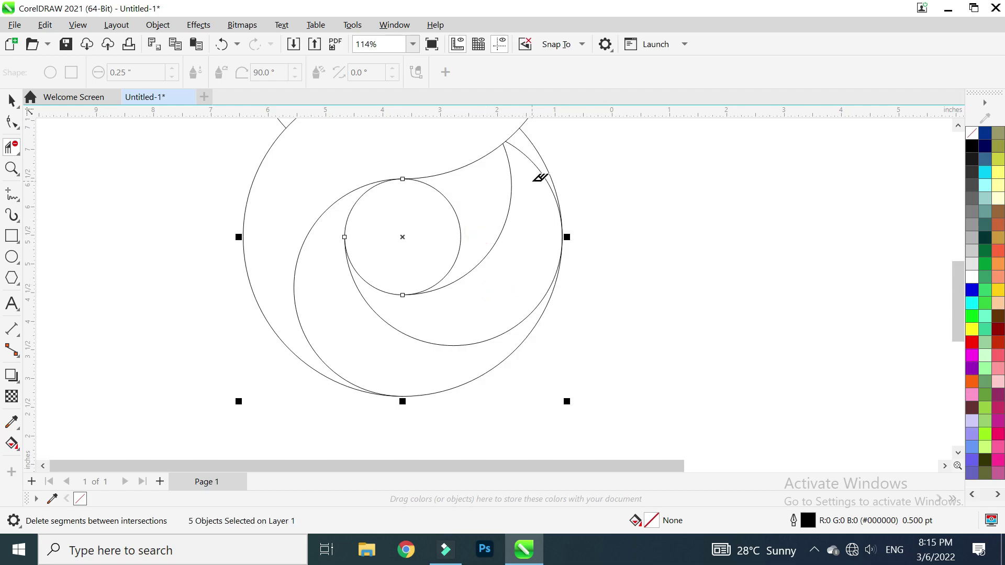
pyautogui.click(529, 157)
pyautogui.scroll(-2, 487, 230)
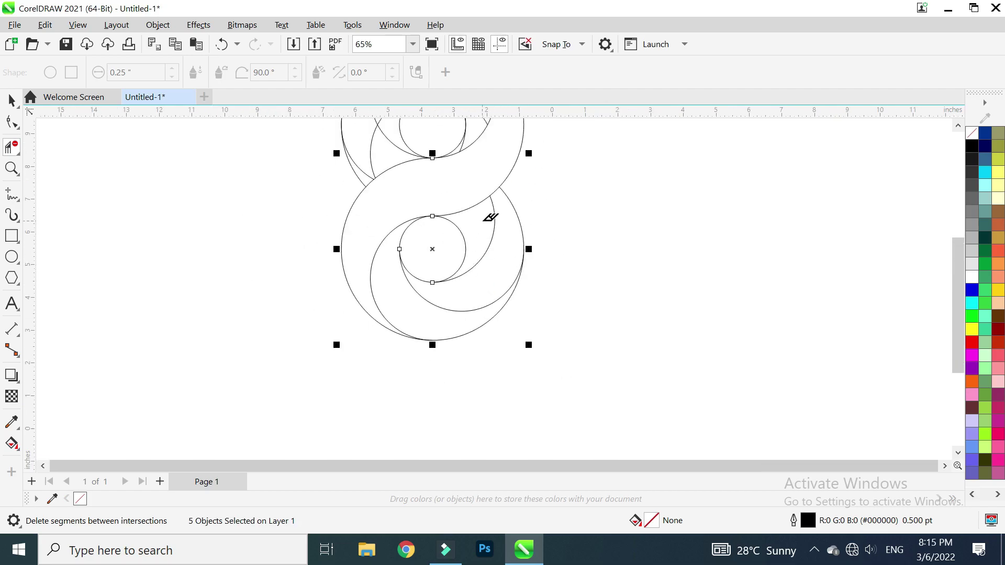
# Step: In the upper set, delete the left mid-size circle's lower-left arc and the top mid-size circle's left half
pyautogui.scroll(2, 499, 217)
pyautogui.scroll(2, 422, 242)
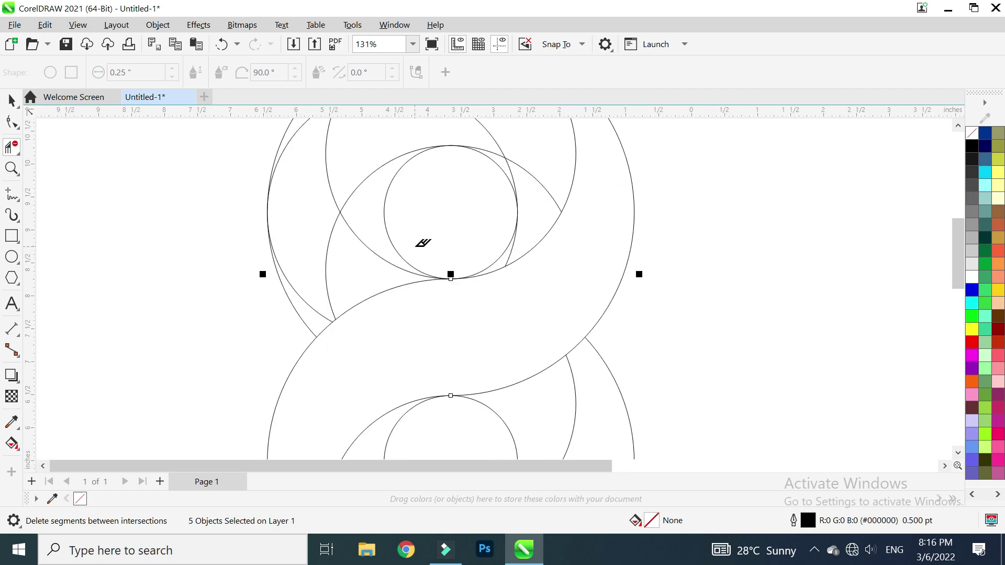
pyautogui.click(310, 316)
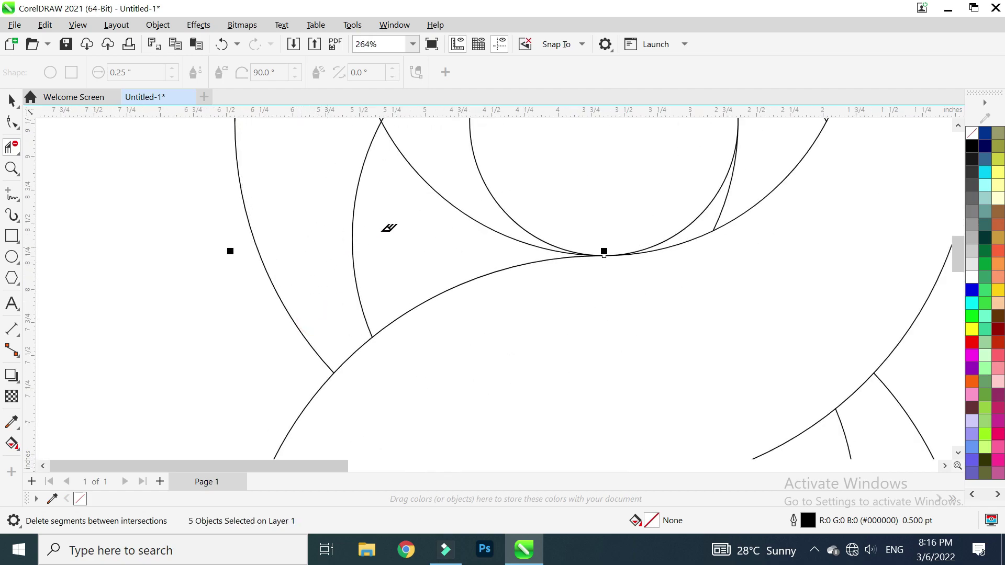
pyautogui.scroll(-2, 445, 173)
pyautogui.scroll(1, 460, 218)
pyautogui.scroll(2, 463, 229)
pyautogui.click(388, 268)
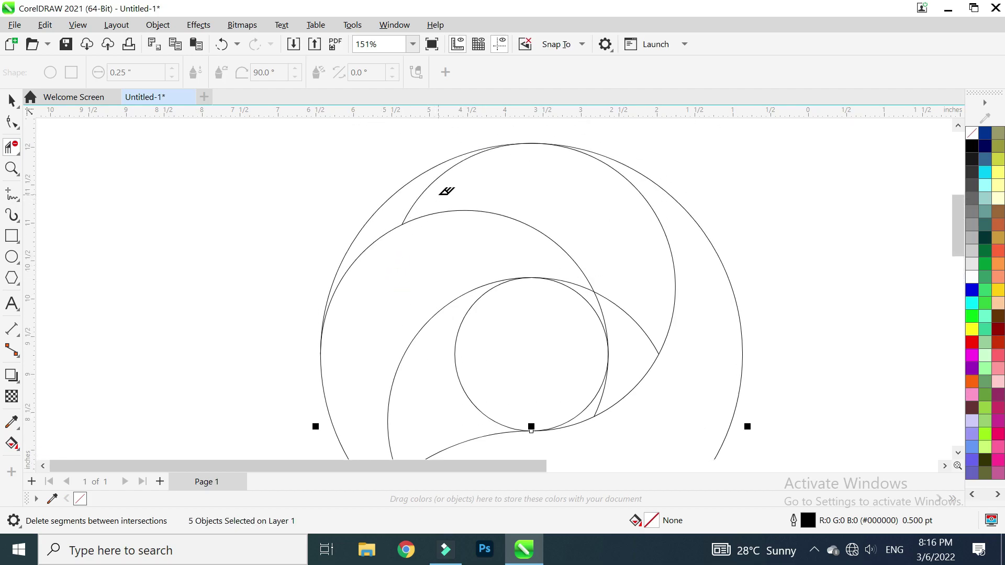
pyautogui.moveTo(439, 193); pyautogui.dragTo(425, 184)
# Step: Delete the bottom mid-size circle's upper-right arc and the left mid-size circle's leftover tip beside the upper inner circle's lower-right edge
pyautogui.scroll(5, 588, 289)
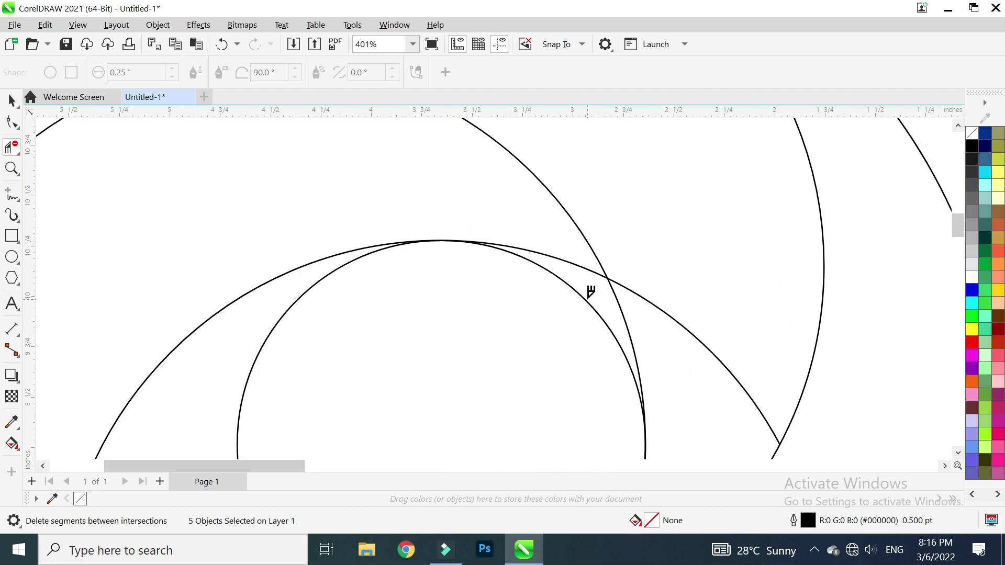
pyautogui.scroll(-3, 576, 246)
pyautogui.moveTo(686, 364); pyautogui.dragTo(692, 325)
pyautogui.scroll(-2, 699, 320)
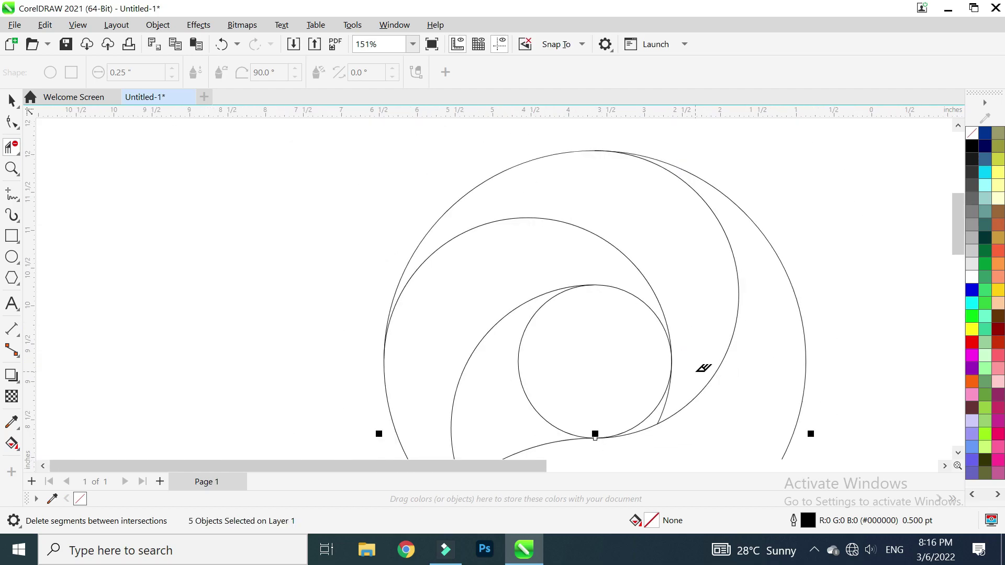
pyautogui.scroll(3, 669, 397)
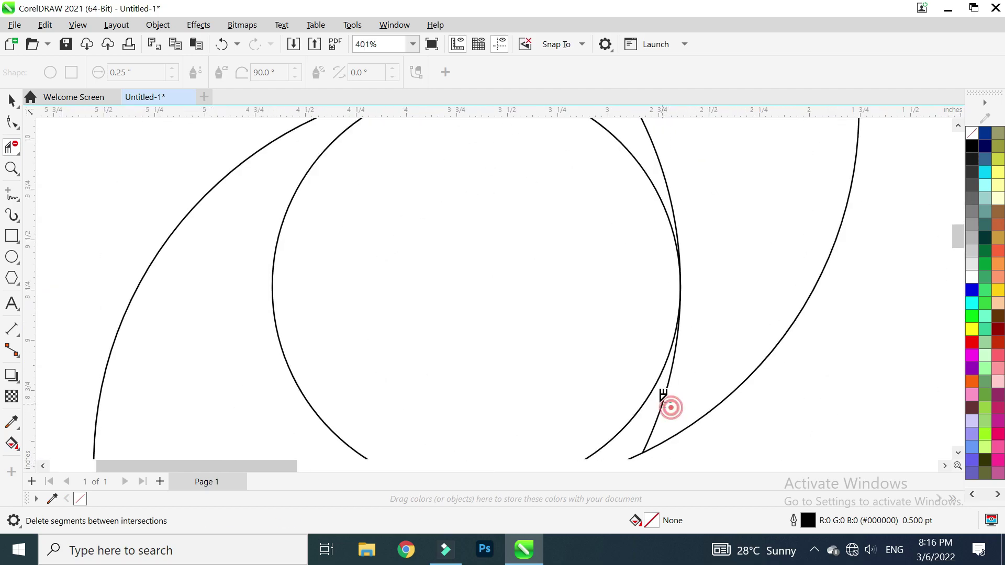
pyautogui.scroll(-8, 665, 397)
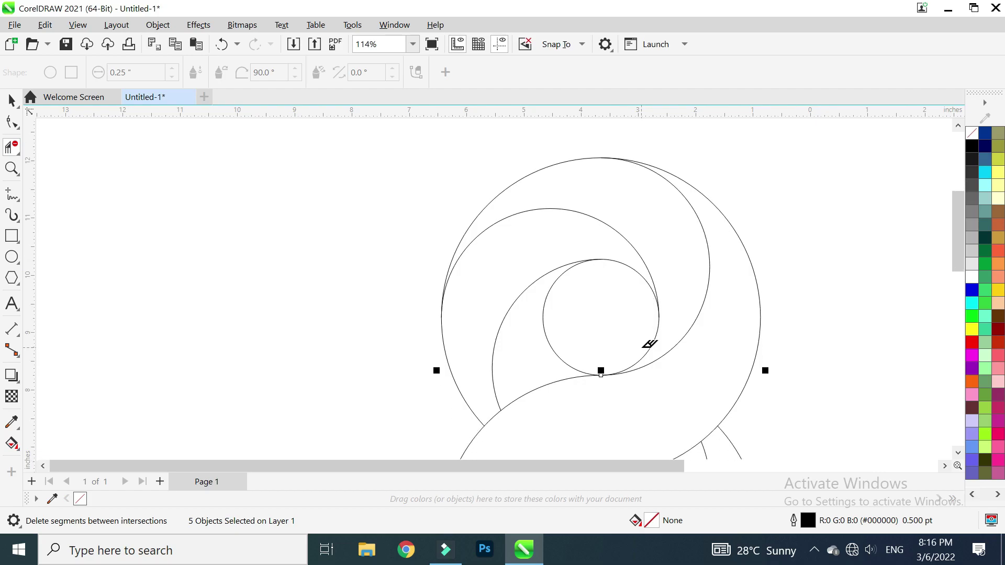
# Step: Use Smart Fill to fill the central S-shaped band with blue #336699 and a 0.5 pt black outline
pyautogui.scroll(4, 664, 348)
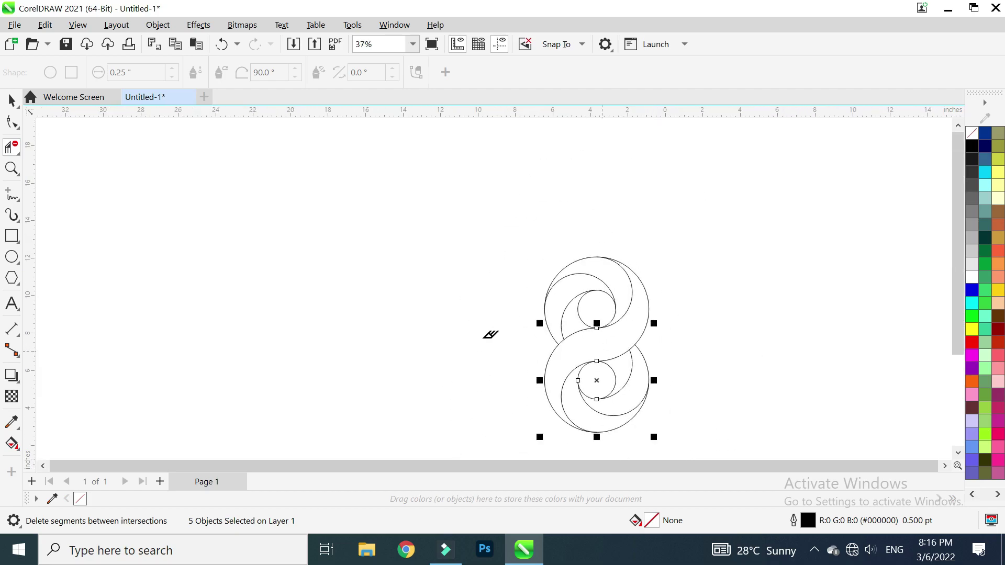
pyautogui.scroll(-2, 258, 310)
pyautogui.scroll(1, 535, 374)
pyautogui.scroll(1, 191, 254)
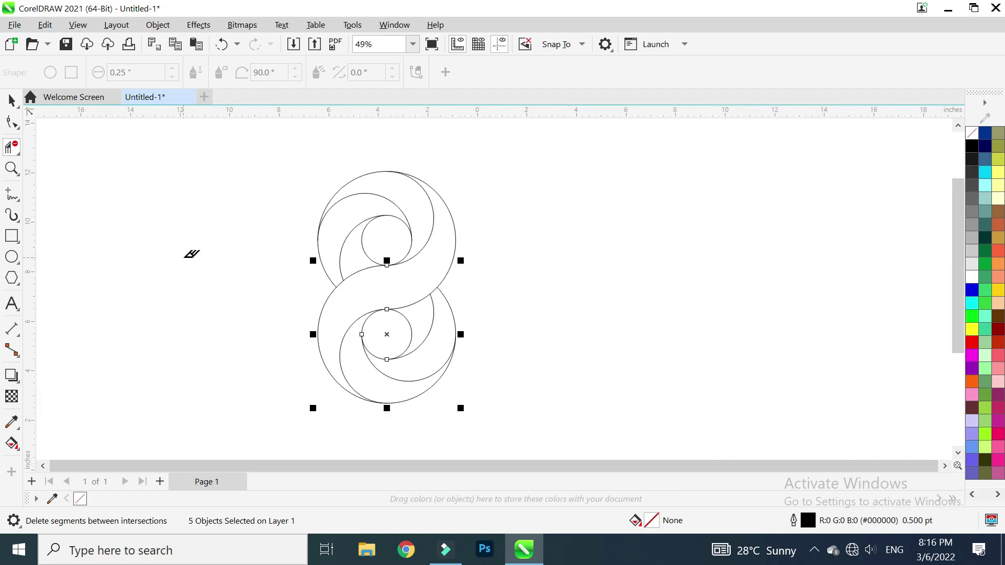
pyautogui.scroll(1, 236, 274)
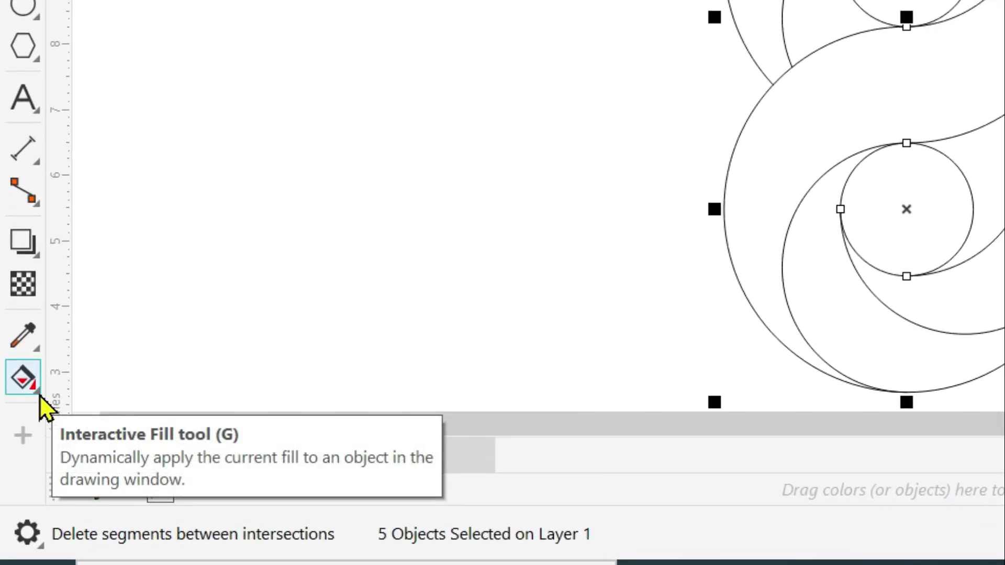
pyautogui.click(40, 393)
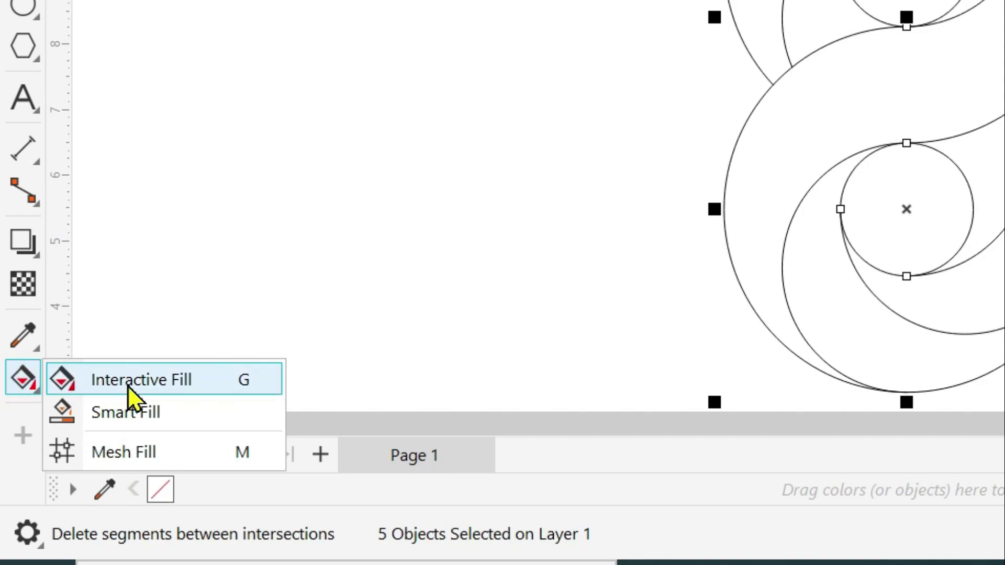
pyautogui.click(152, 416)
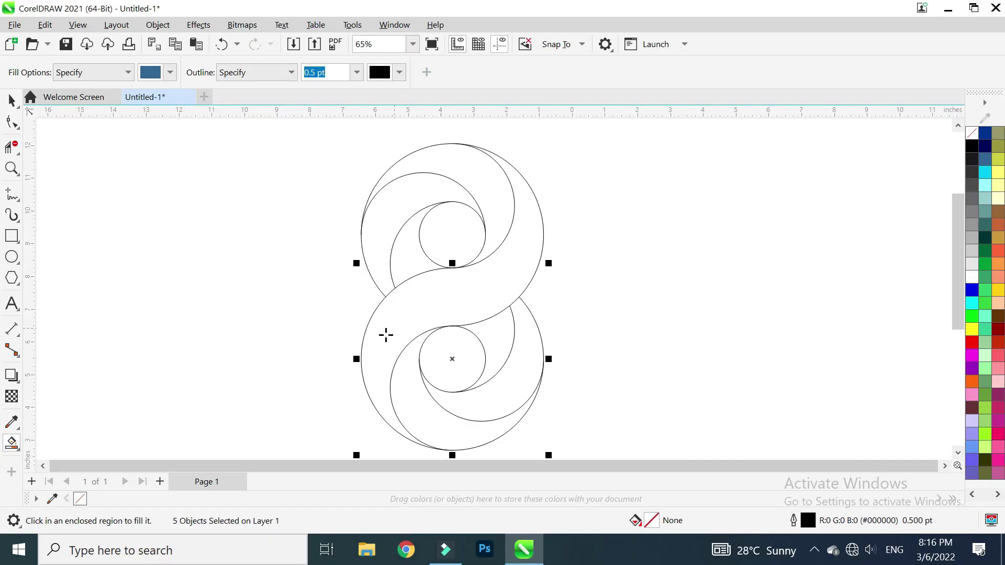
pyautogui.click(513, 264)
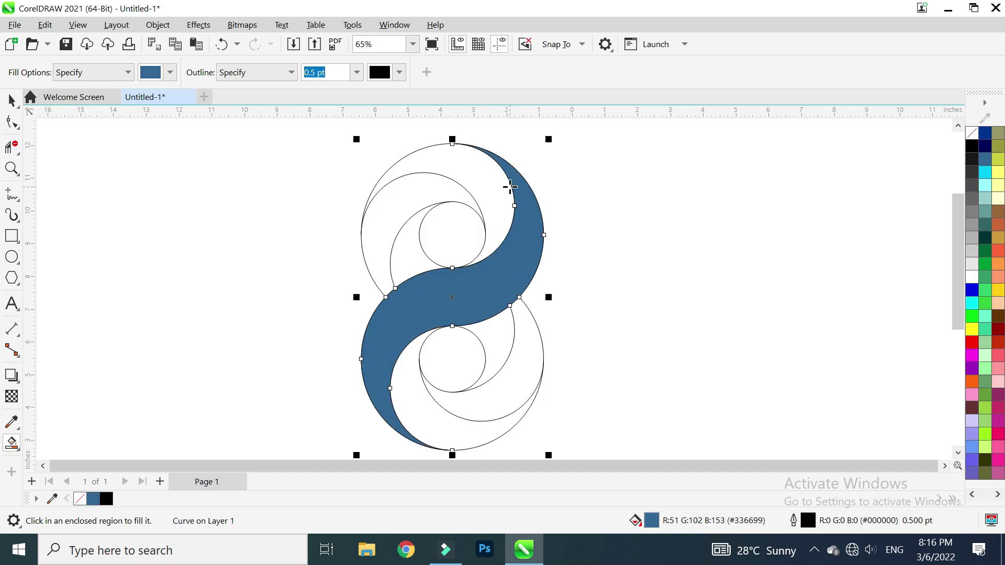
# Step: Smart Fill the remaining three segments of the upper ring and three of the lower ring with the same blue
pyautogui.click(481, 171)
pyautogui.click(401, 190)
pyautogui.click(408, 247)
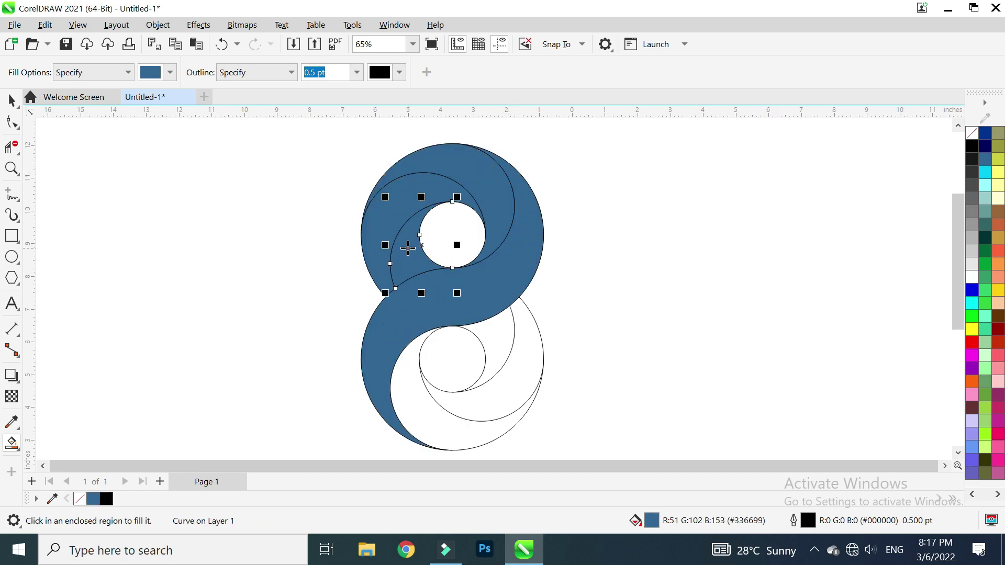
pyautogui.click(418, 401)
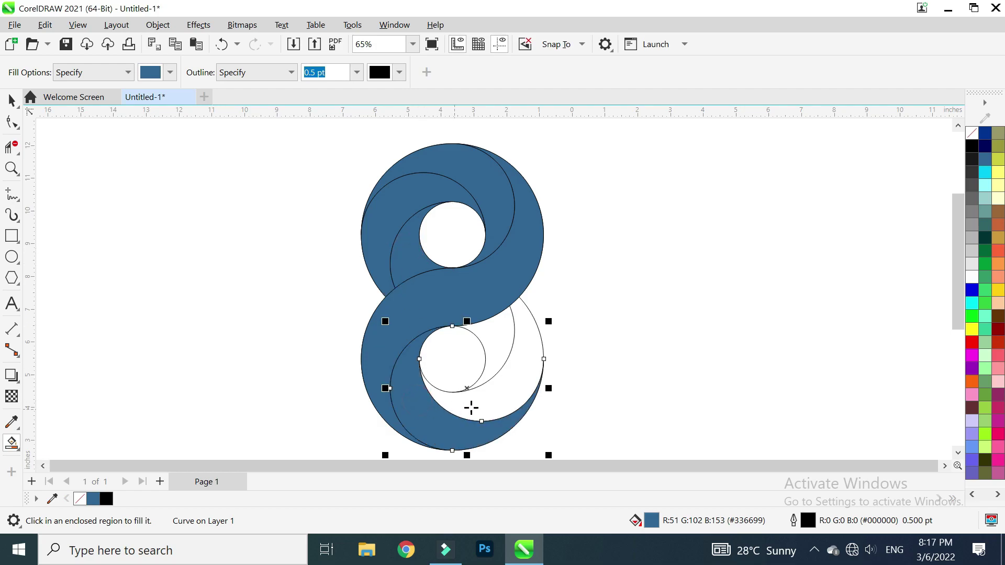
pyautogui.click(501, 398)
pyautogui.click(495, 337)
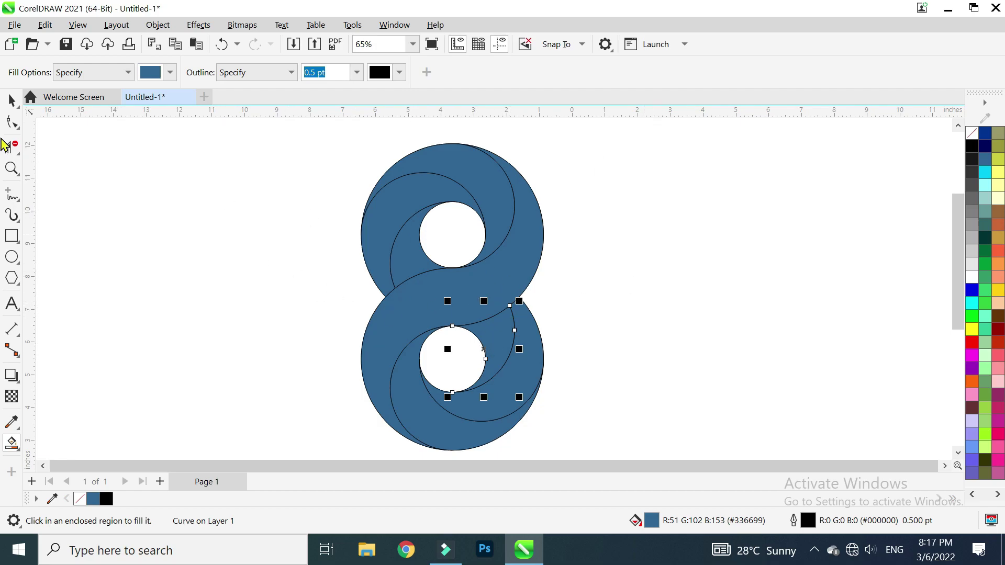
# Step: Apply an interactive linear fountain fill to the central S-shaped band, running from its lower left to its upper right
pyautogui.click(12, 102)
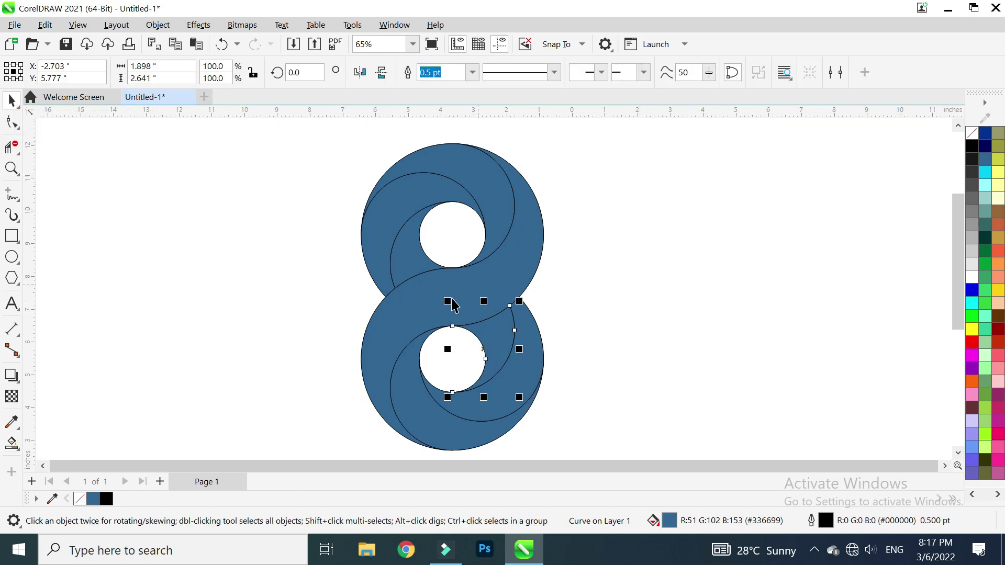
pyautogui.click(510, 264)
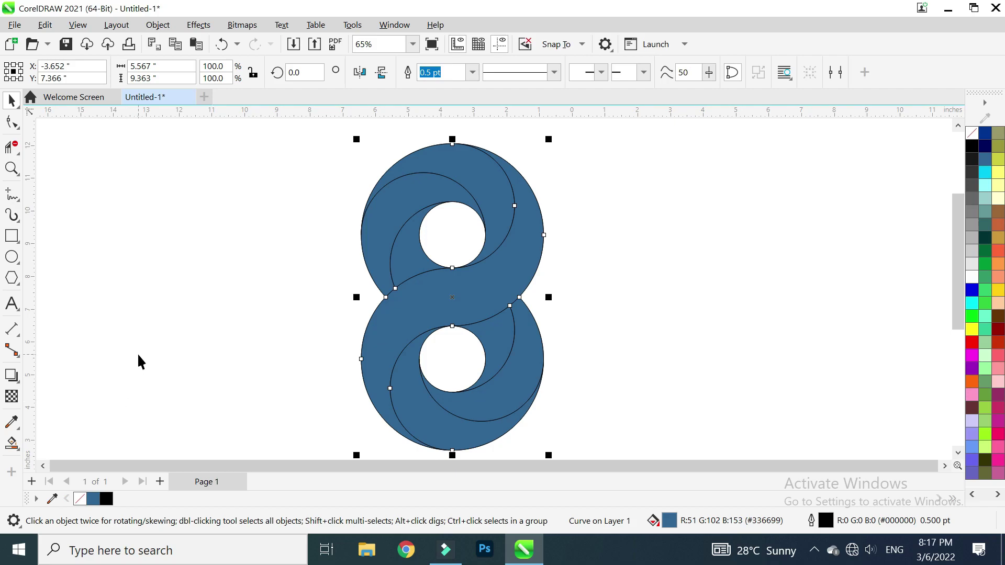
pyautogui.click(15, 447)
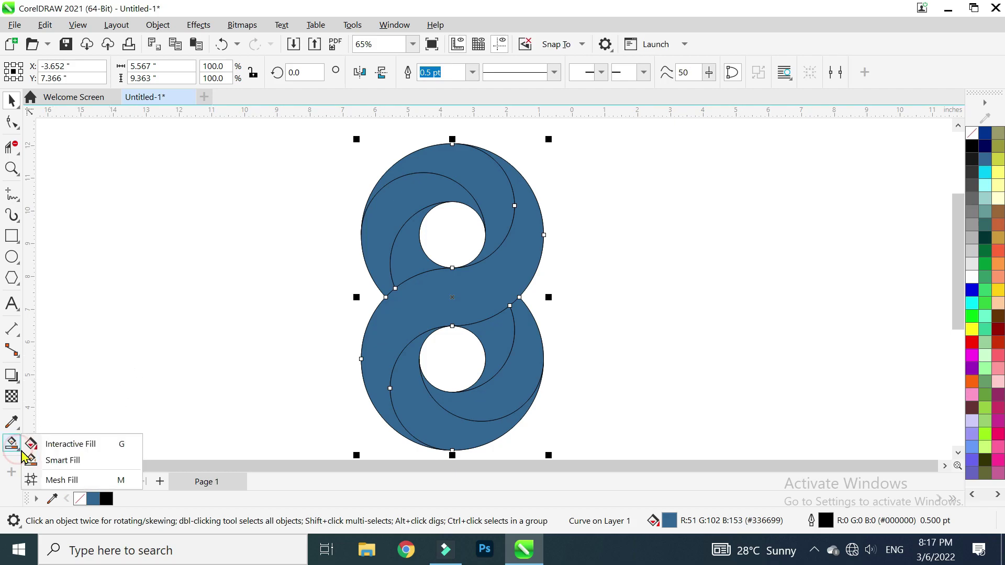
pyautogui.click(70, 444)
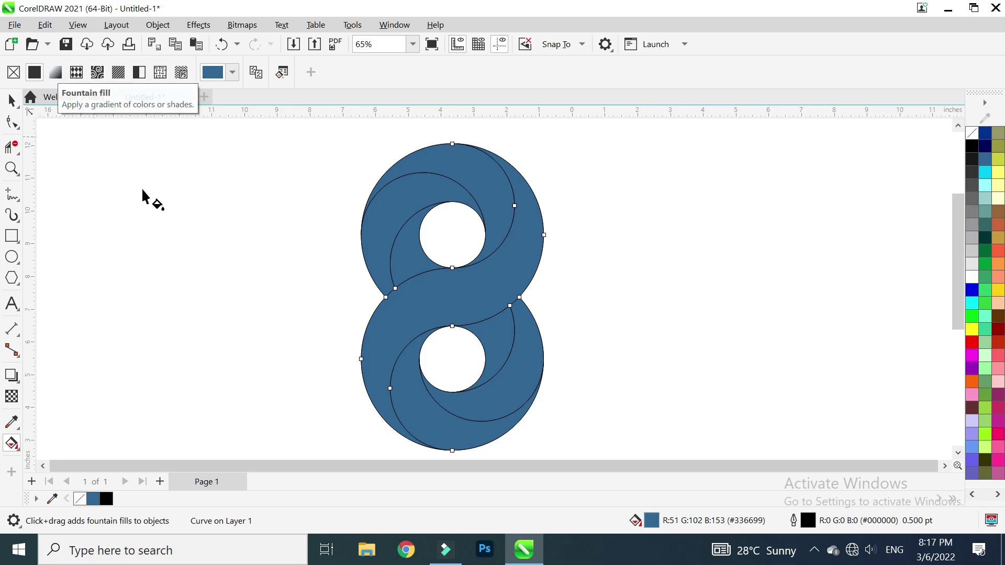
pyautogui.moveTo(328, 356); pyautogui.dragTo(559, 251)
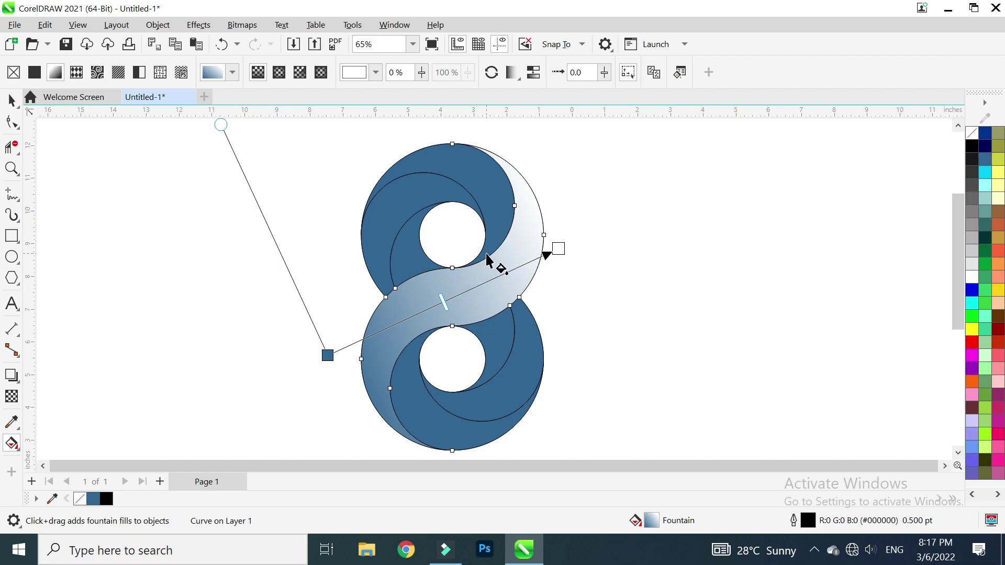
# Step: Set the upper-right end colour of the central band's fountain fill to bright blue #0814F5
pyautogui.click(556, 249)
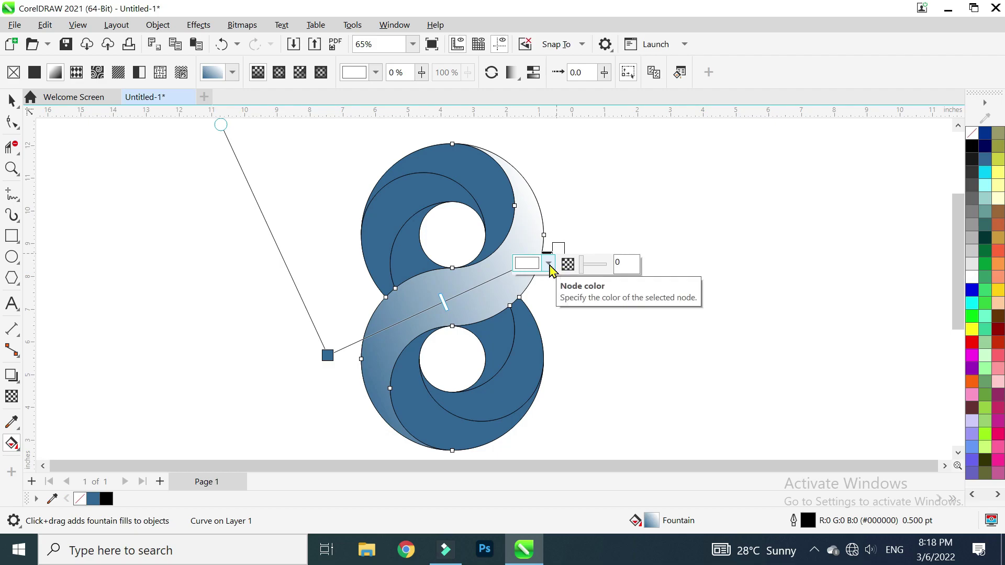
pyautogui.click(583, 264)
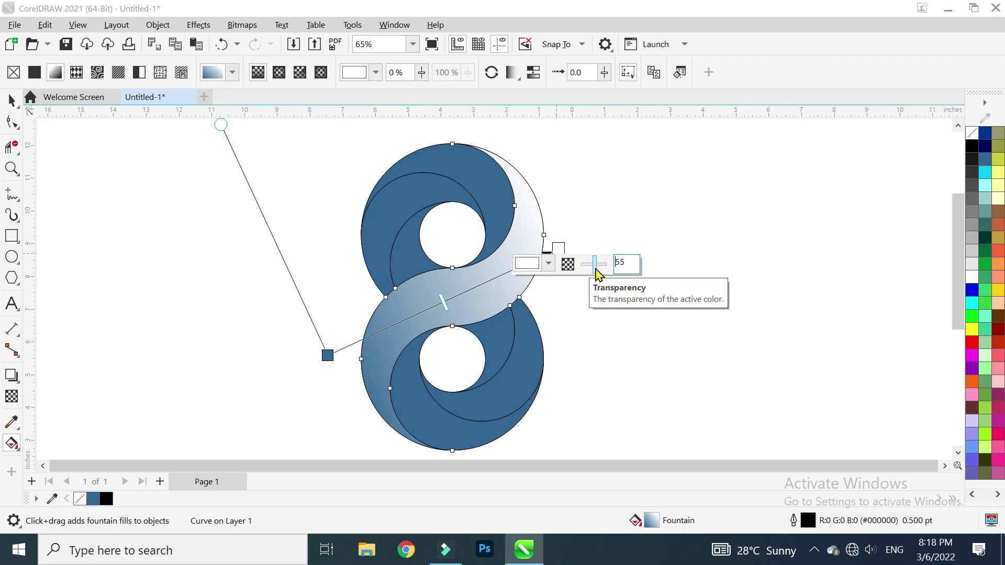
pyautogui.click(549, 264)
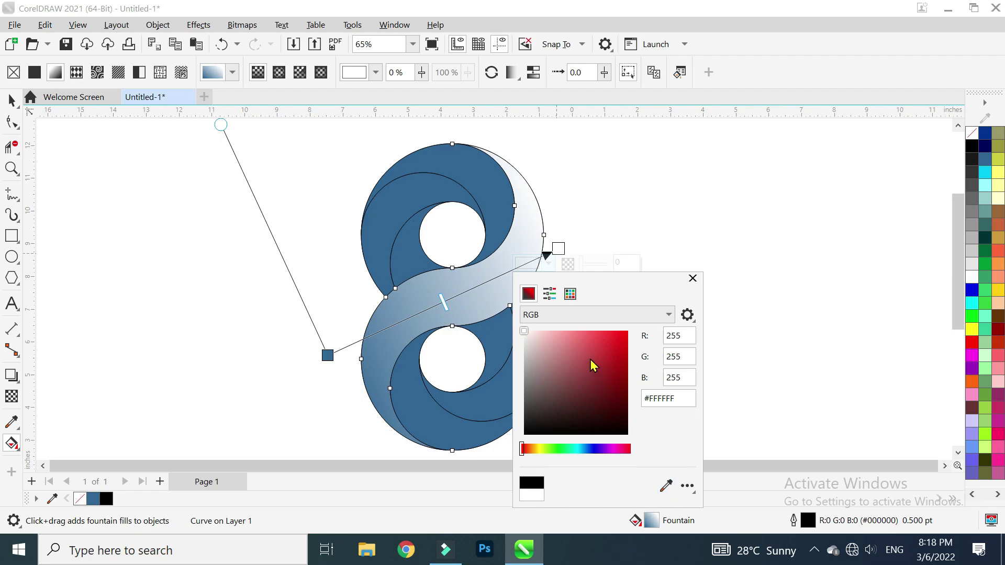
pyautogui.click(540, 448)
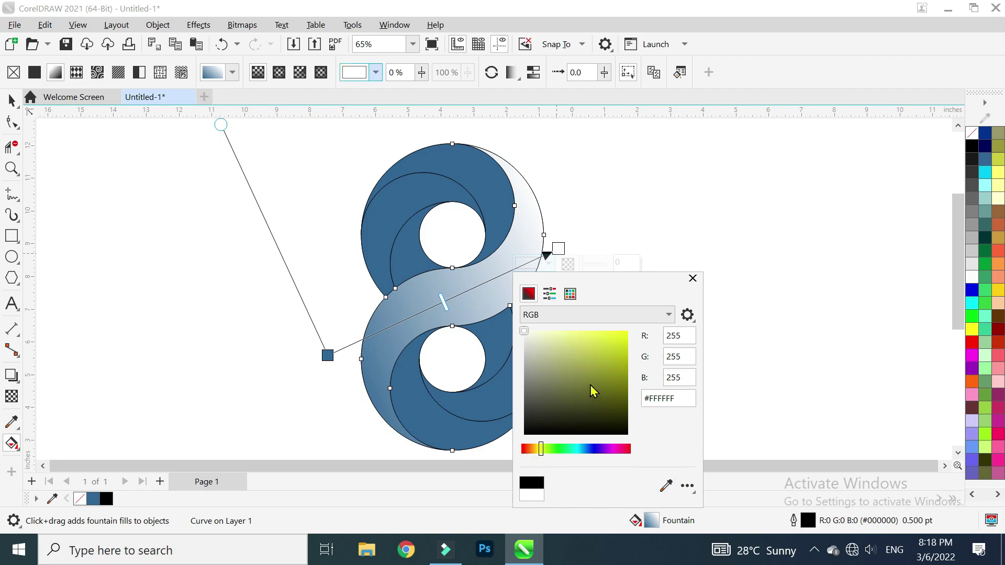
pyautogui.click(621, 338)
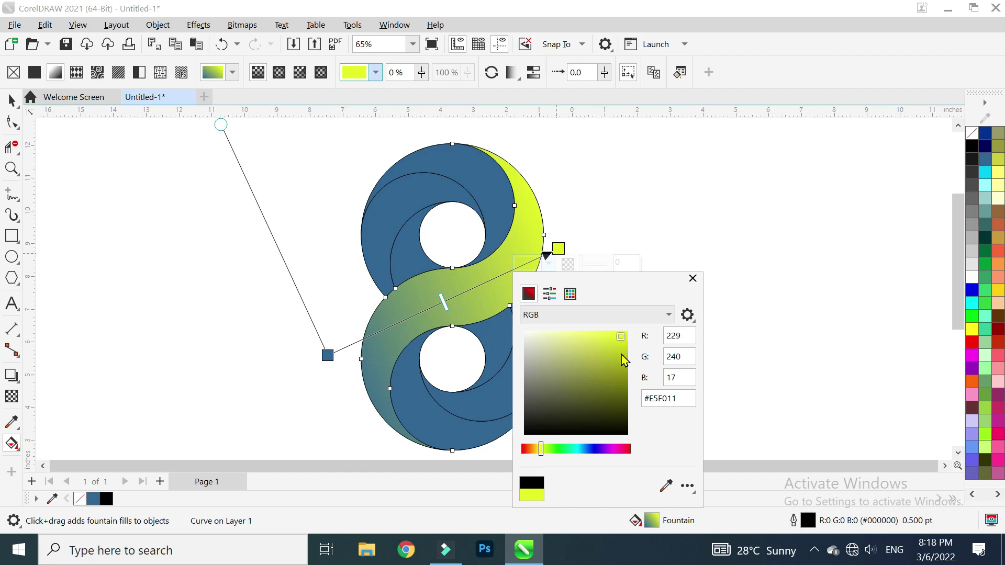
pyautogui.click(571, 450)
pyautogui.moveTo(570, 449); pyautogui.dragTo(595, 449)
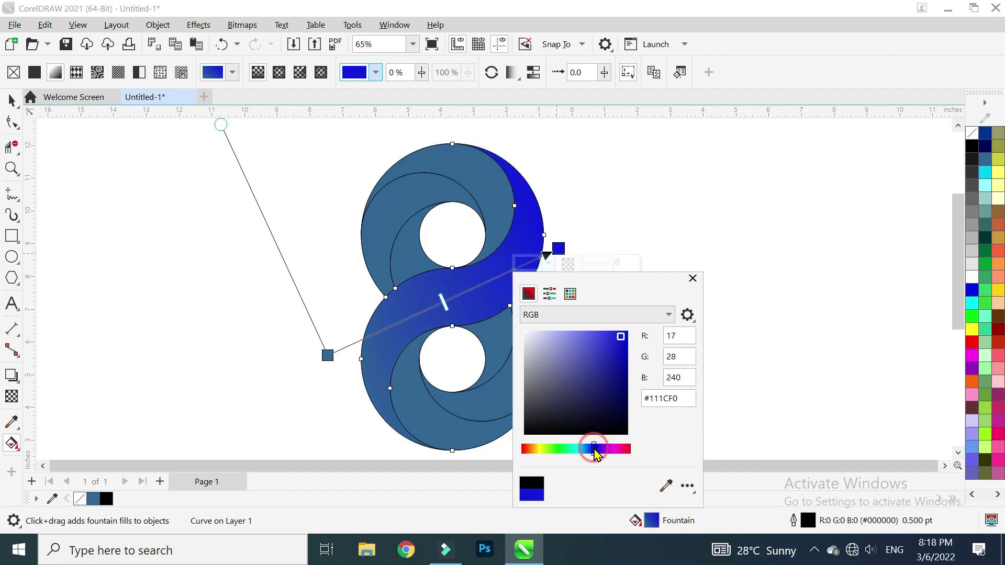
pyautogui.click(625, 335)
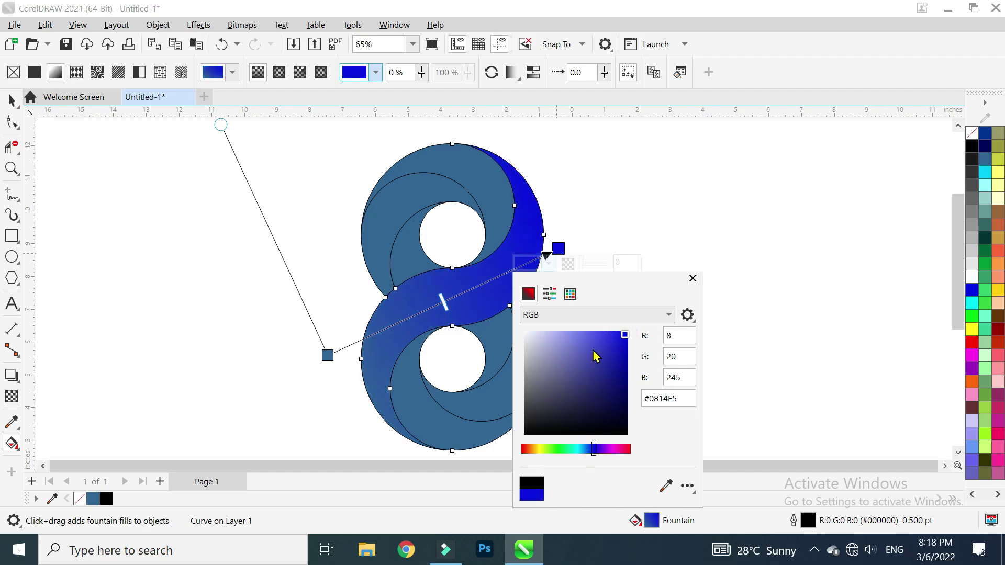
pyautogui.moveTo(658, 286); pyautogui.dragTo(650, 205)
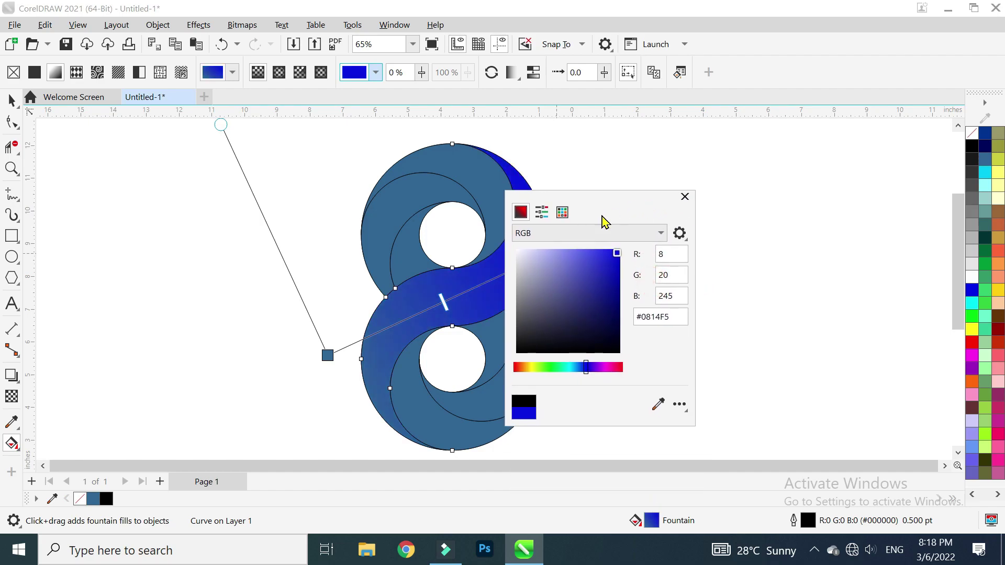
pyautogui.click(761, 251)
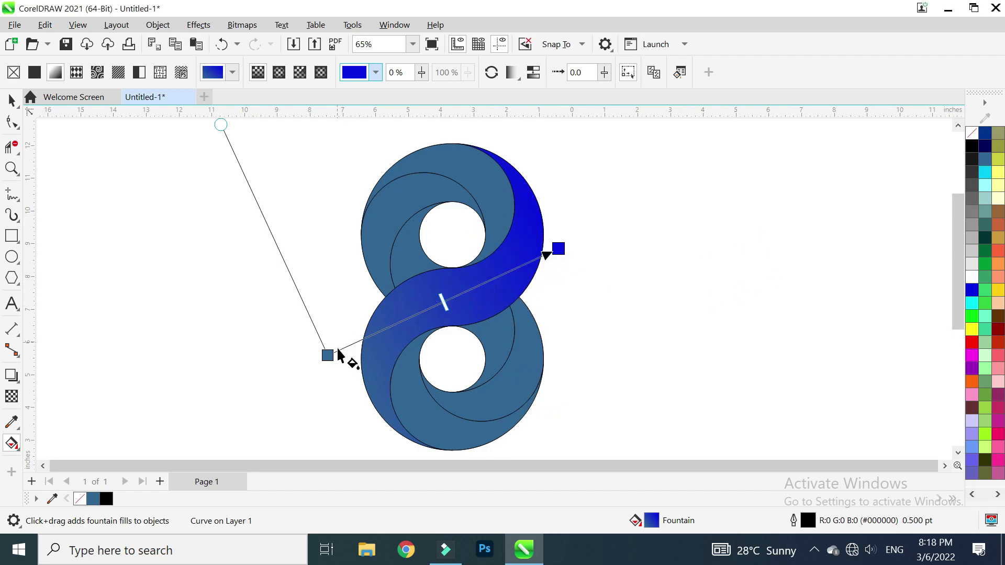
# Step: Try several palette colours on the lower-left start node of the band's fountain fill and set it to red
pyautogui.click(328, 355)
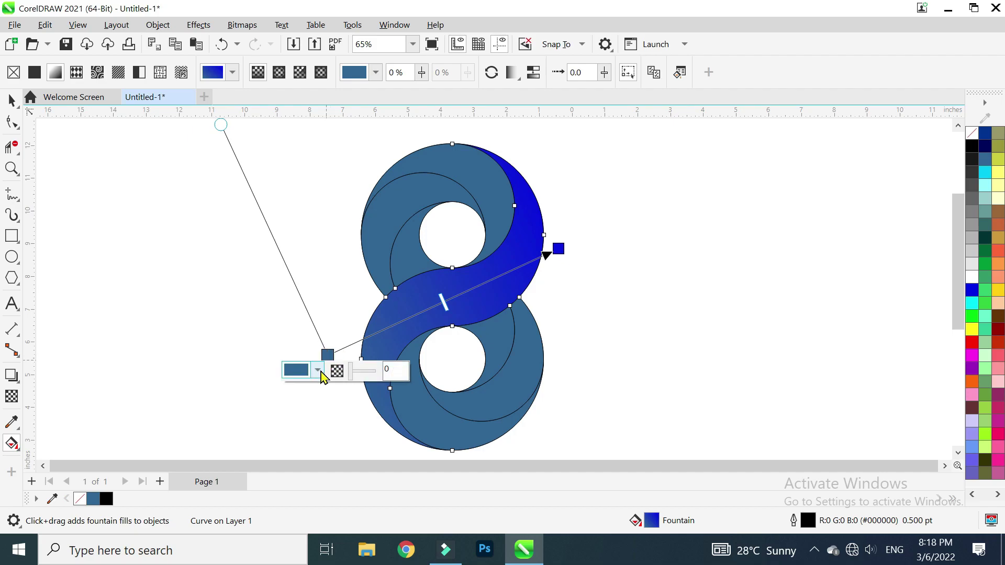
pyautogui.click(318, 372)
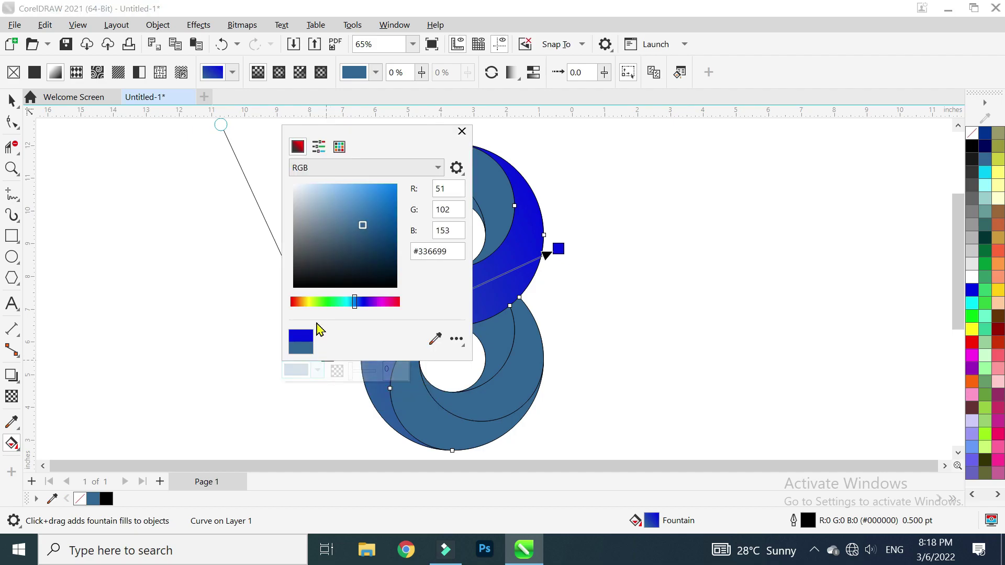
pyautogui.click(207, 226)
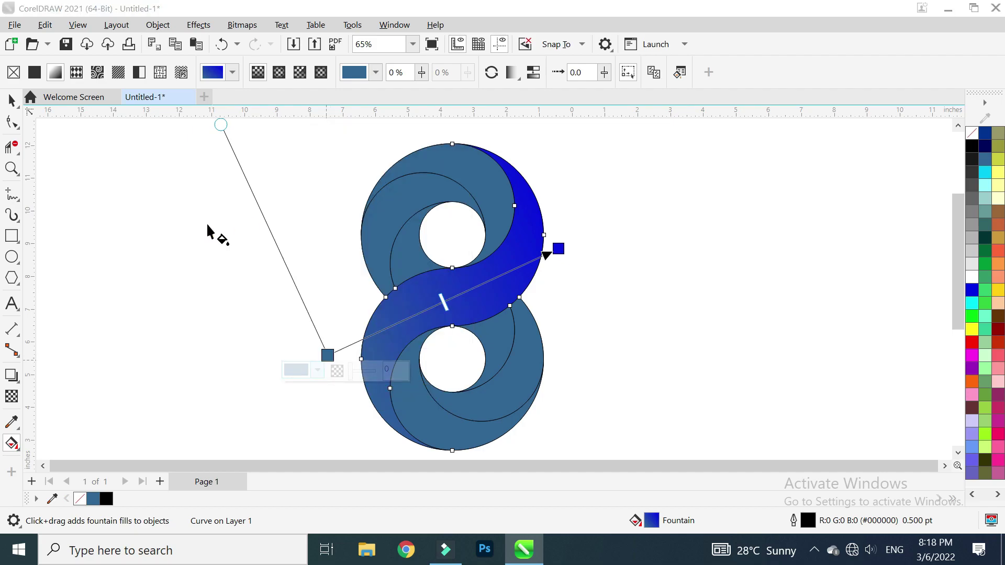
pyautogui.click(327, 353)
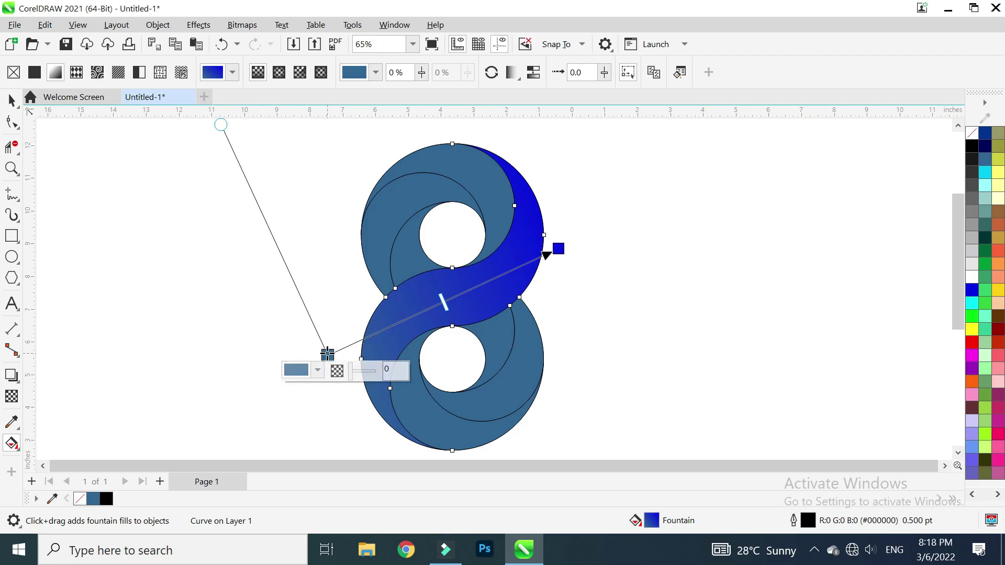
pyautogui.click(997, 277)
pyautogui.click(999, 335)
pyautogui.click(999, 369)
pyautogui.click(998, 398)
pyautogui.click(973, 343)
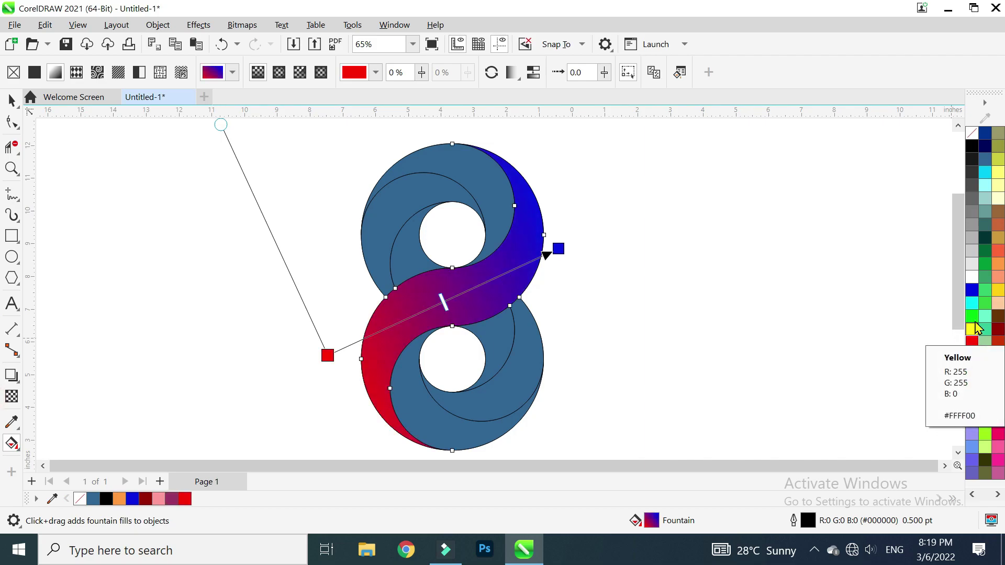
# Step: Try blue and a palette-sampled orange #FF9933 on the lower-left start node of the central band's fountain fill
pyautogui.click(974, 293)
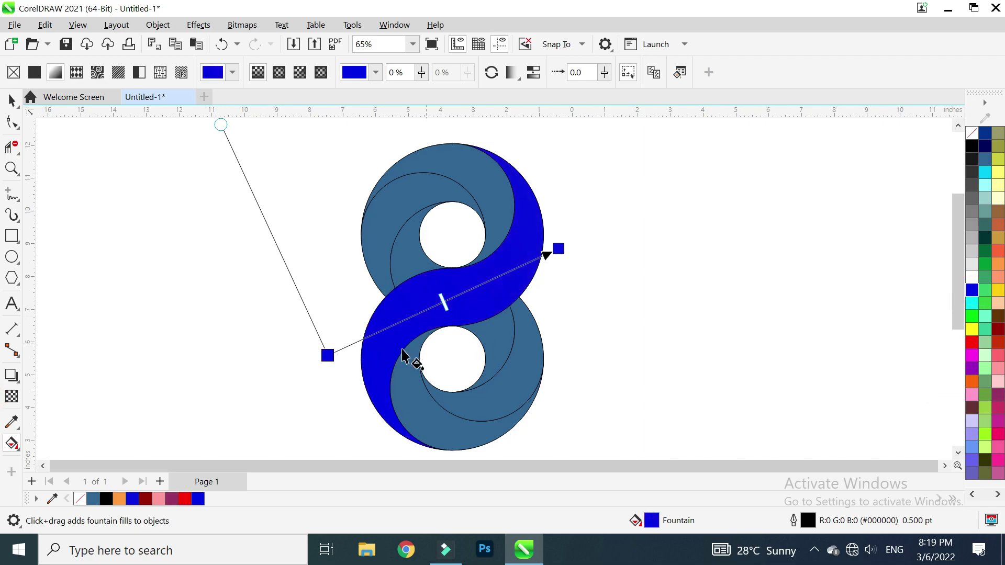
pyautogui.click(328, 356)
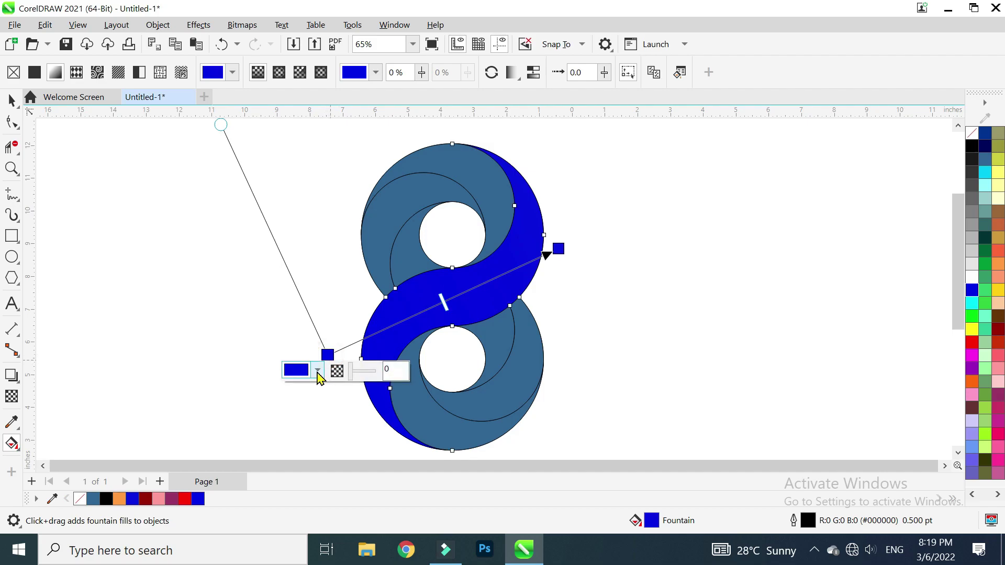
pyautogui.click(318, 370)
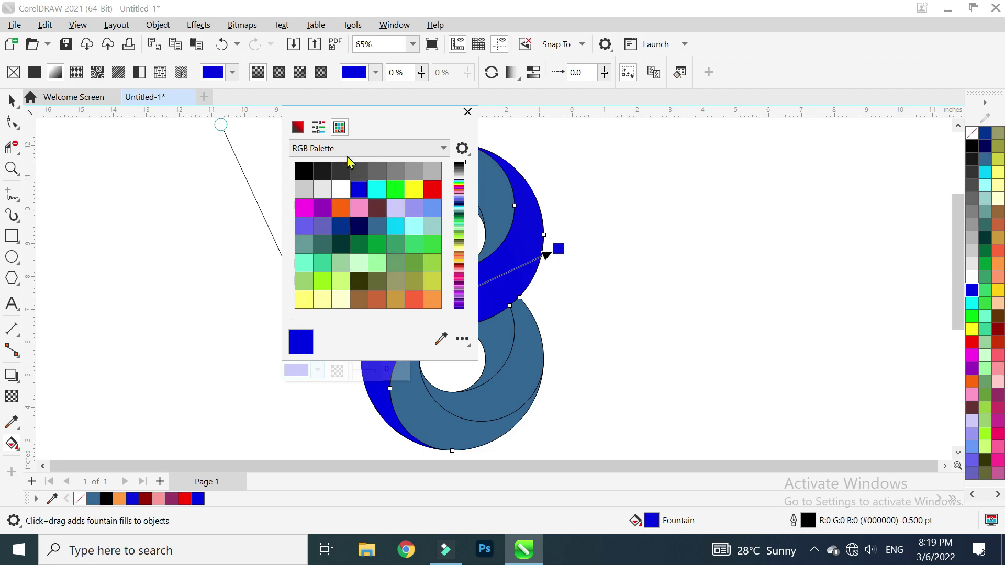
pyautogui.click(319, 128)
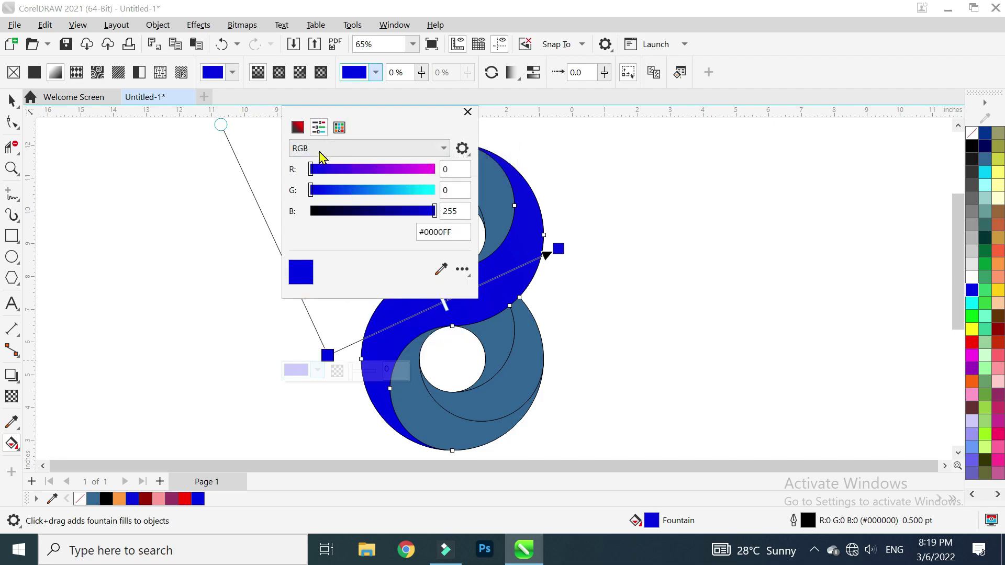
pyautogui.click(298, 127)
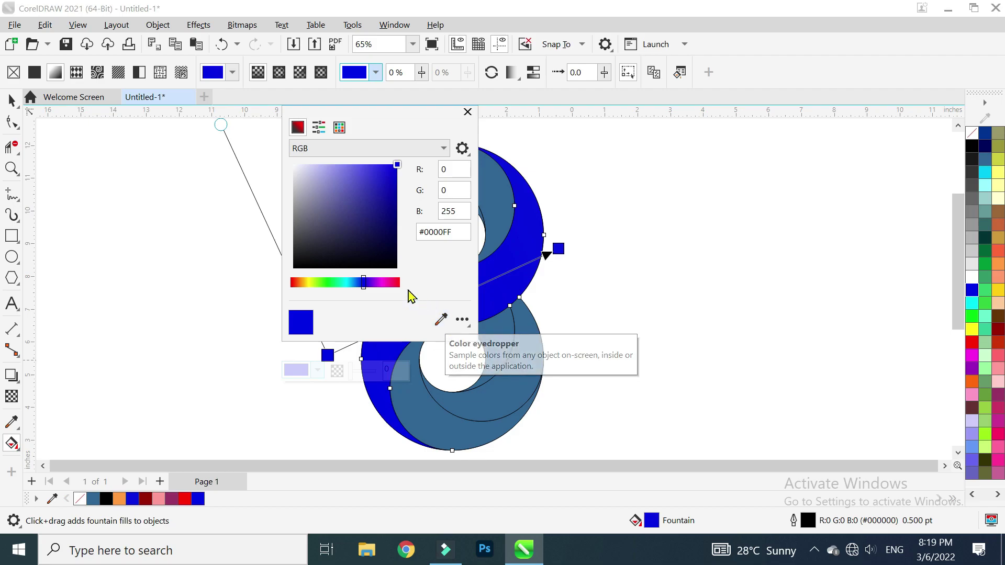
pyautogui.click(441, 320)
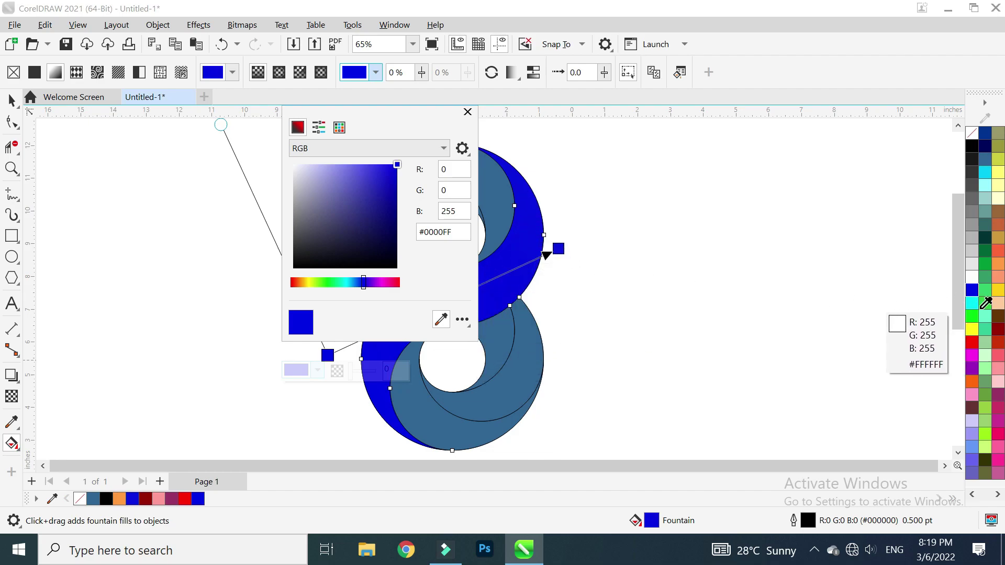
pyautogui.click(1000, 260)
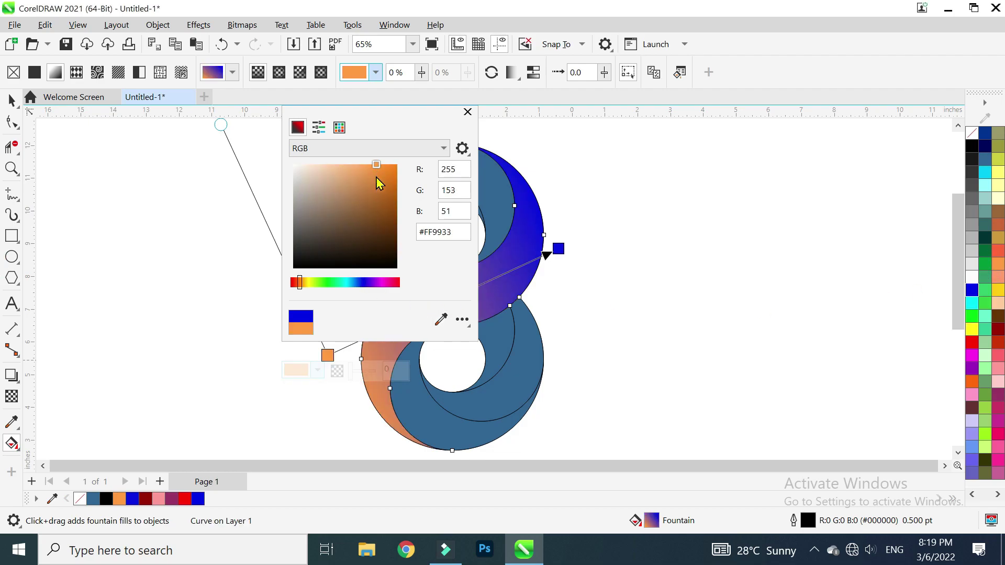
pyautogui.click(579, 209)
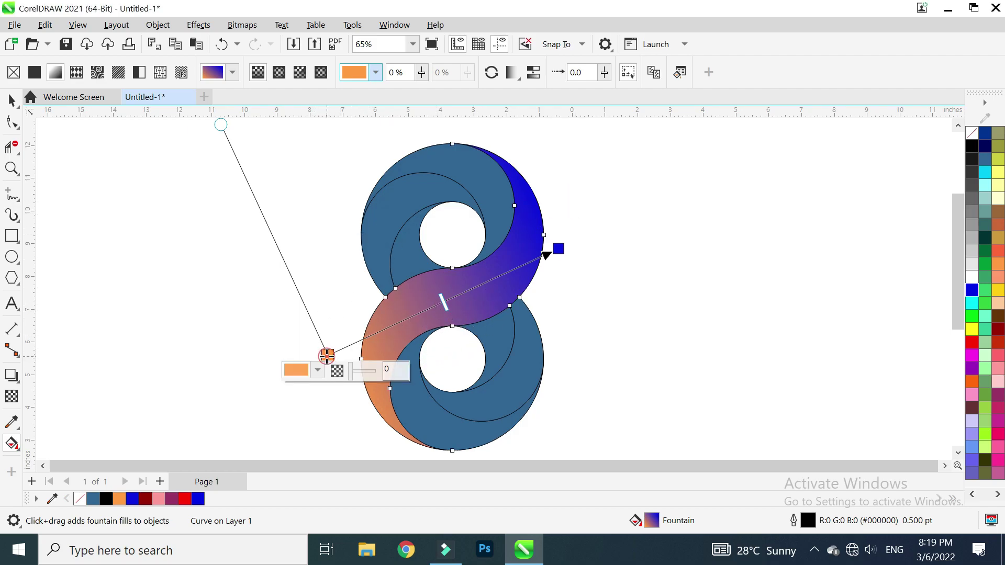
# Step: Set the central band's lower-left start node to blue and add a white colour node at 56% along the gradient
pyautogui.click(973, 292)
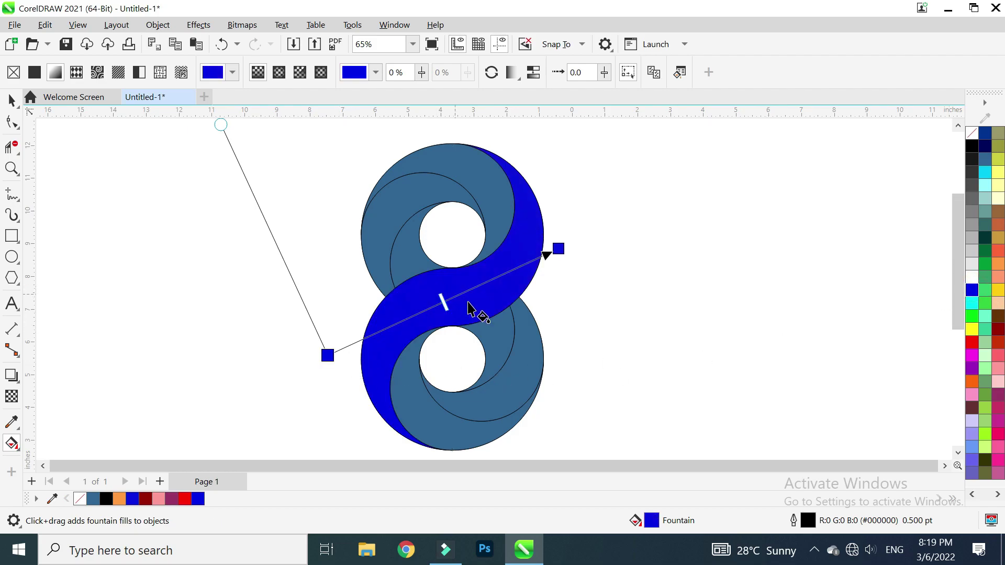
pyautogui.scroll(2, 442, 287)
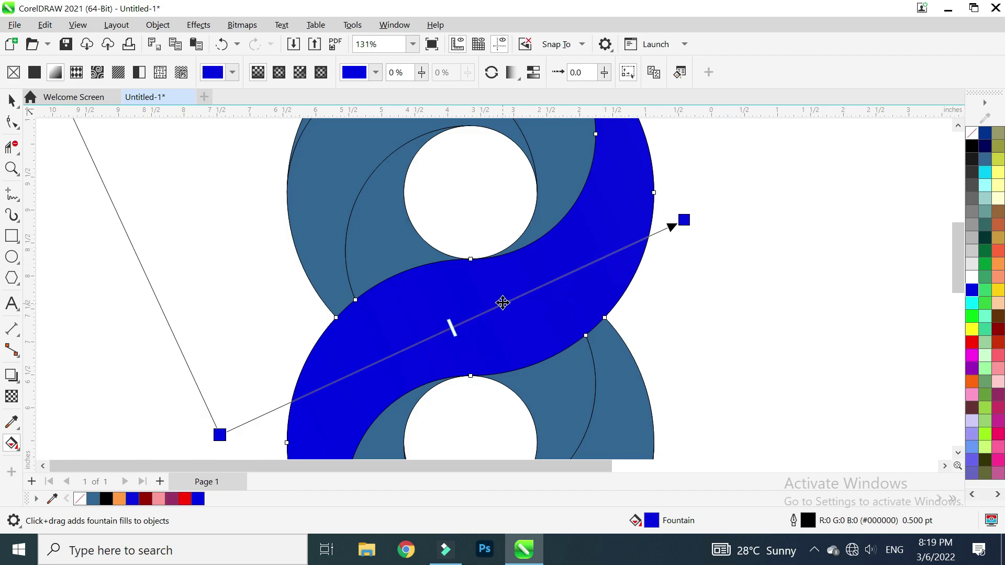
pyautogui.doubleClick(479, 315)
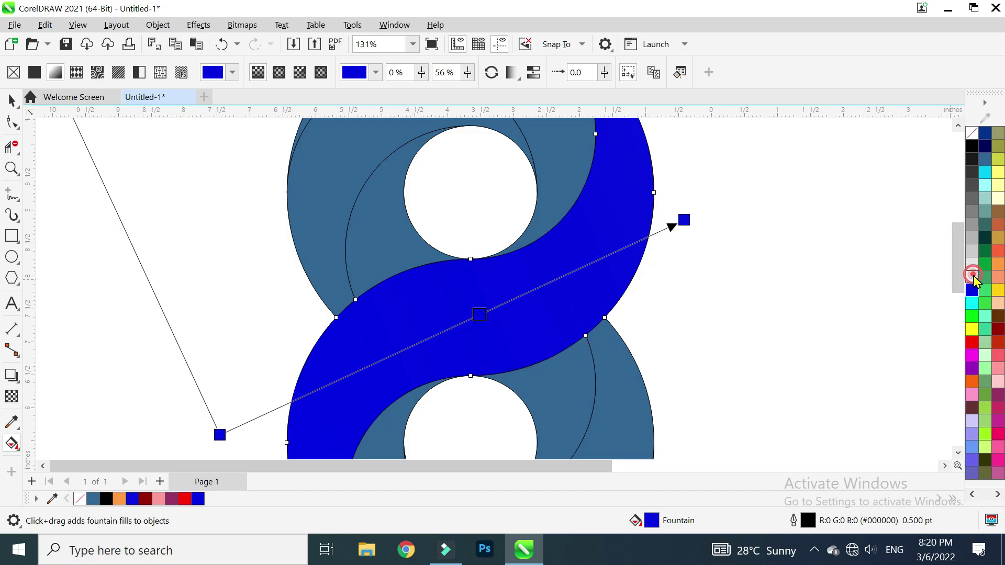
pyautogui.click(975, 281)
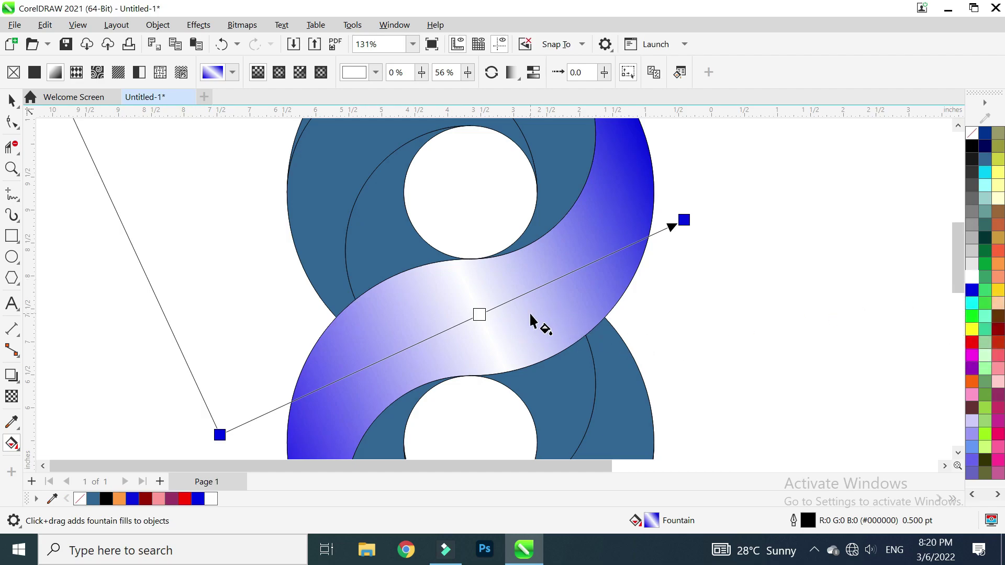
# Step: Copy the central band's blue-white-blue fountain fill to the outermost solid segment of the upper ring
pyautogui.scroll(-2, 530, 312)
pyautogui.scroll(2, 530, 312)
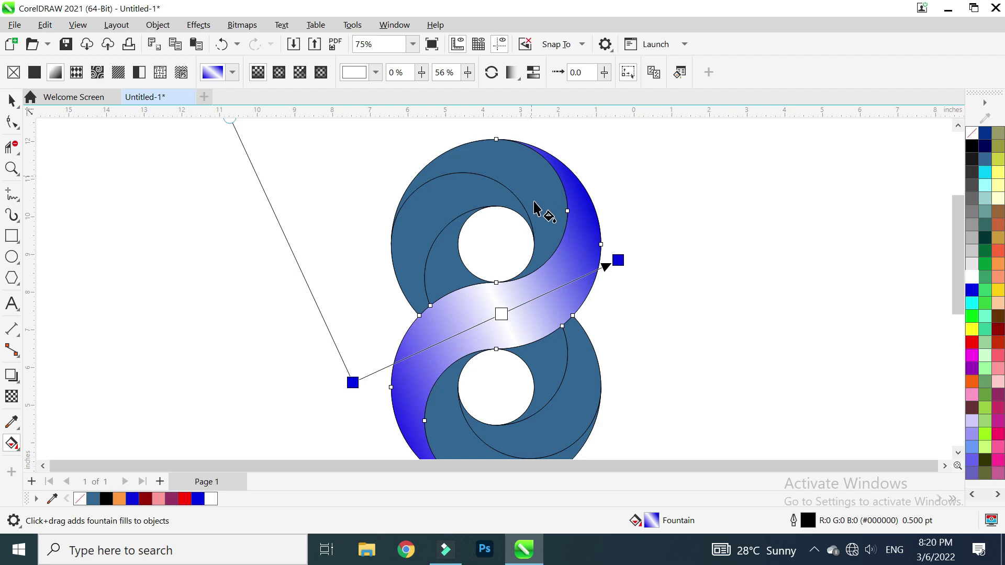
pyautogui.click(529, 181)
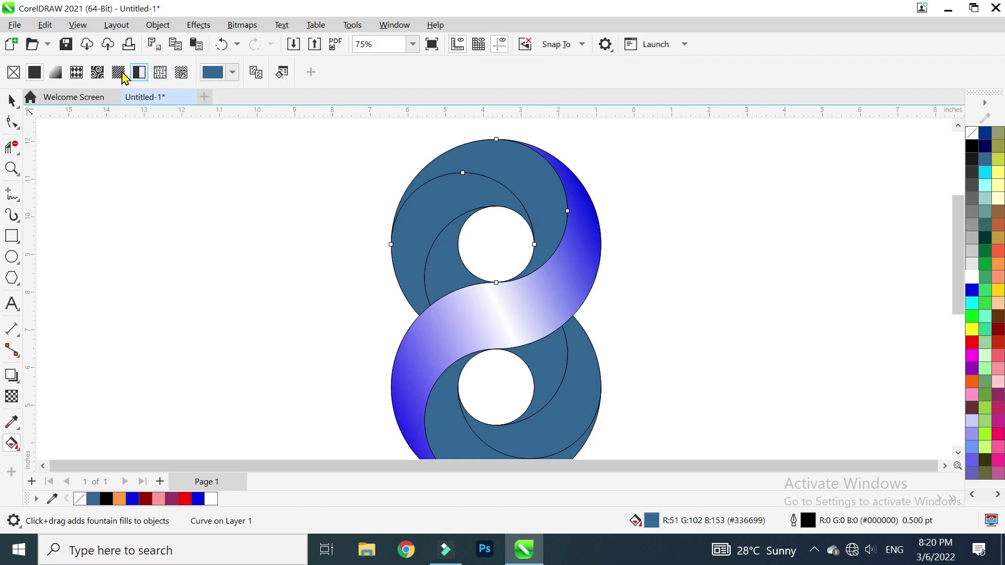
pyautogui.click(258, 76)
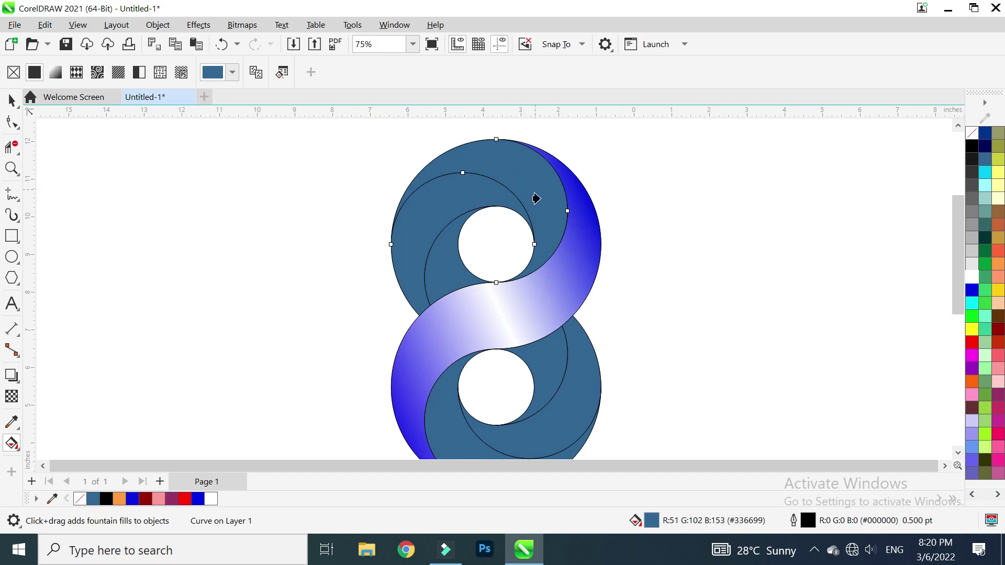
pyautogui.click(532, 298)
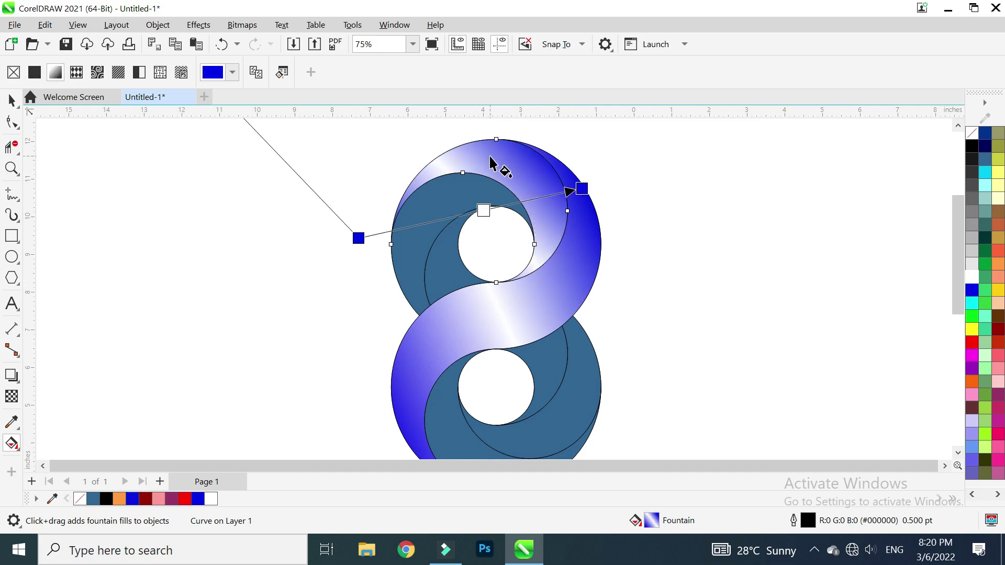
# Step: Reposition that upper segment's gradient nodes and skew handle so the white highlight crosses the ring's upper-right part
pyautogui.scroll(-3, 398, 174)
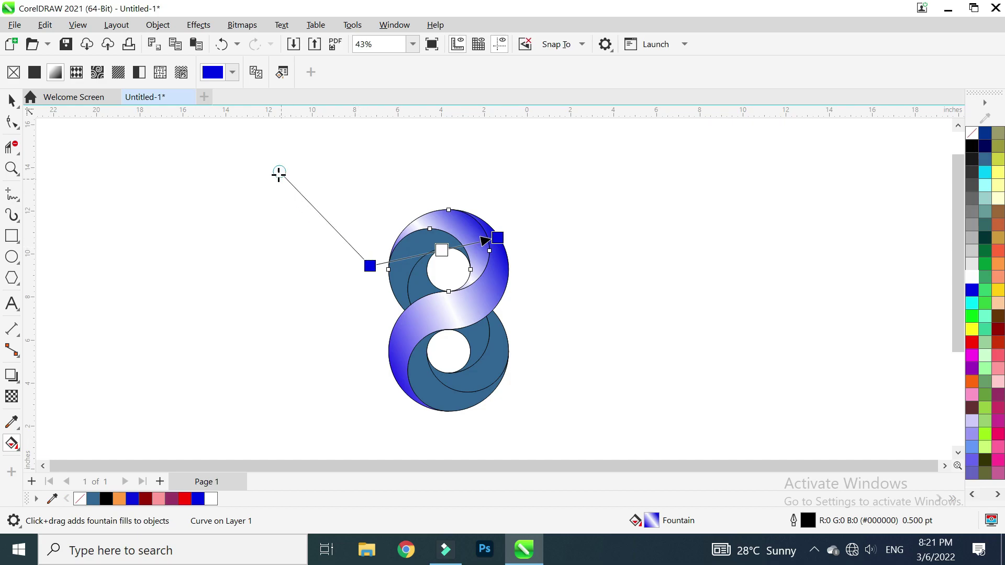
pyautogui.moveTo(276, 168); pyautogui.dragTo(419, 181)
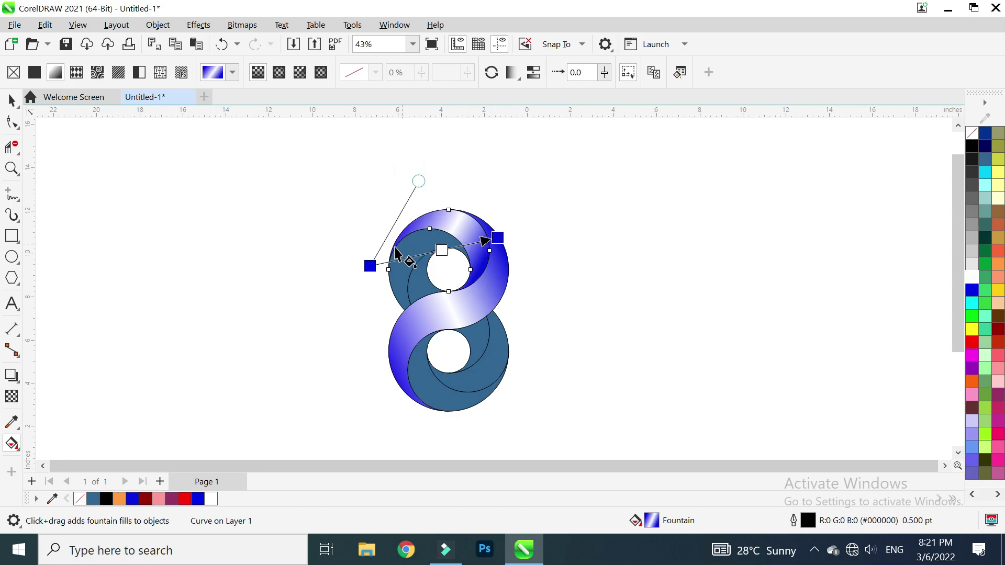
pyautogui.moveTo(369, 266); pyautogui.dragTo(347, 240)
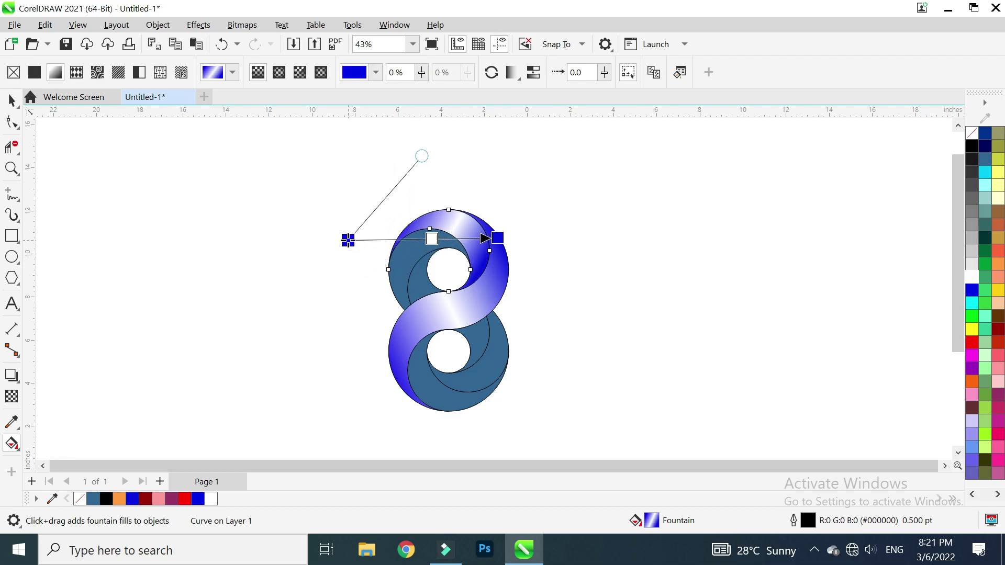
pyautogui.click(501, 235)
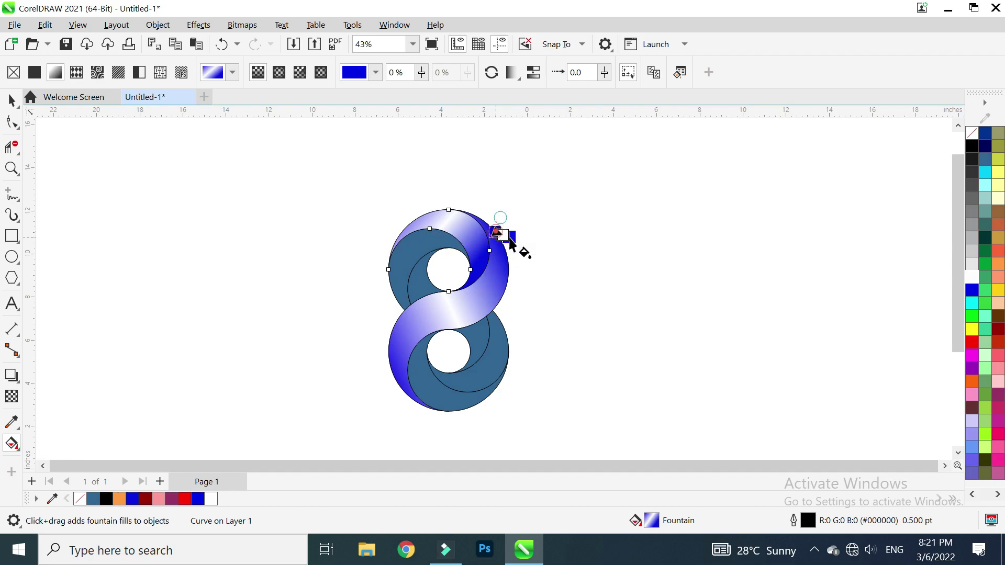
pyautogui.moveTo(498, 234)
pyautogui.mouseDown()
pyautogui.moveTo(514, 261)
pyautogui.moveTo(515, 234)
pyautogui.mouseUp()
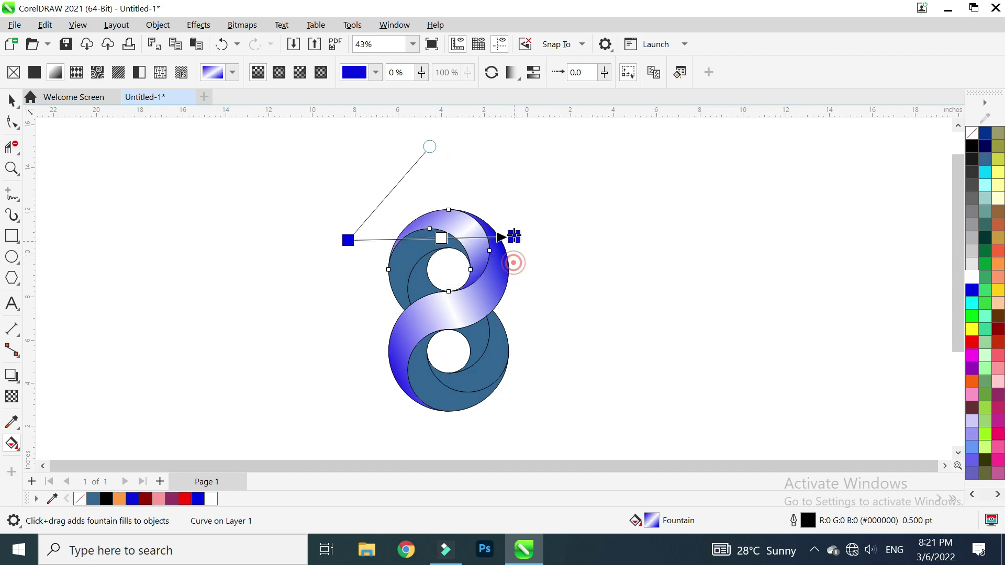
pyautogui.scroll(3, 482, 290)
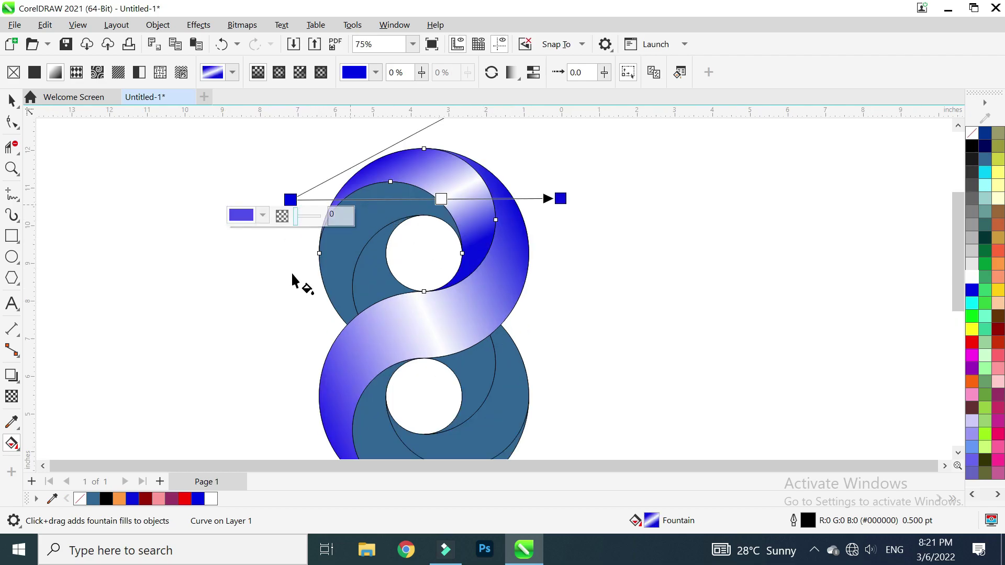
# Step: Copy the outer segment's fountain fill to the upper ring's middle segment and tilt its gradient to highlight the left side
pyautogui.click(371, 221)
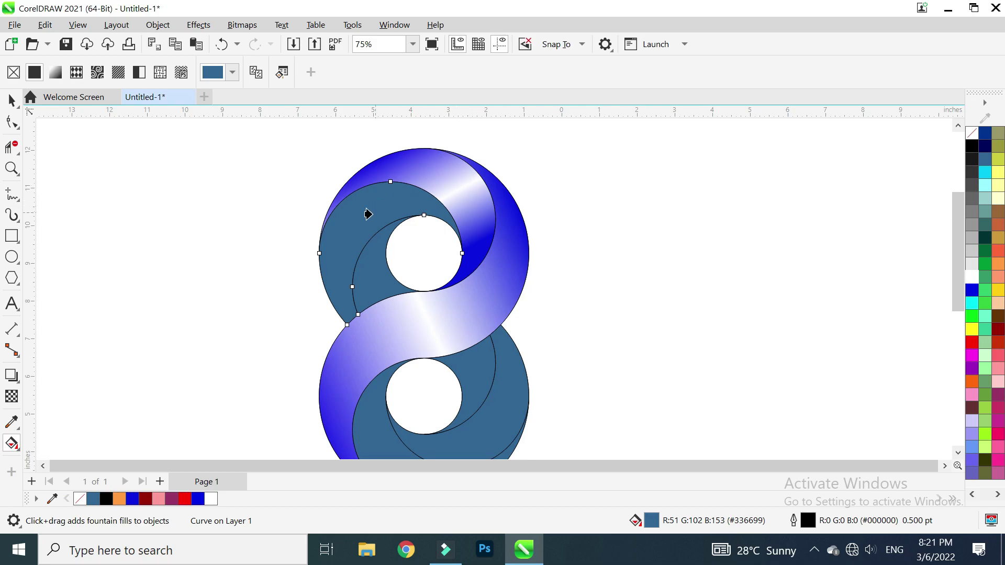
pyautogui.click(446, 179)
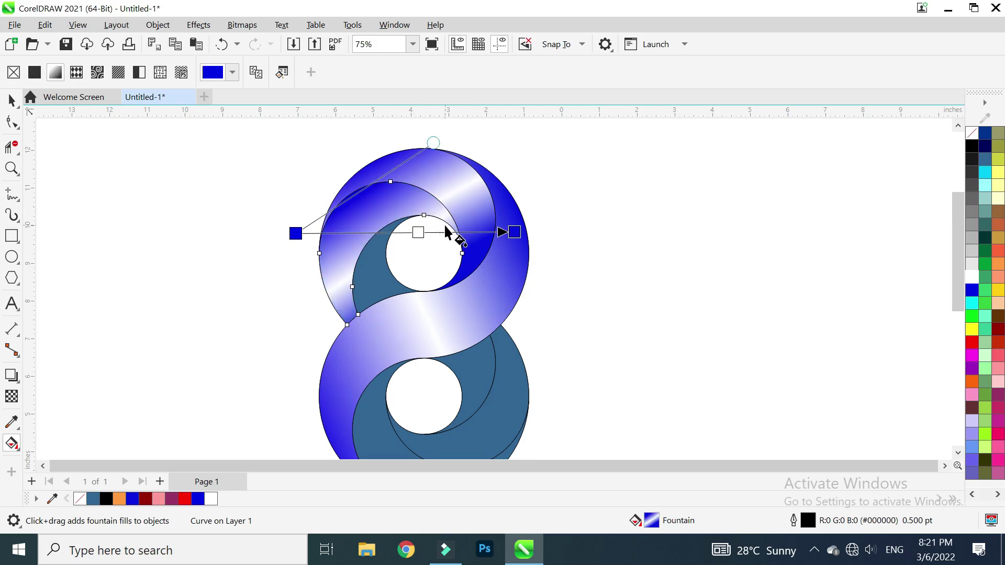
pyautogui.moveTo(510, 234); pyautogui.dragTo(473, 277)
pyautogui.moveTo(301, 234); pyautogui.dragTo(300, 176)
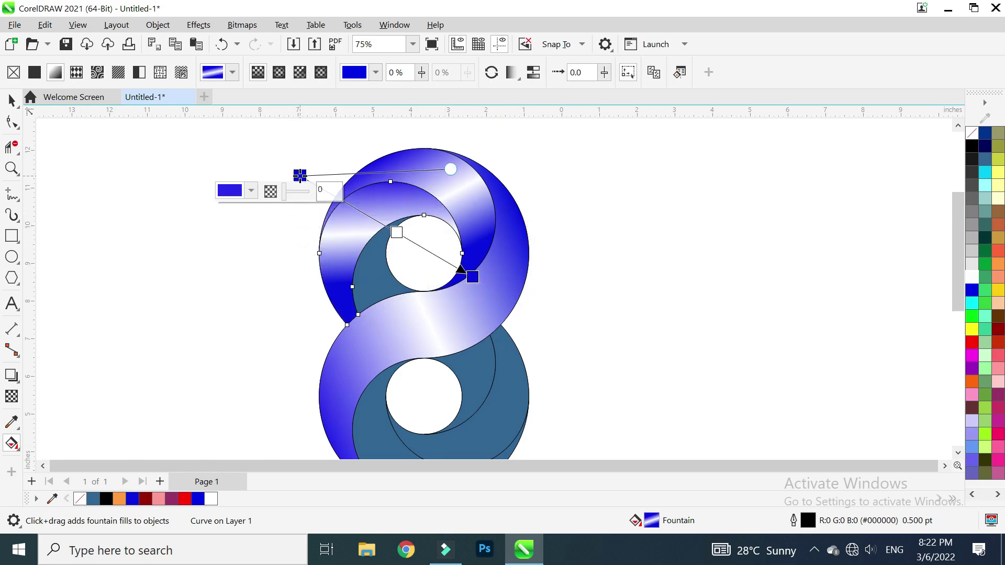
# Step: Copy the middle segment's fountain fill to the upper ring's innermost segment and move its start node down and left
pyautogui.click(374, 273)
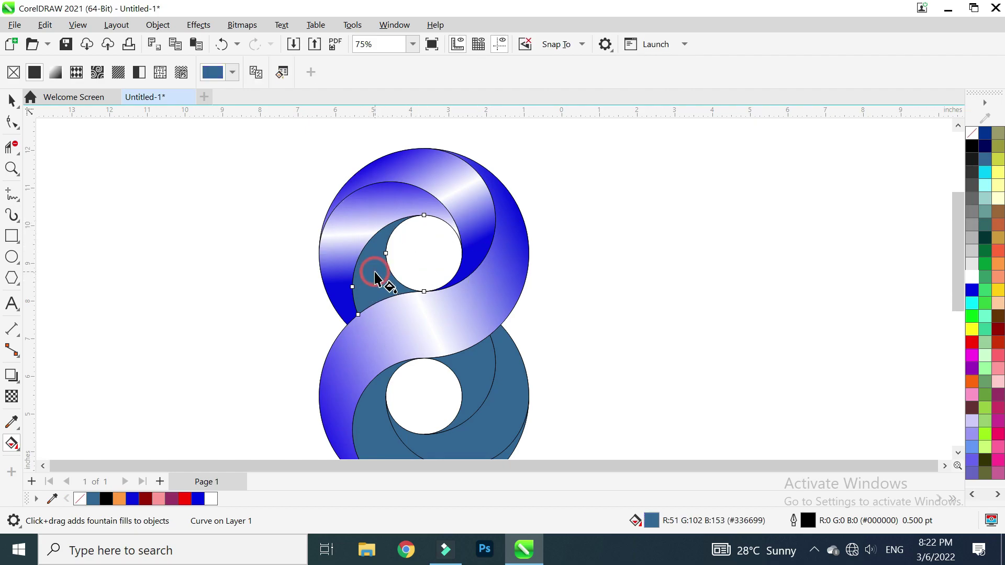
pyautogui.click(256, 74)
pyautogui.click(354, 217)
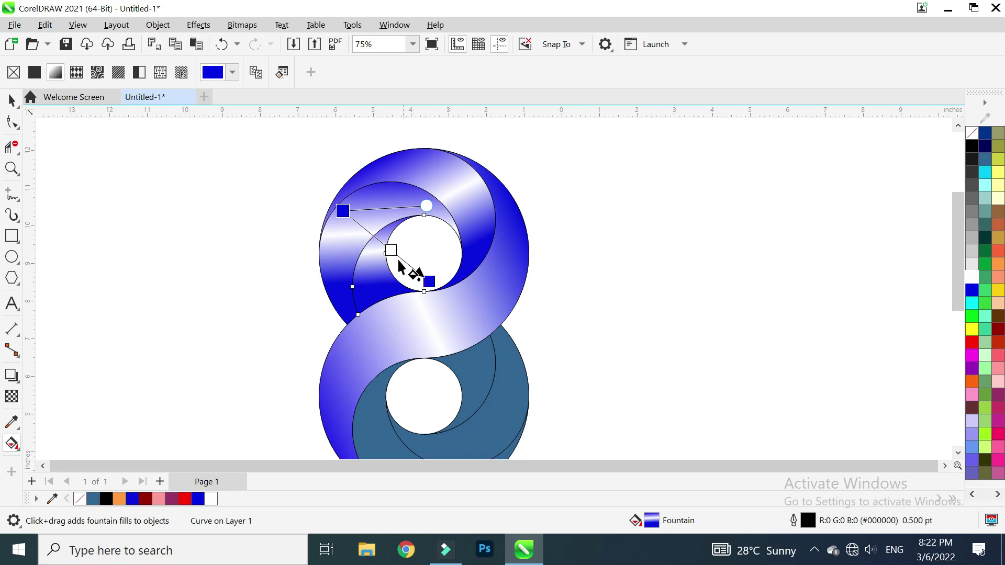
pyautogui.moveTo(343, 211); pyautogui.dragTo(329, 250)
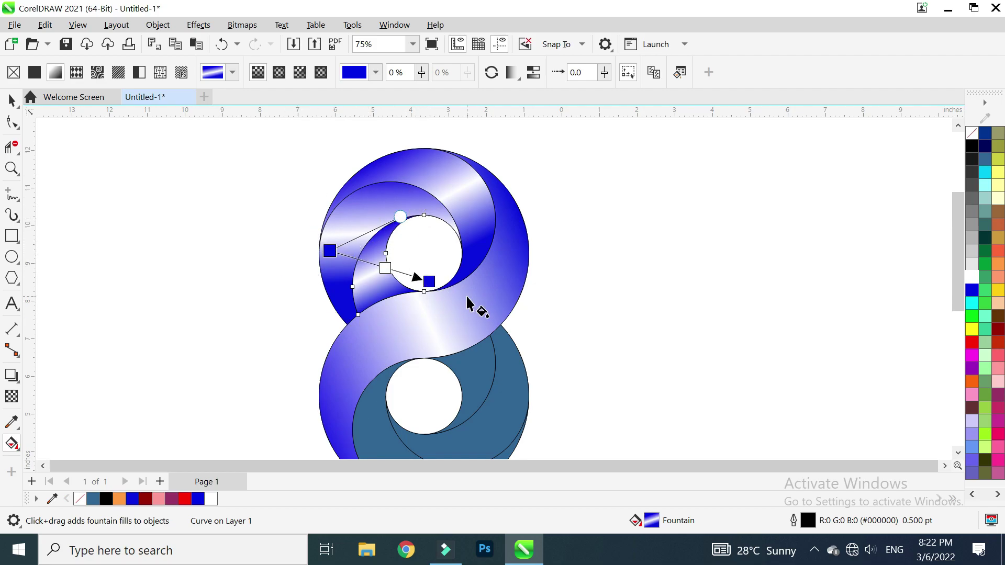
# Step: Copy the central band's fountain fill to the outermost solid segment of the lower ring
pyautogui.scroll(-3, 466, 298)
pyautogui.scroll(2, 461, 271)
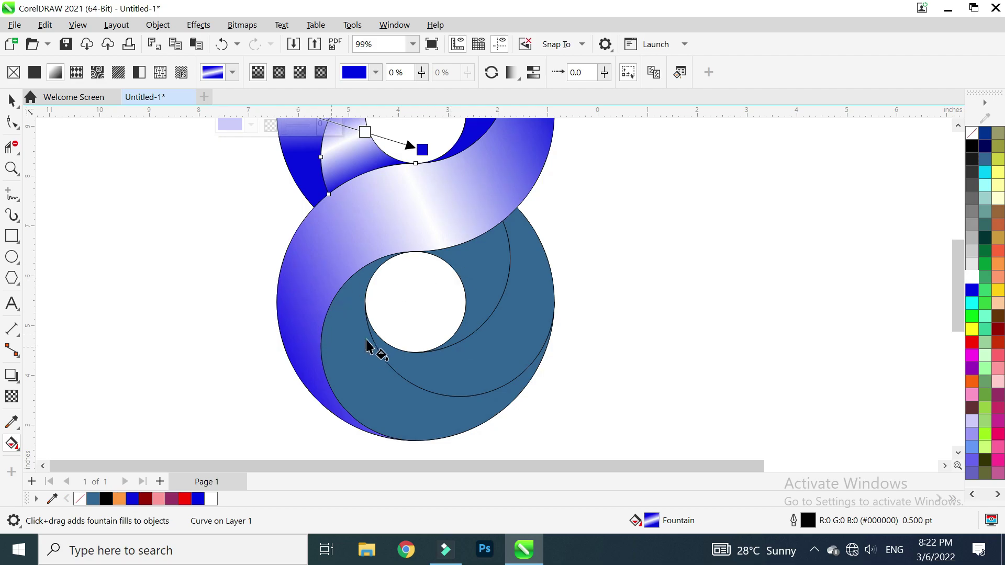
pyautogui.click(350, 355)
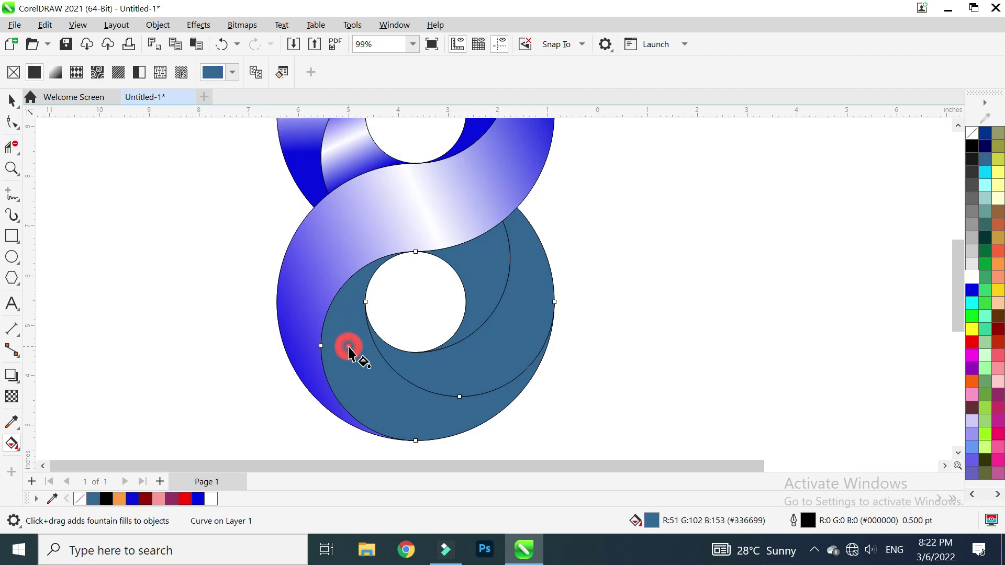
pyautogui.click(255, 71)
pyautogui.click(410, 207)
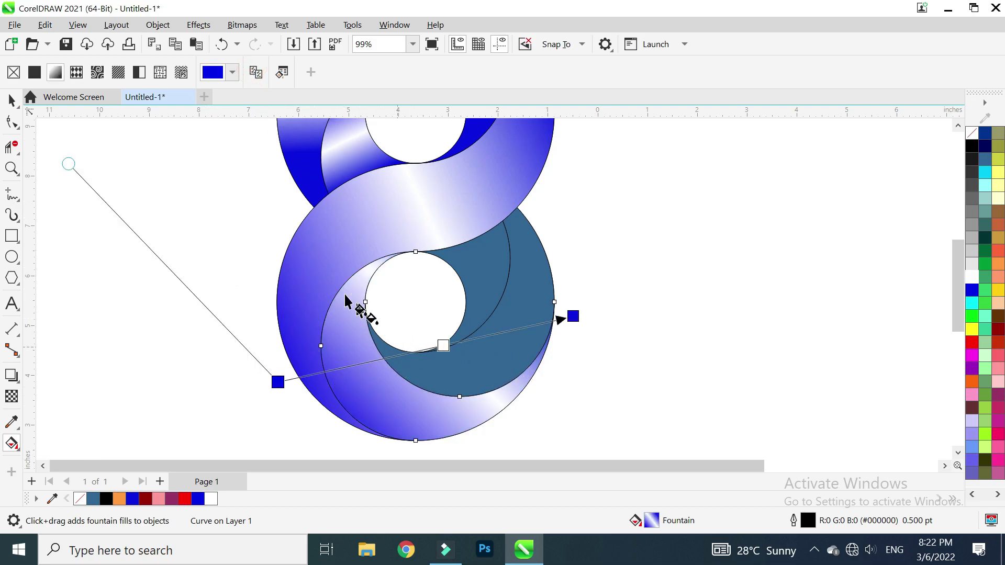
# Step: Reposition the lower segment's gradient nodes and skew handle so a slanted white highlight crosses the bottom of the ring
pyautogui.moveTo(68, 165); pyautogui.dragTo(247, 190)
pyautogui.moveTo(574, 317); pyautogui.dragTo(543, 359)
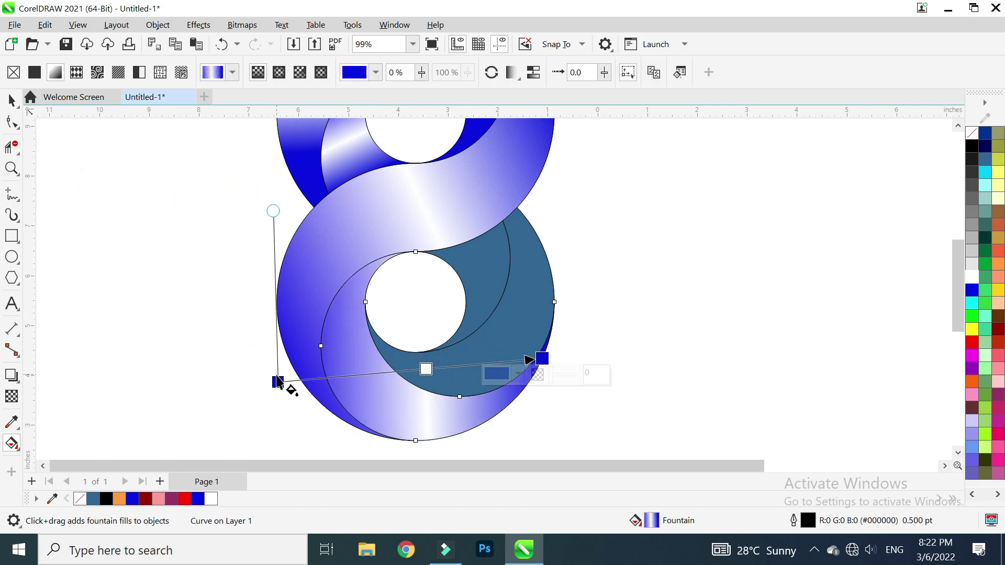
pyautogui.moveTo(278, 382); pyautogui.dragTo(264, 346)
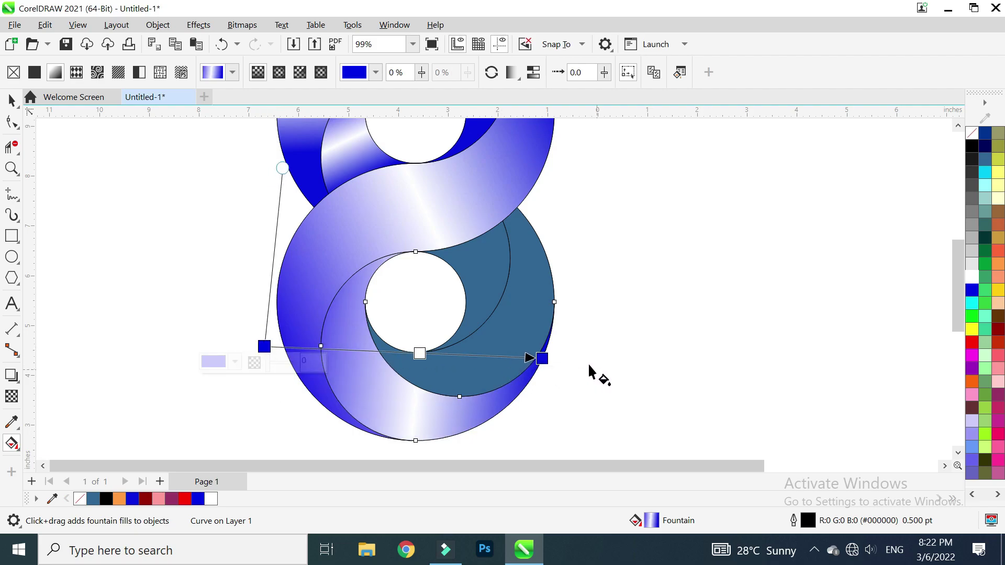
pyautogui.moveTo(542, 359); pyautogui.dragTo(545, 376)
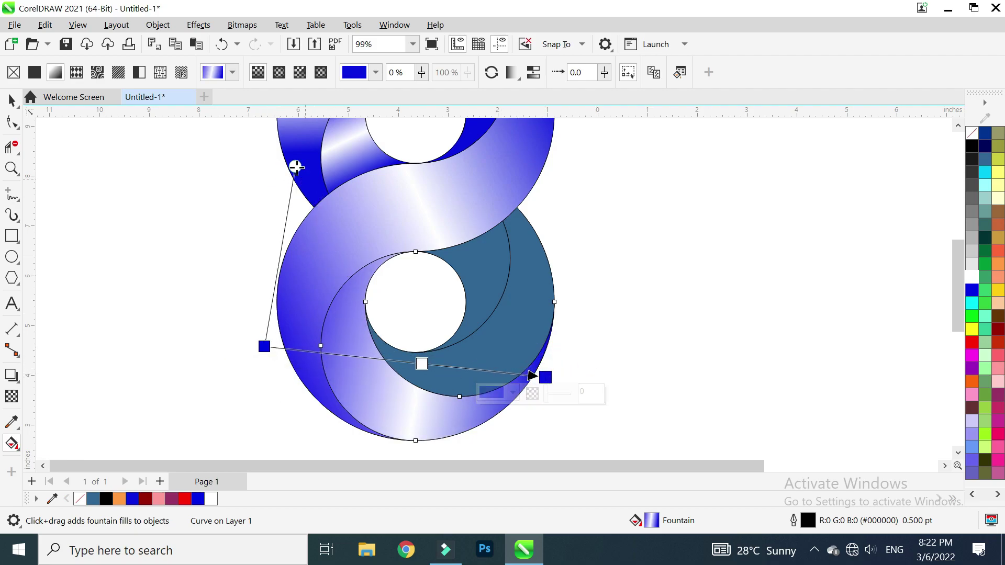
pyautogui.moveTo(295, 166); pyautogui.dragTo(337, 197)
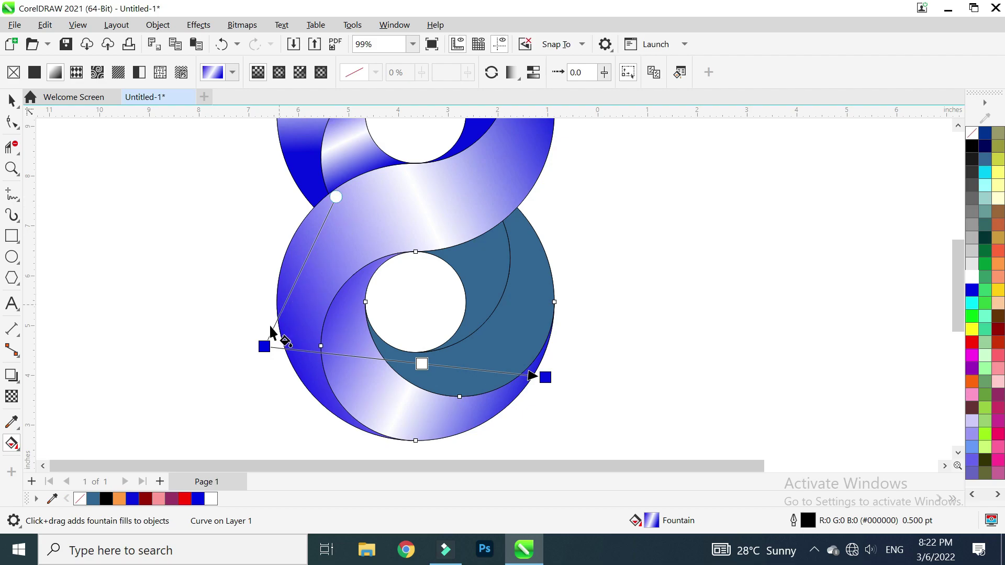
# Step: Move the bottom segment's gradient start node up and right, and copy its fountain fill to the lower ring's middle segment
pyautogui.moveTo(264, 346); pyautogui.dragTo(289, 311)
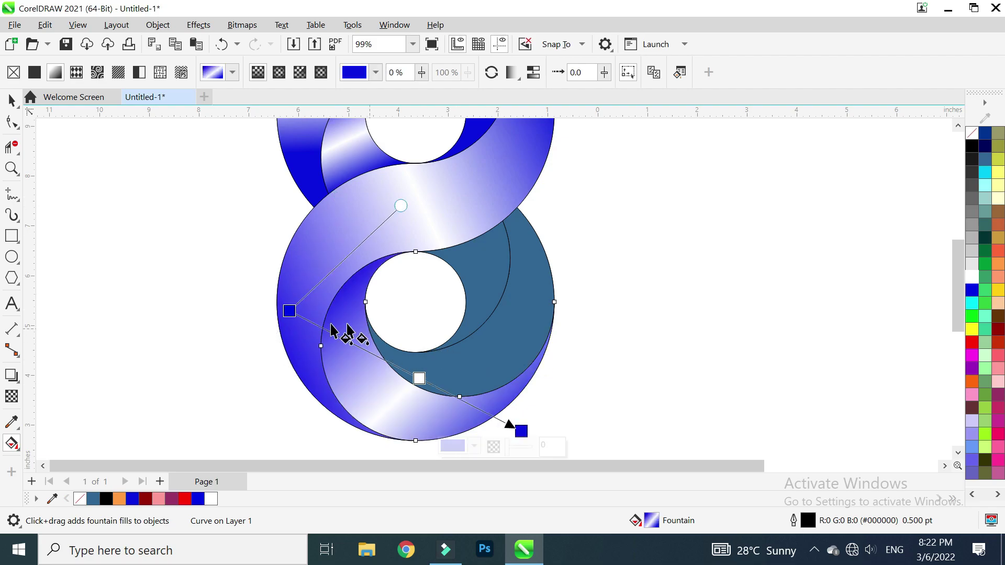
pyautogui.click(506, 340)
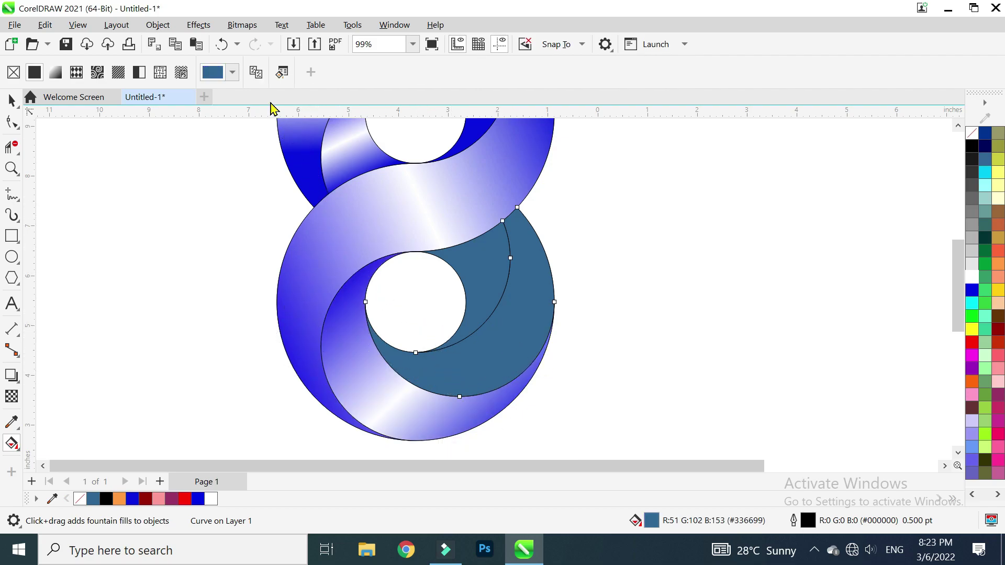
pyautogui.click(376, 389)
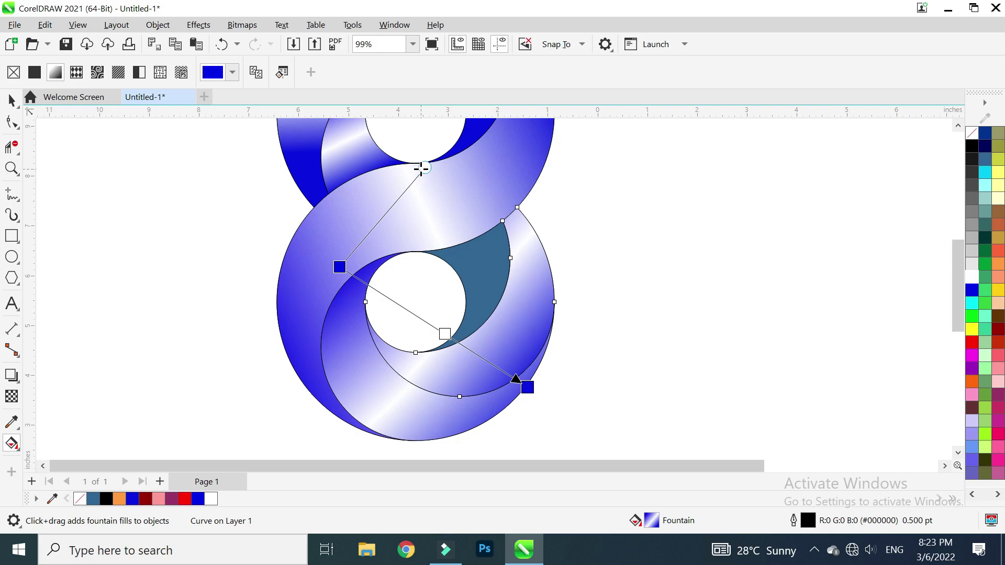
# Step: Reposition the middle segment's gradient start and end nodes so a slanted white highlight crosses the lower ring's lower right
pyautogui.moveTo(340, 267); pyautogui.dragTo(382, 383)
pyautogui.moveTo(526, 386); pyautogui.dragTo(574, 273)
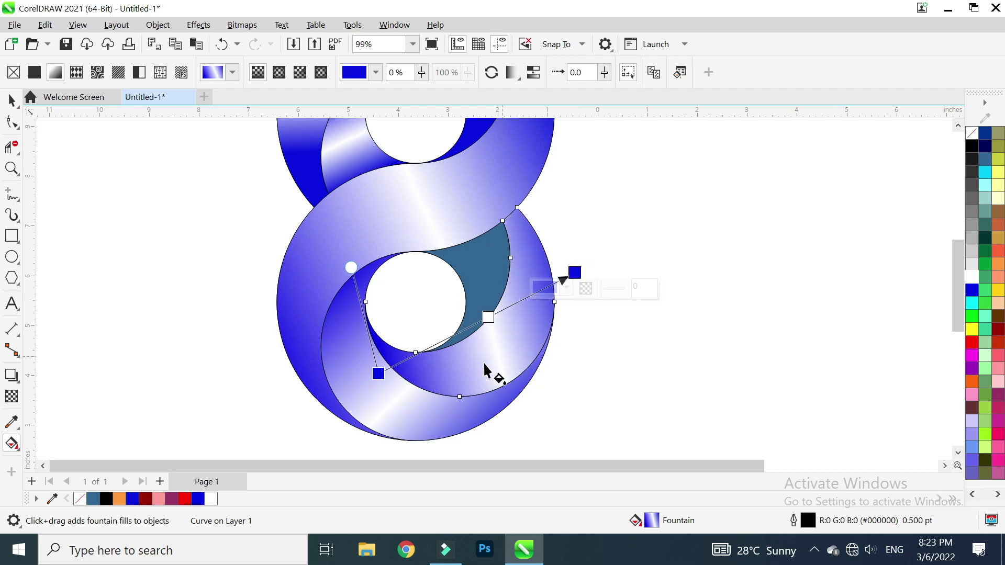
pyautogui.moveTo(379, 374); pyautogui.dragTo(416, 391)
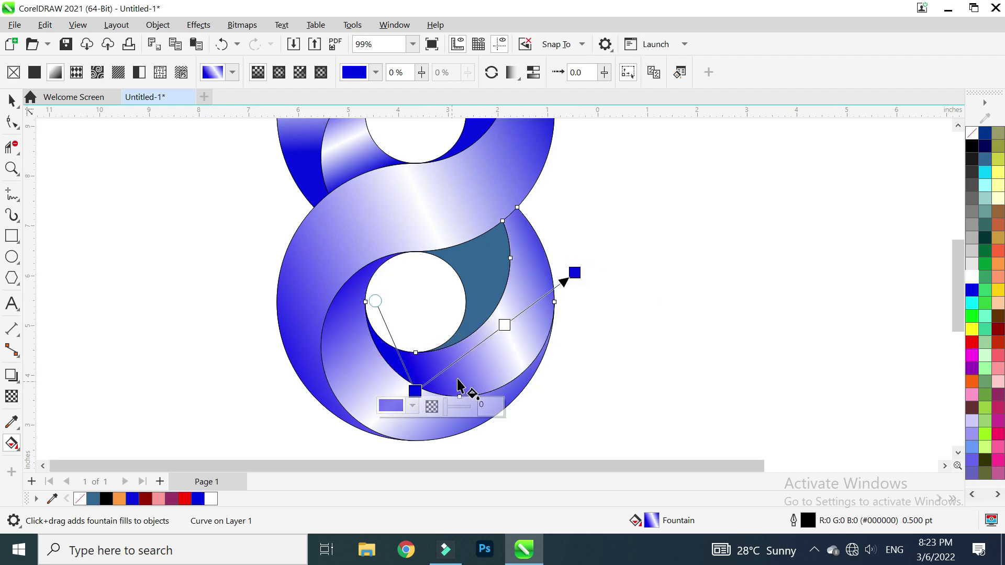
pyautogui.moveTo(574, 273); pyautogui.dragTo(550, 262)
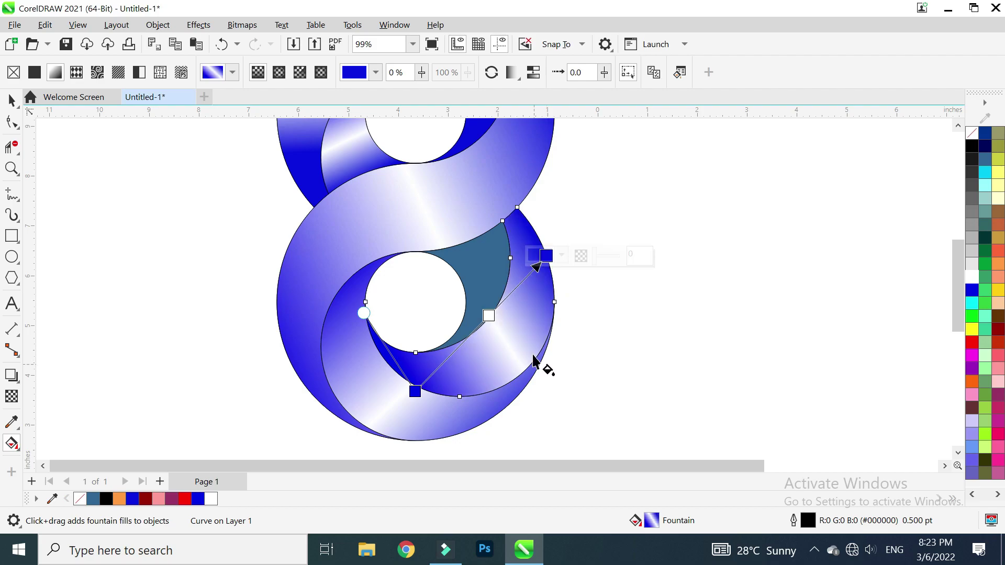
# Step: Copy the central band's fountain fill to the lower ring's innermost segment and move its start node down and right
pyautogui.click(485, 267)
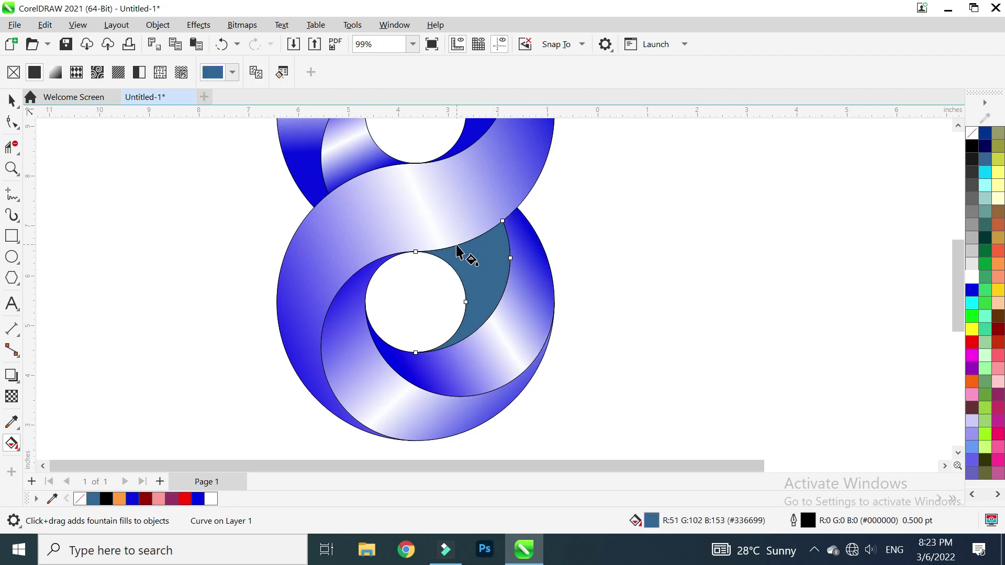
pyautogui.click(392, 221)
pyautogui.moveTo(401, 313); pyautogui.dragTo(438, 364)
pyautogui.scroll(-2, 486, 265)
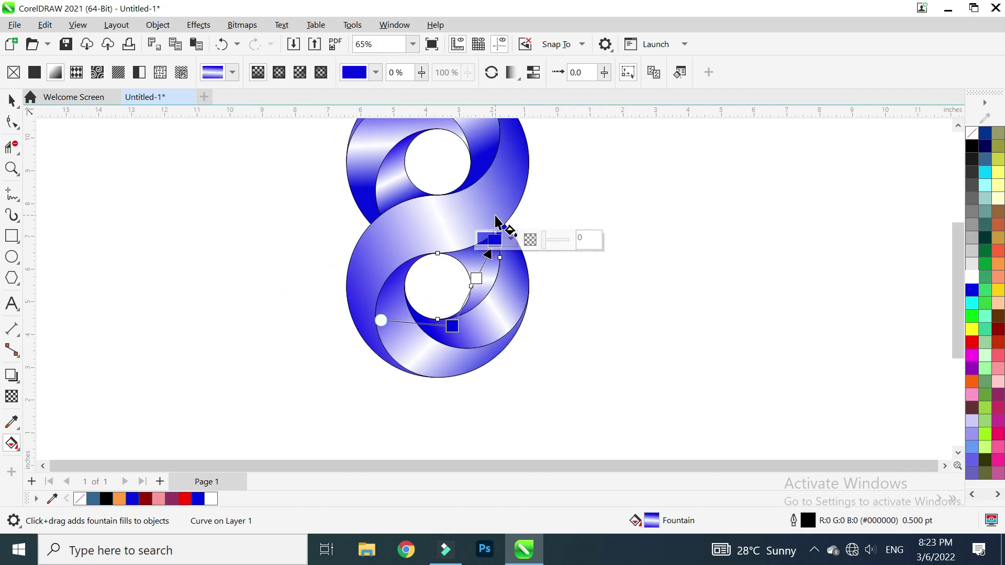
pyautogui.scroll(-1, 536, 170)
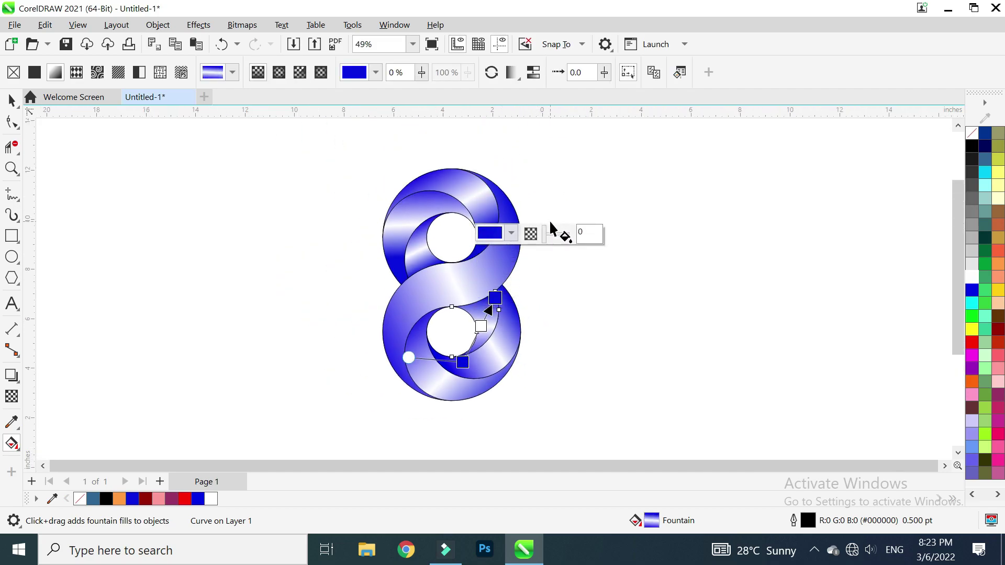
pyautogui.scroll(1, 537, 288)
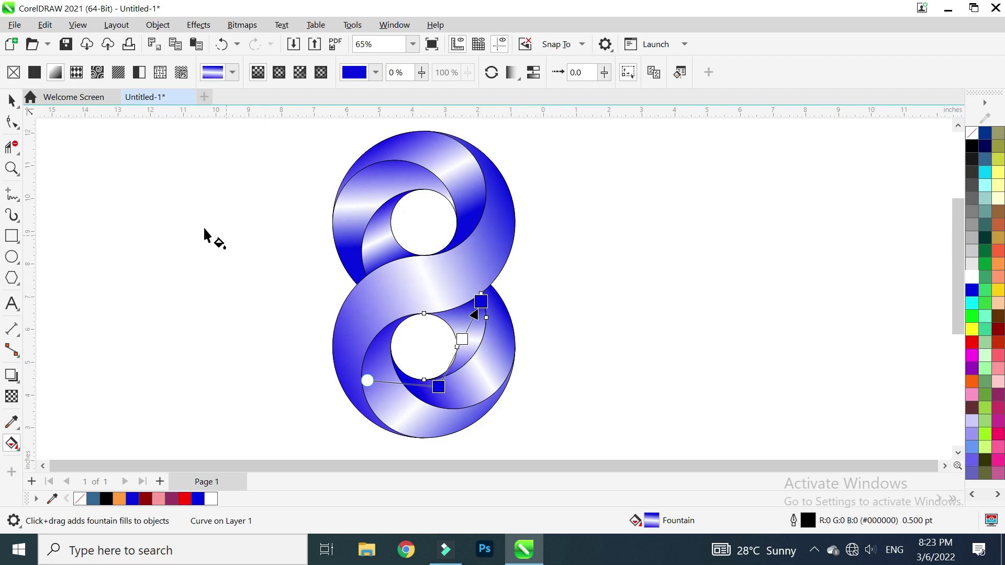
# Step: Select all pieces of the figure-eight logo and remove their black outlines
pyautogui.click(11, 99)
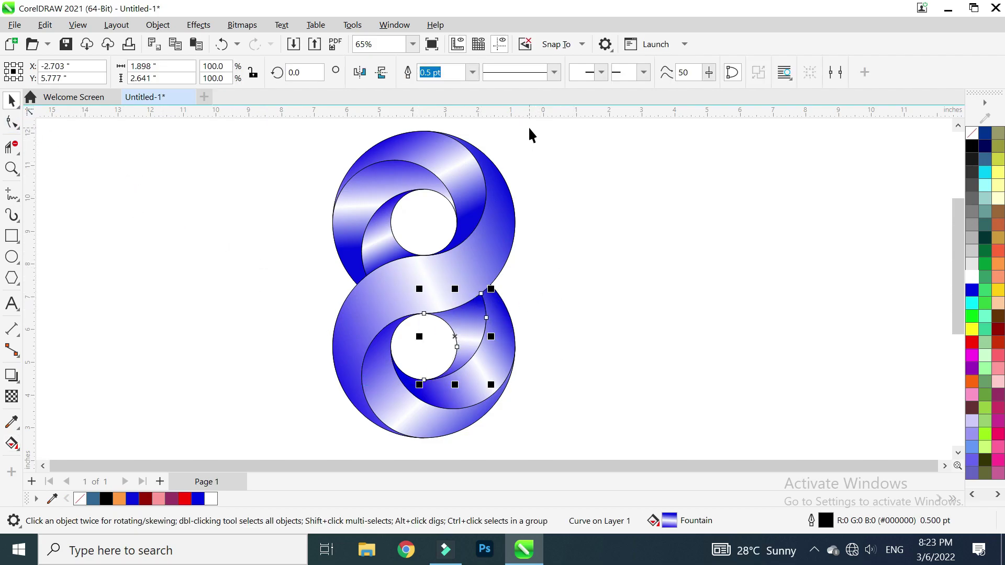
pyautogui.moveTo(541, 124); pyautogui.dragTo(252, 429)
pyautogui.scroll(-1, 487, 276)
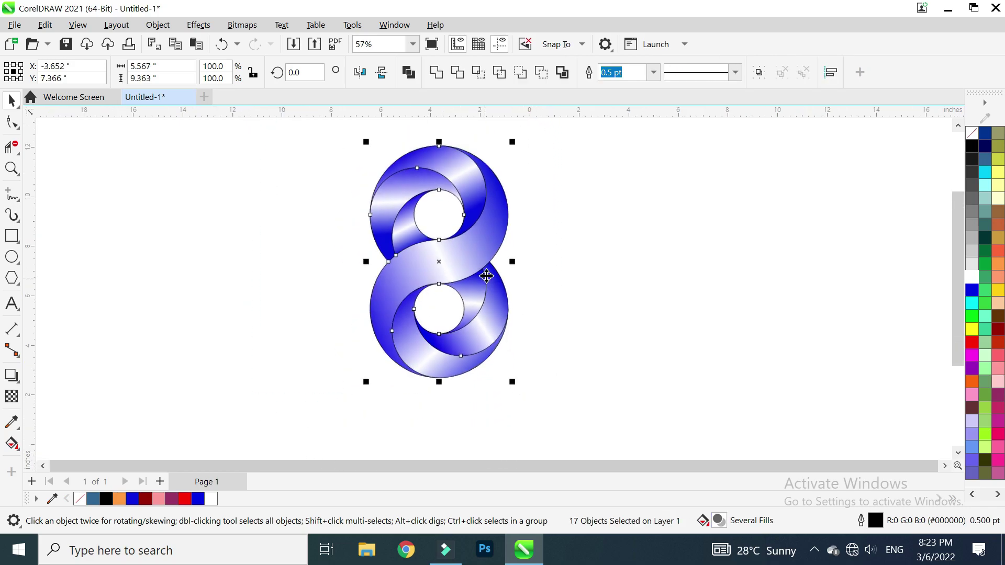
pyautogui.scroll(-1, 487, 276)
pyautogui.scroll(2, 474, 177)
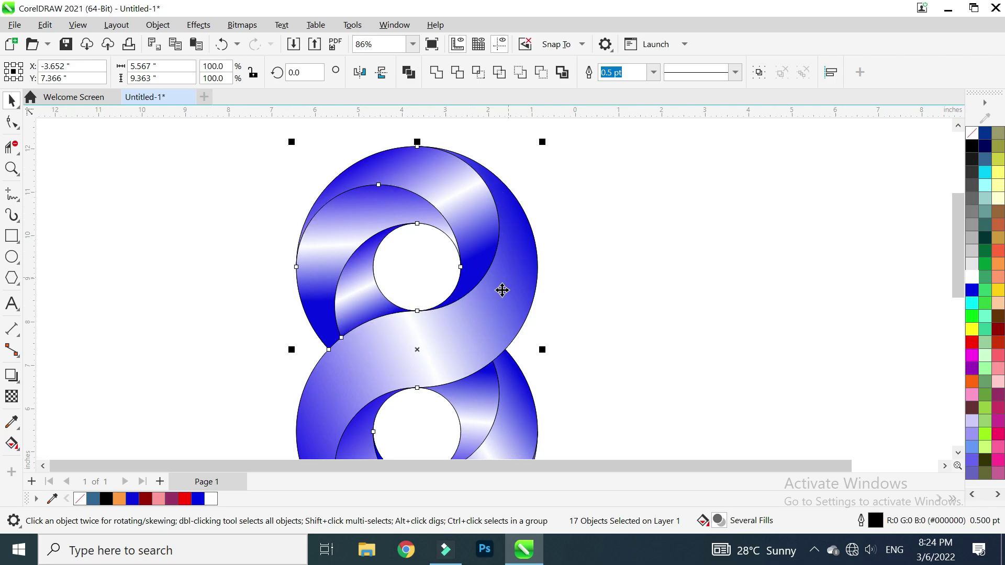
pyautogui.scroll(-1, 474, 283)
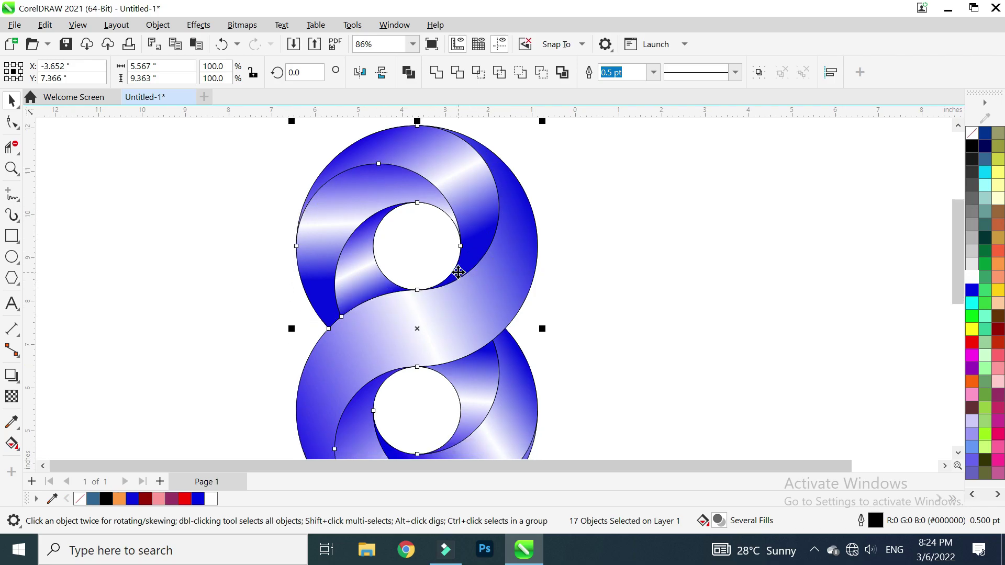
pyautogui.scroll(-1, 458, 270)
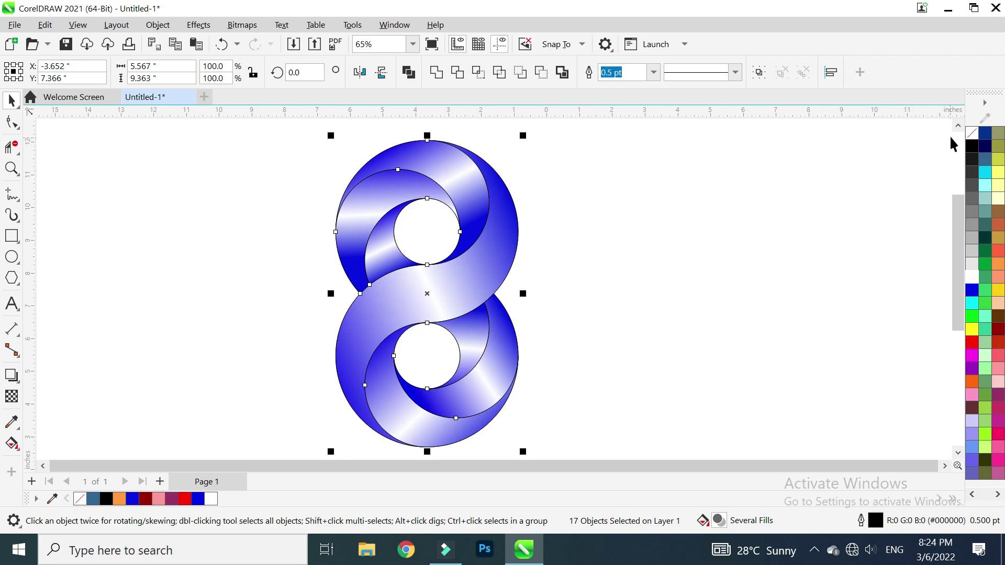
pyautogui.rightClick(972, 134)
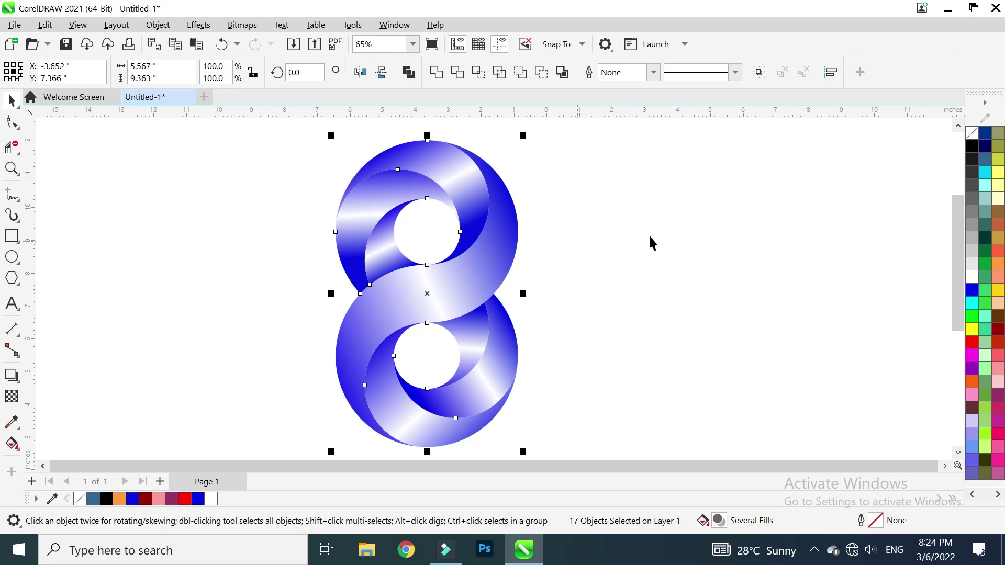
pyautogui.click(688, 226)
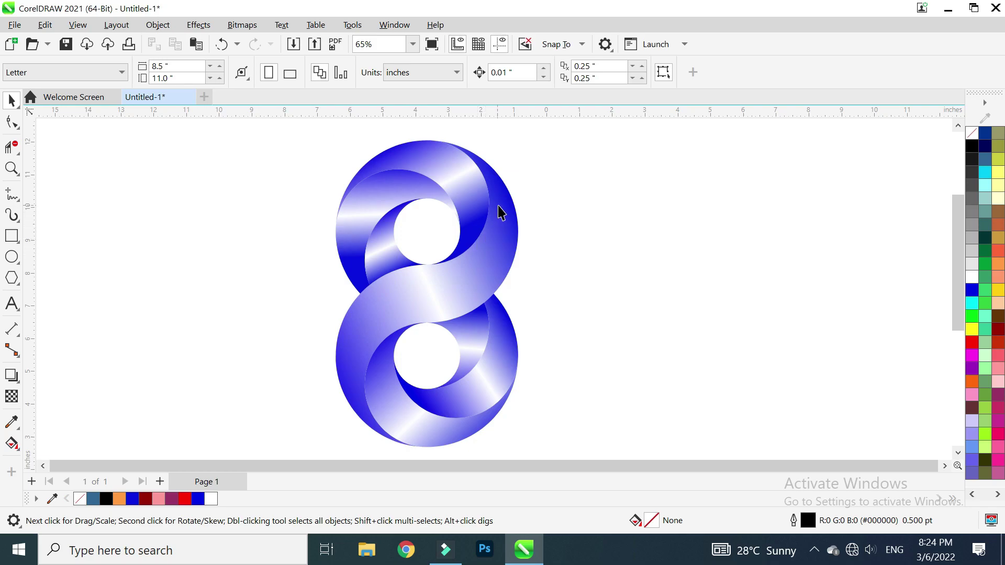
pyautogui.moveTo(544, 140); pyautogui.dragTo(258, 395)
pyautogui.hotkey('ctrl', 'z')
pyautogui.hotkey('ctrl', 'z')
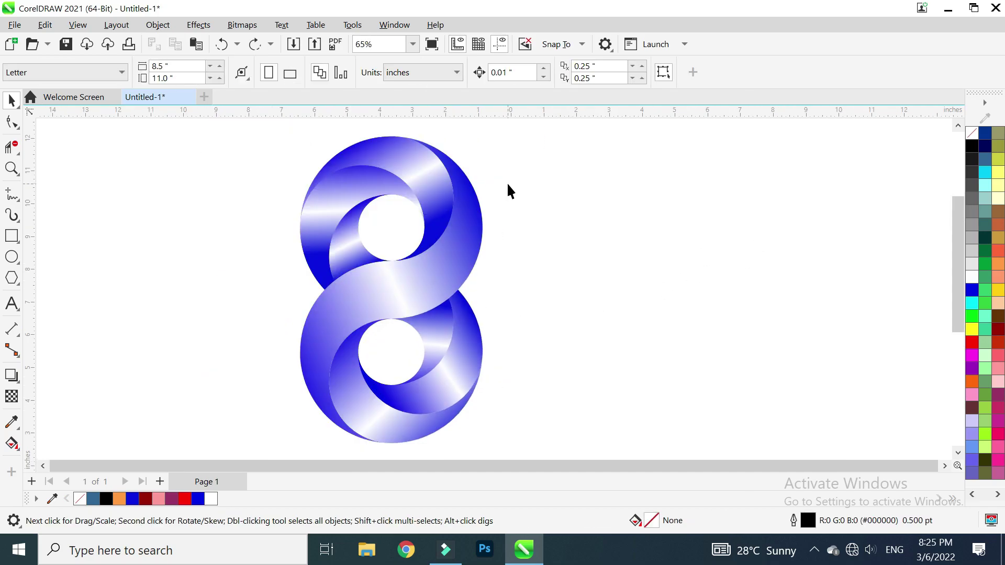
# Step: Move the whole logo left to X -5.057" and place a duplicate beside it on the right at X 3.09"
pyautogui.hotkey('ctrl', 'a')
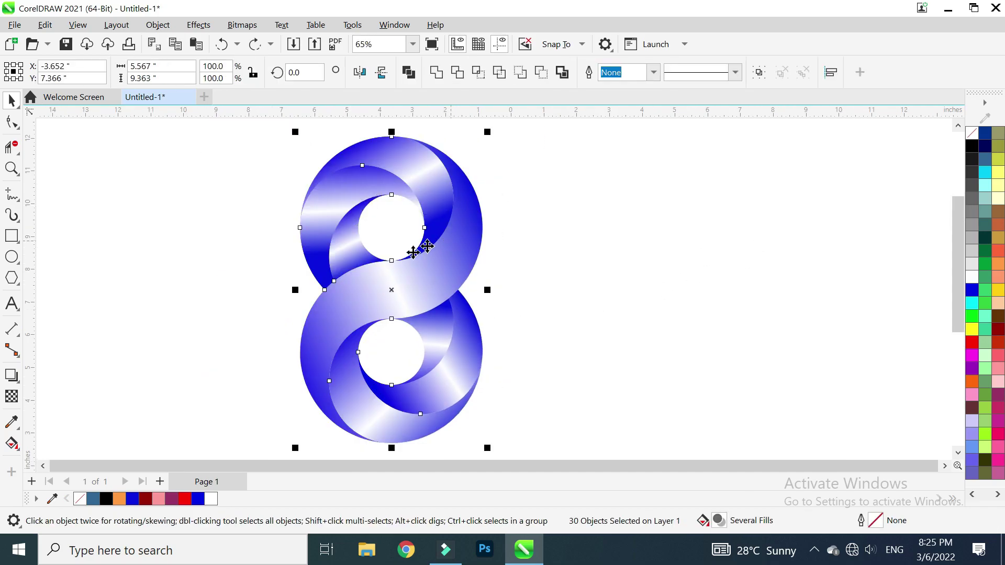
pyautogui.moveTo(419, 270); pyautogui.dragTo(375, 274)
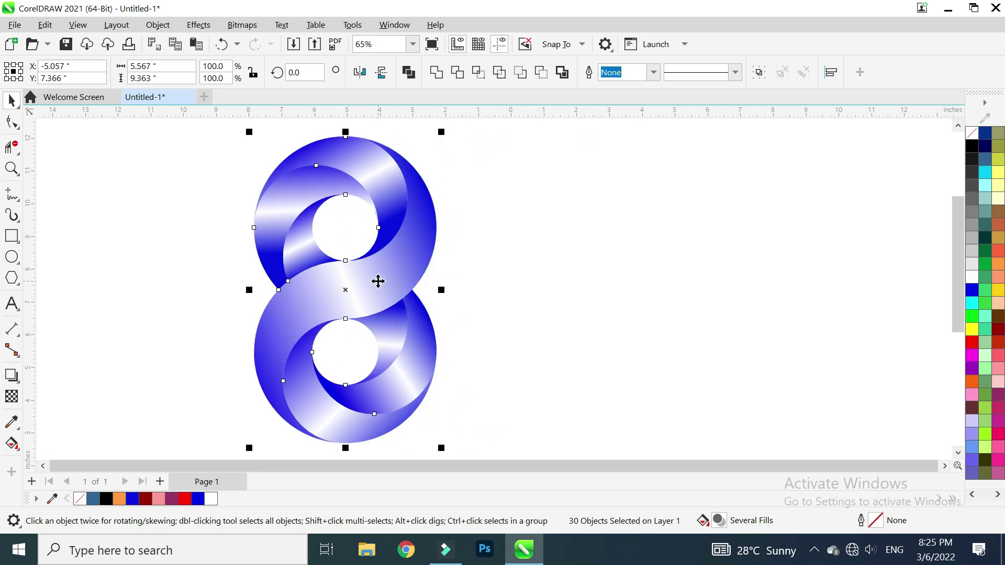
pyautogui.moveTo(381, 272); pyautogui.dragTo(648, 272)
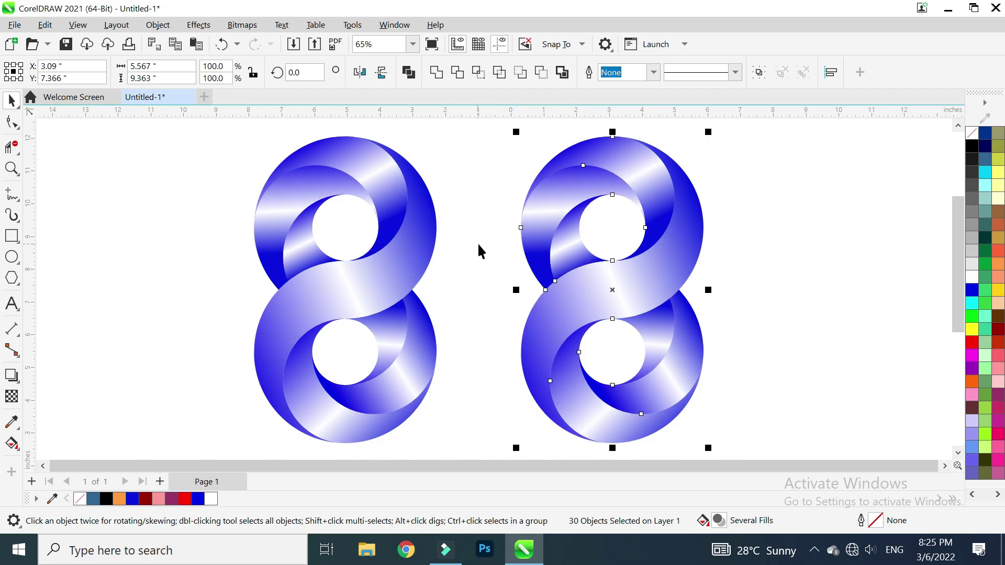
# Step: Export the drawing to the Desktop as a JPG - JPEG Bitmaps file named infinity, proceeding to the JPEG settings
pyautogui.click(14, 25)
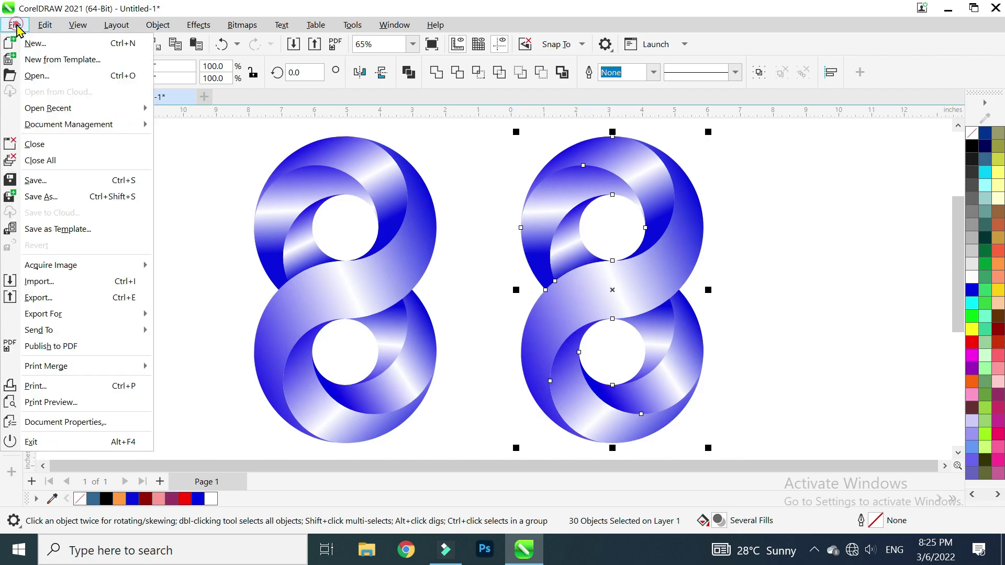
pyautogui.click(117, 301)
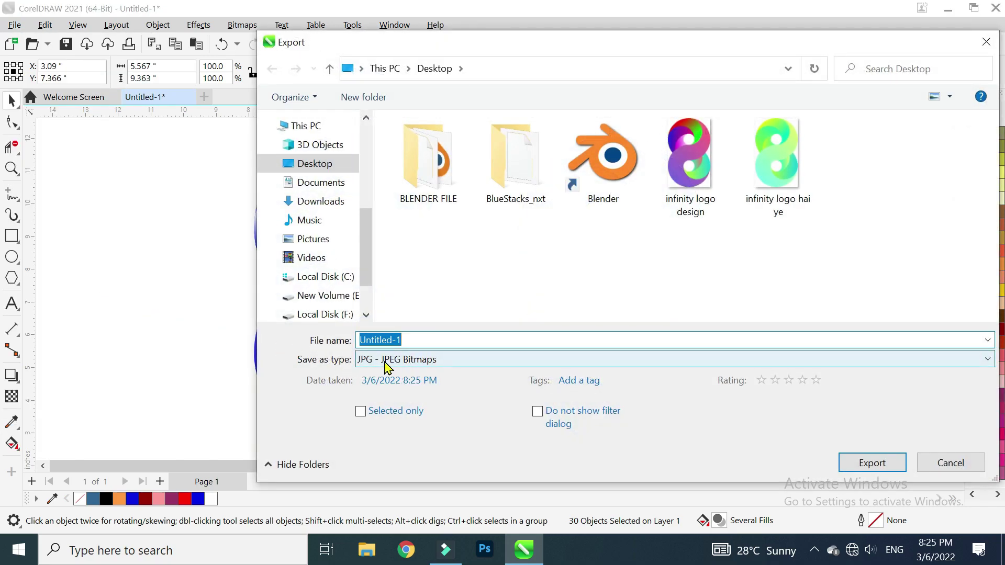
pyautogui.click(463, 366)
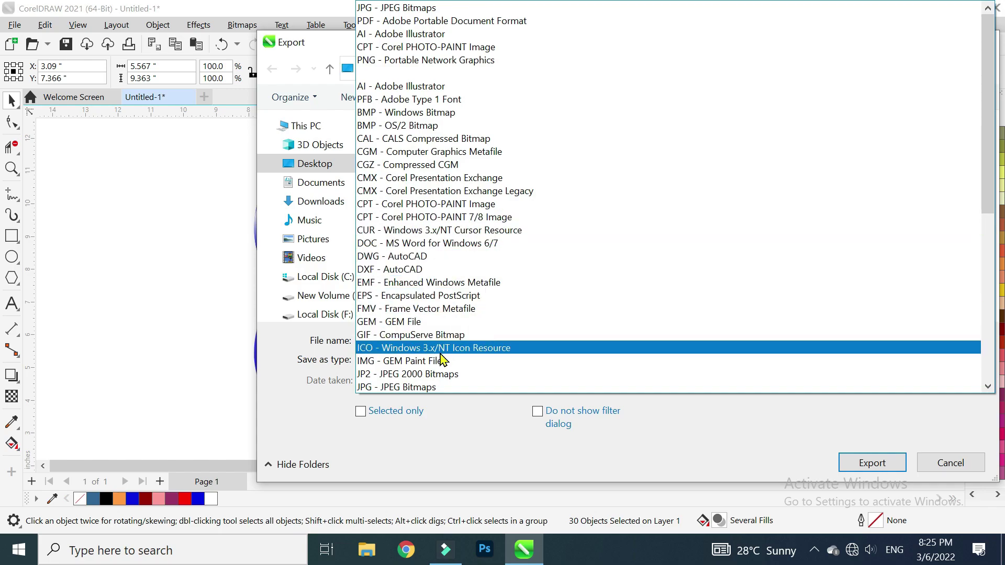
pyautogui.click(417, 387)
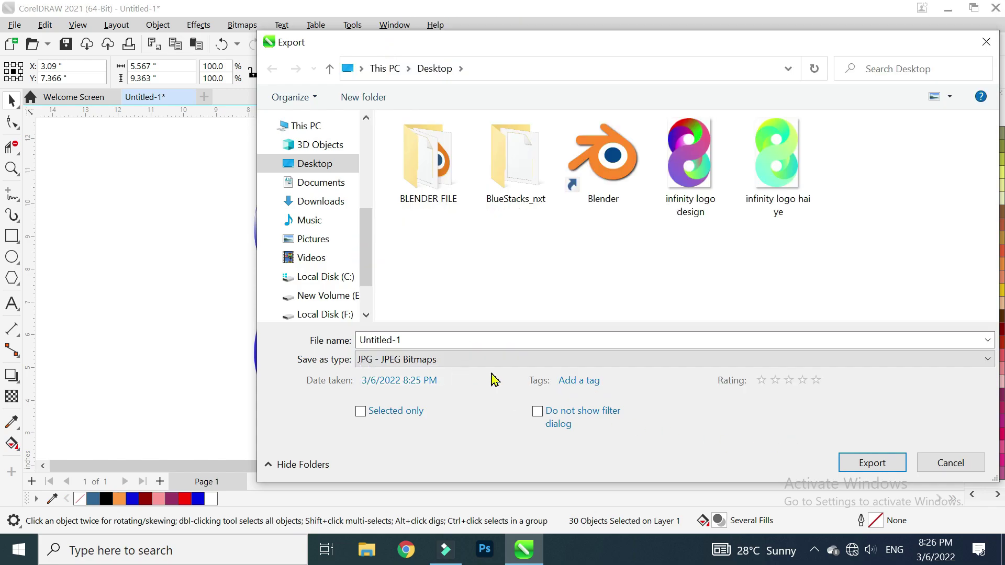
pyautogui.click(445, 340)
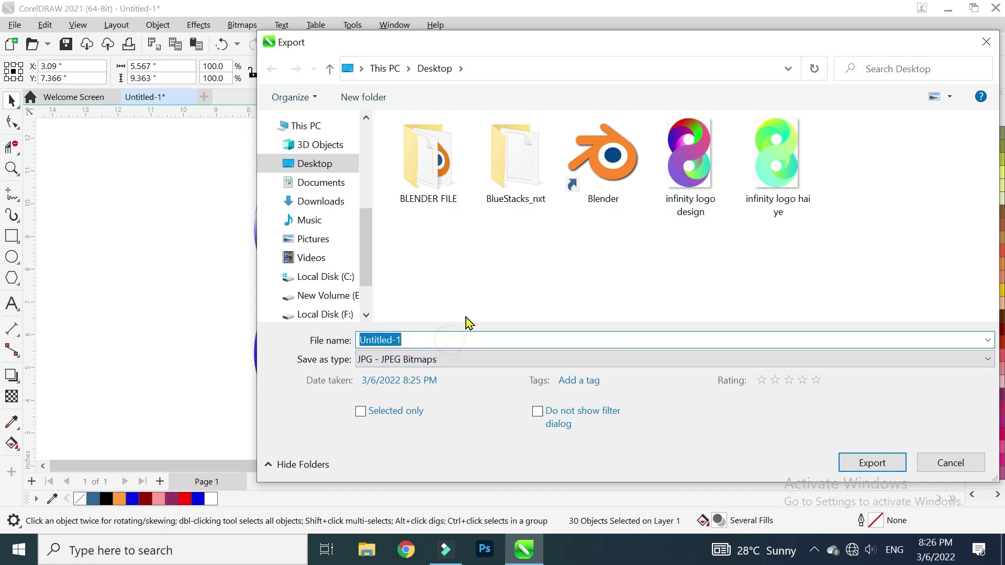
pyautogui.write('infinity')
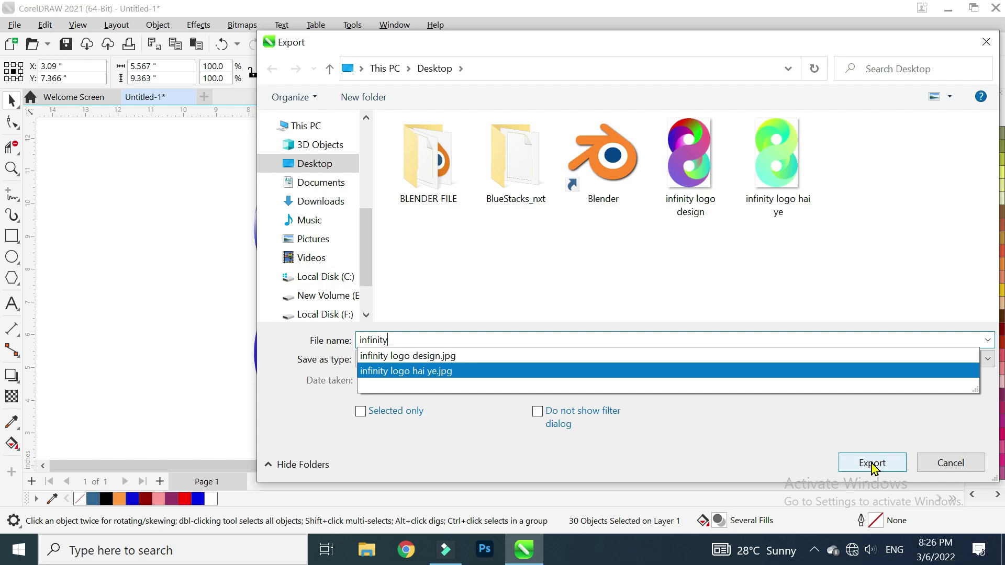
pyautogui.click(872, 462)
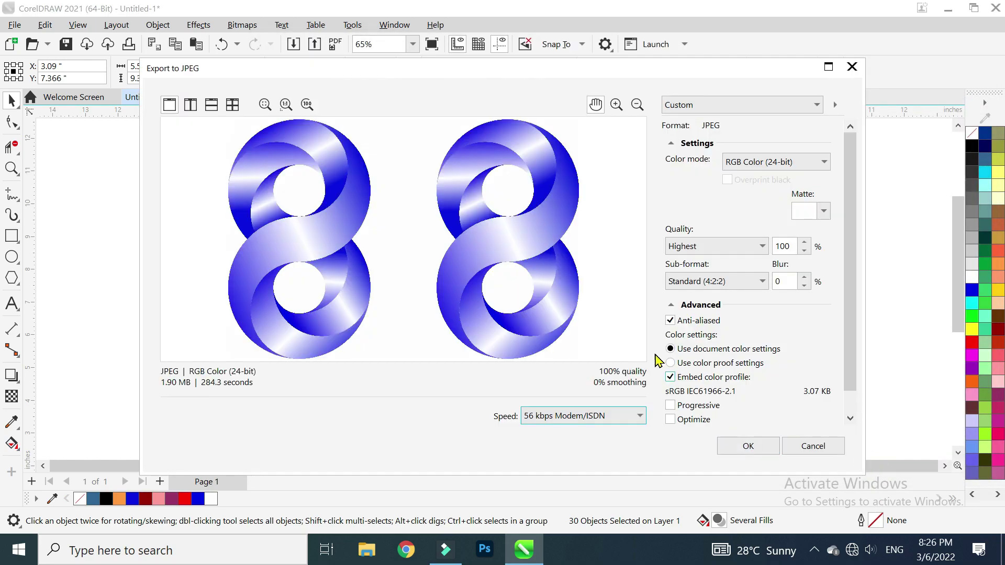